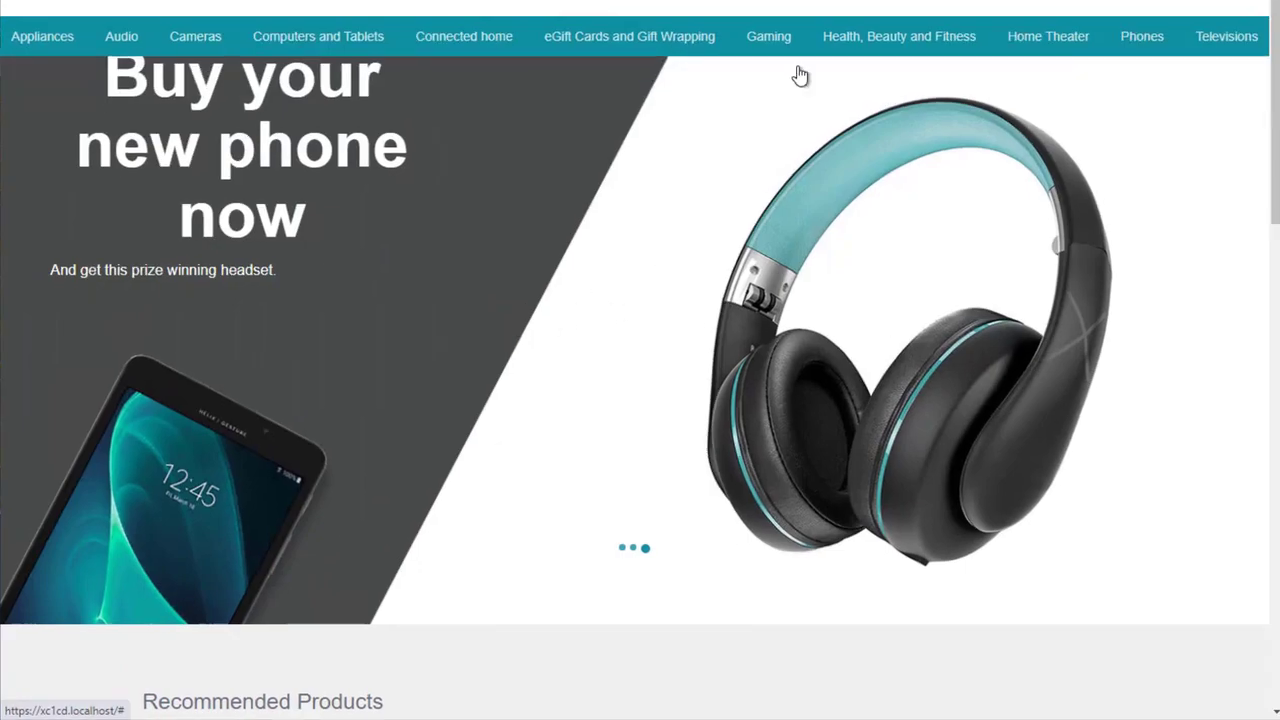
scroll(794, 274, down, 9)
scroll(794, 274, up, 9)
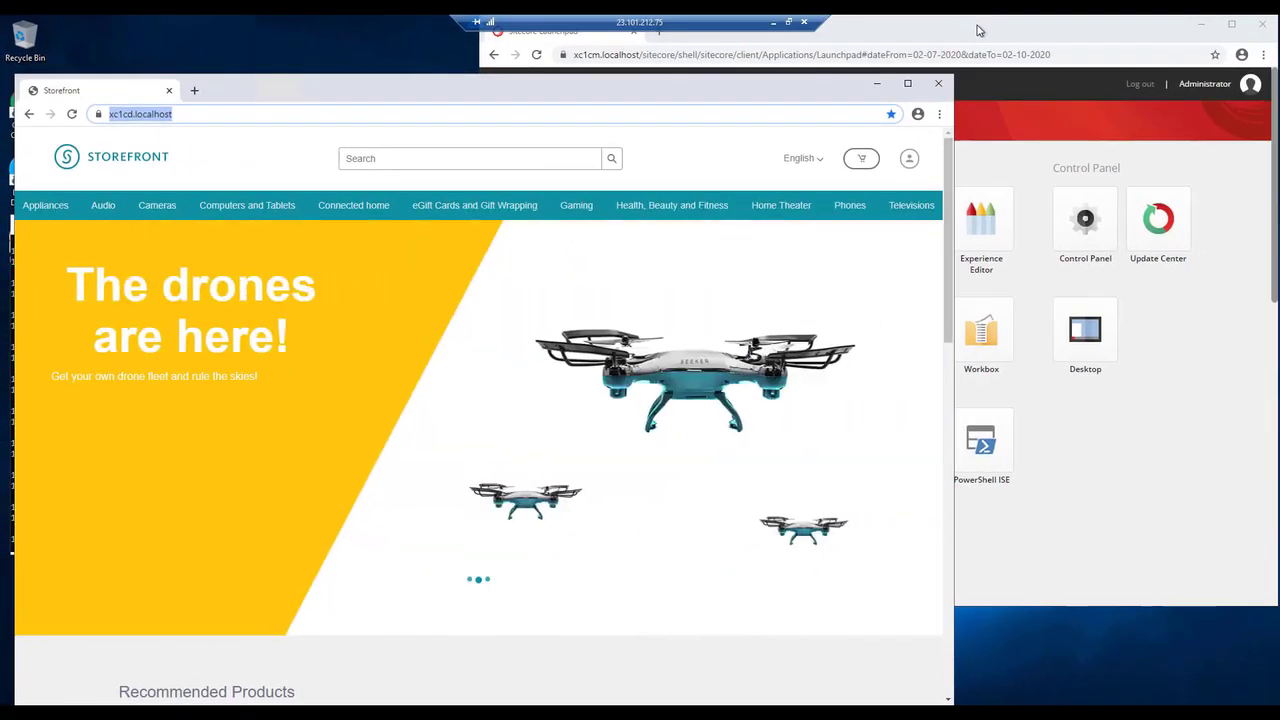
- Switch to the Sitecore launchpad window and open the Habitat_PromotionBook among the promotions in the Commerce Business Tools
click(980, 18)
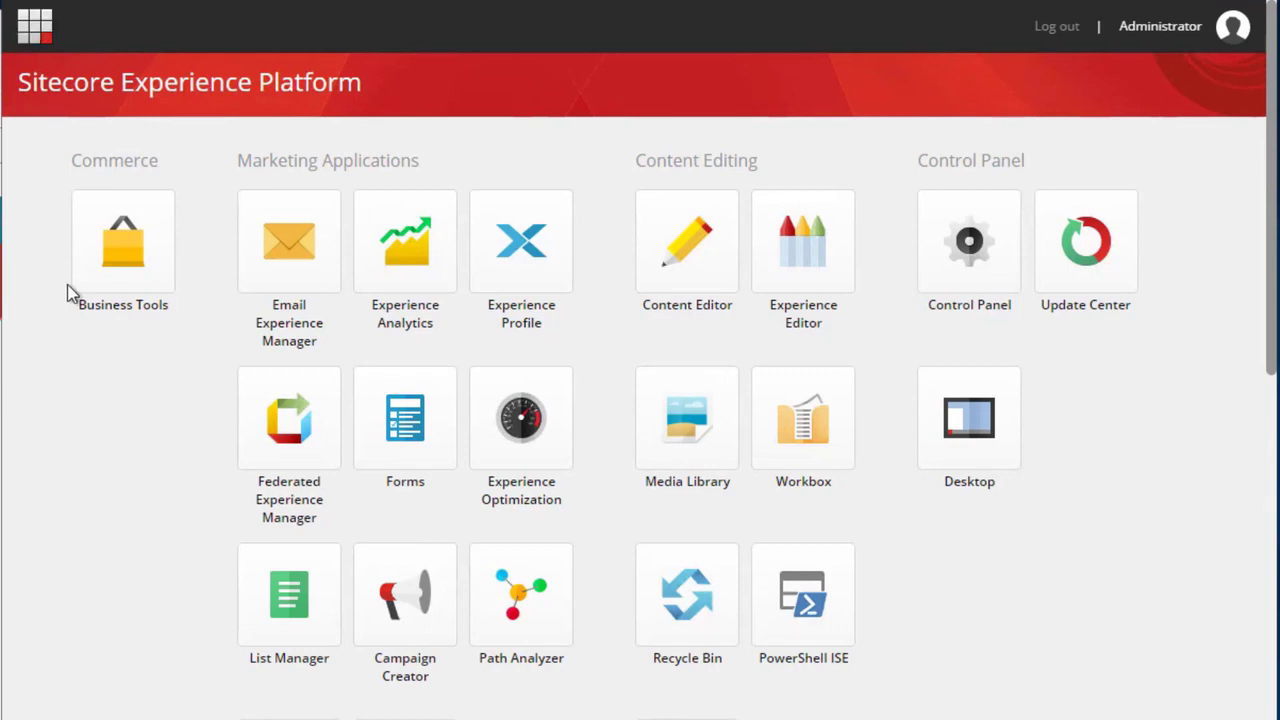
click(137, 270)
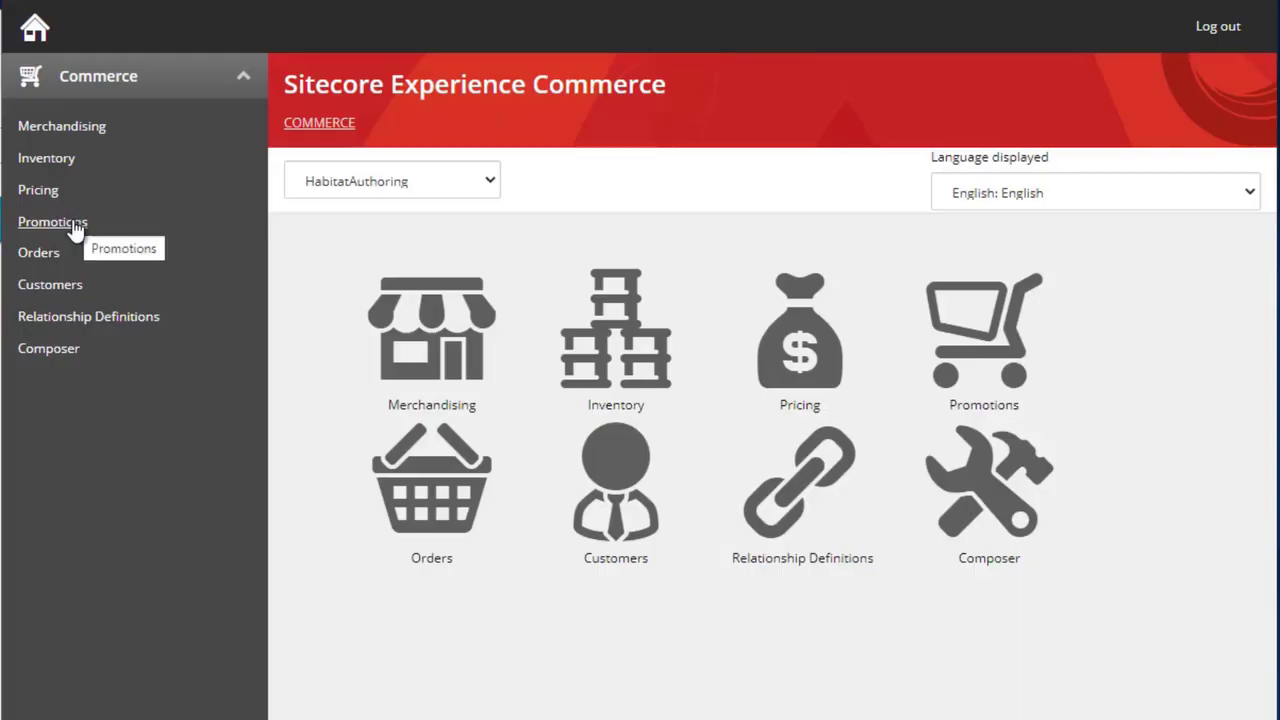
click(74, 224)
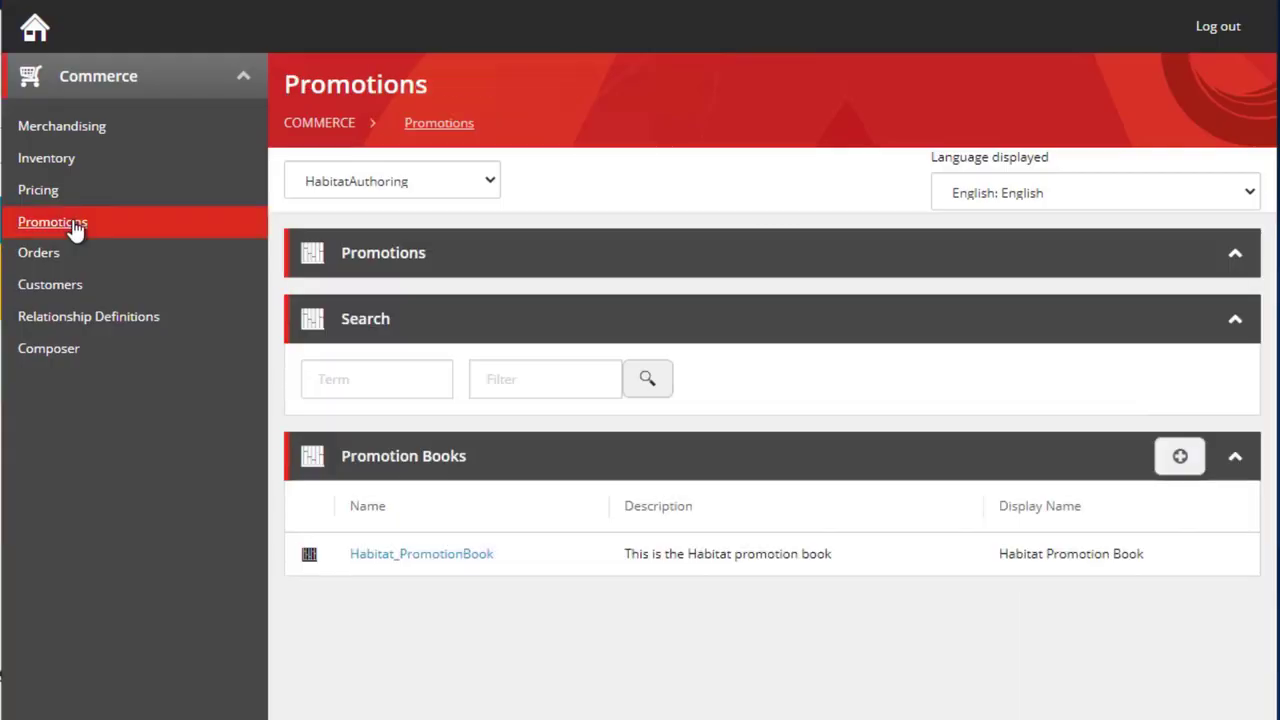
click(448, 557)
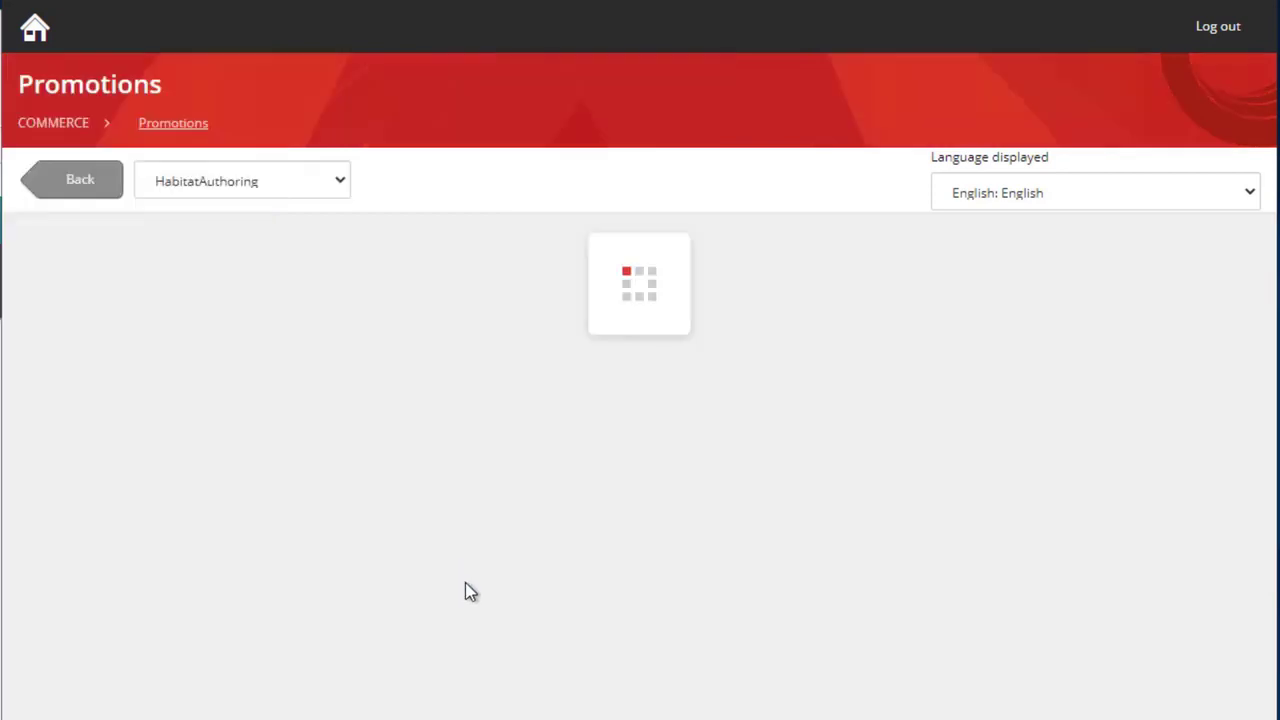
- Start a new promotion in the book, named Odyssey64GB4GAutoFreeGift with the display name "Odyssey 64 GB 4G LTE Free Gift"
scroll(466, 584, down, 1)
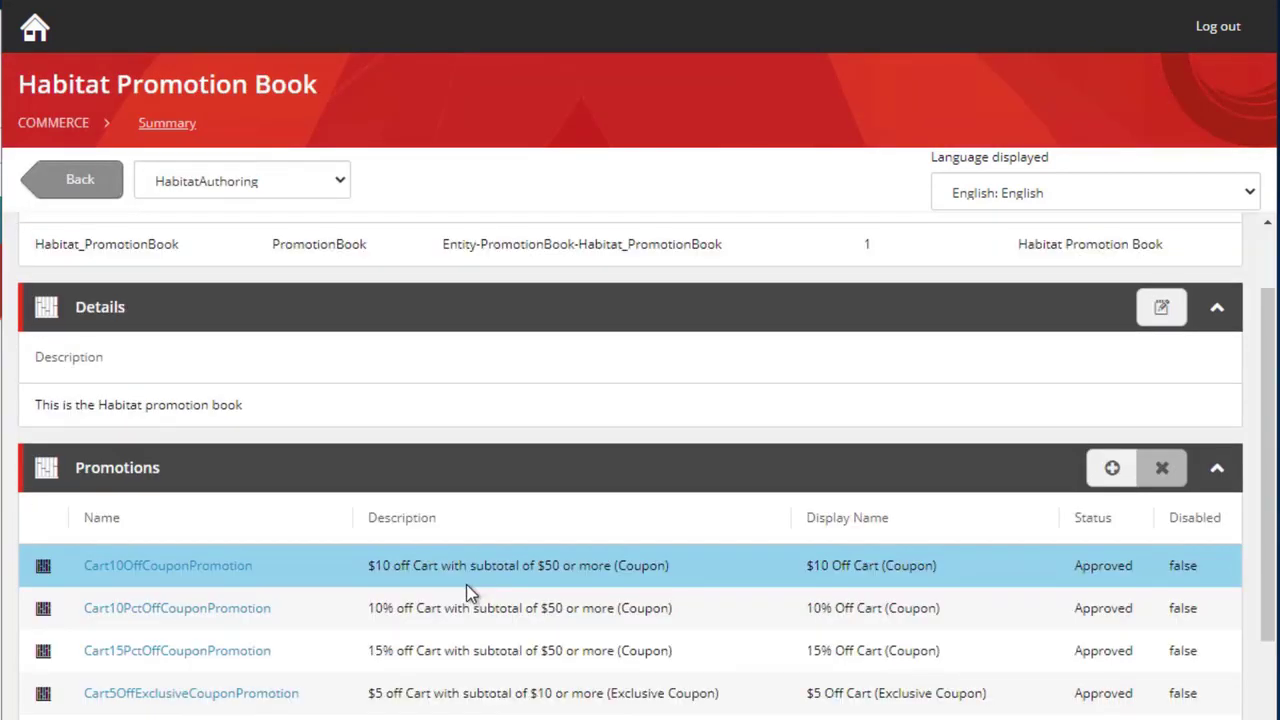
scroll(469, 586, up, 1)
scroll(467, 590, down, 4)
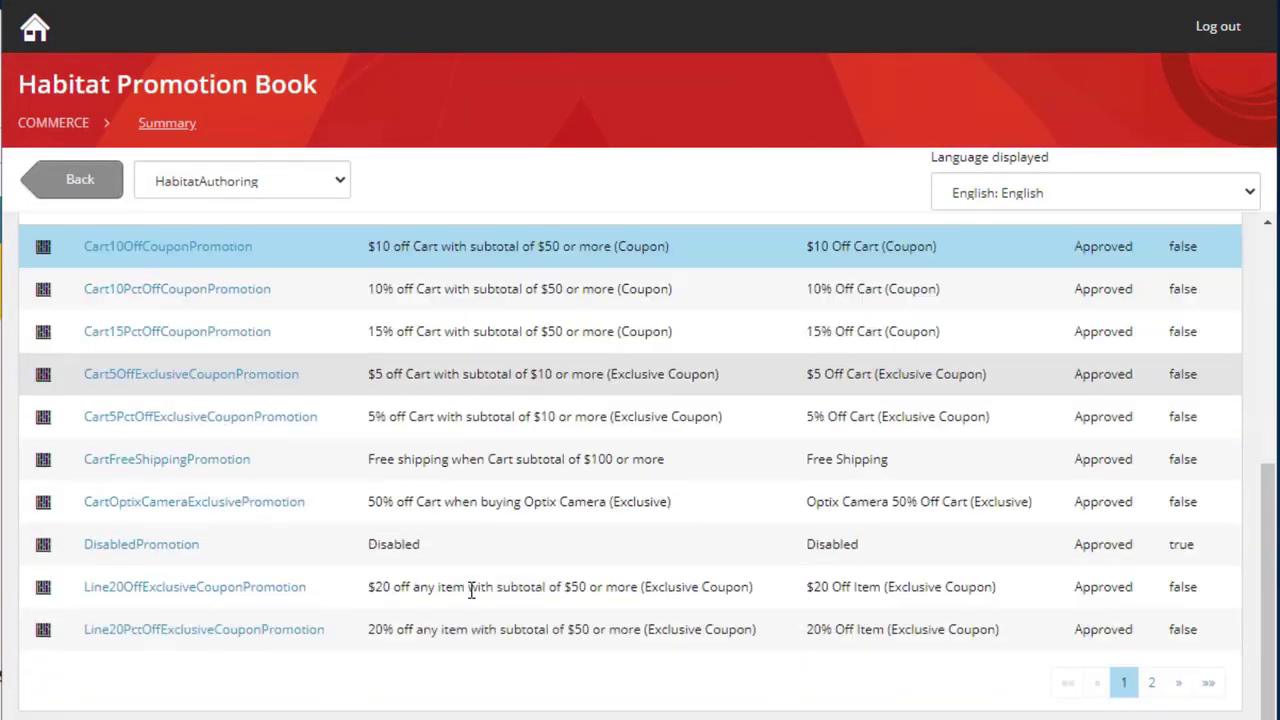
scroll(463, 600, up, 2)
scroll(1114, 414, down, 1)
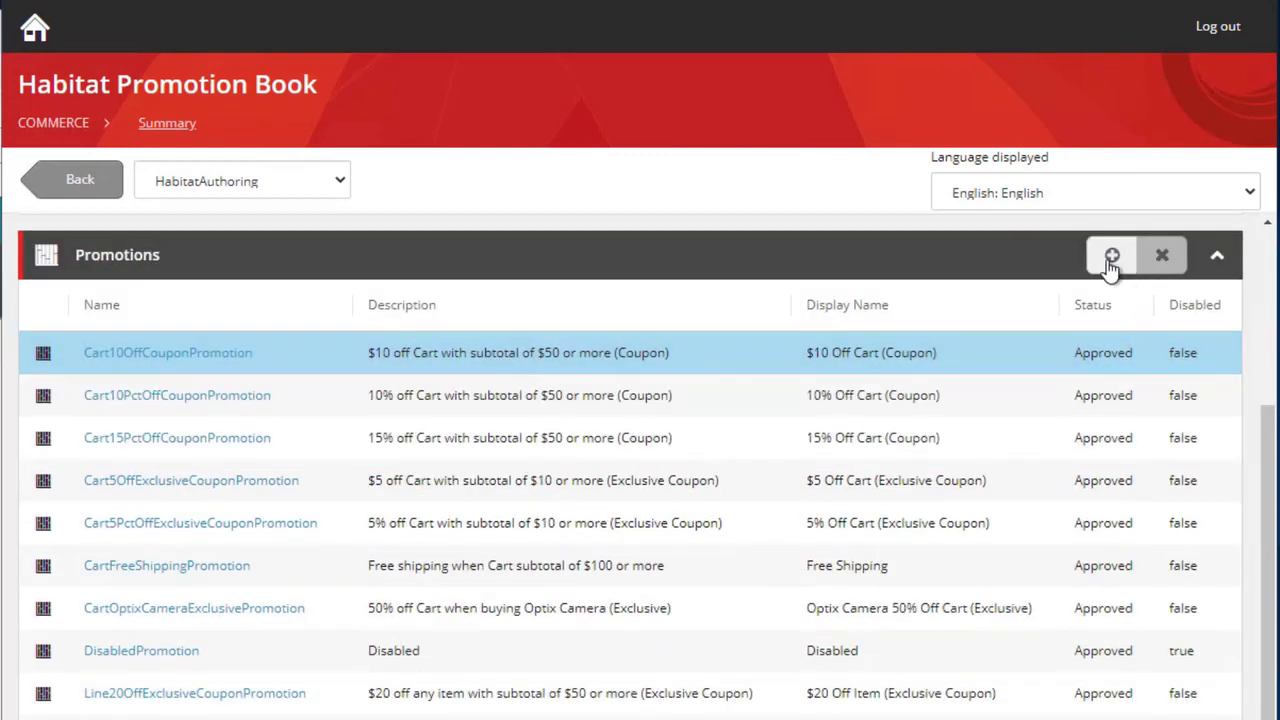
click(1112, 256)
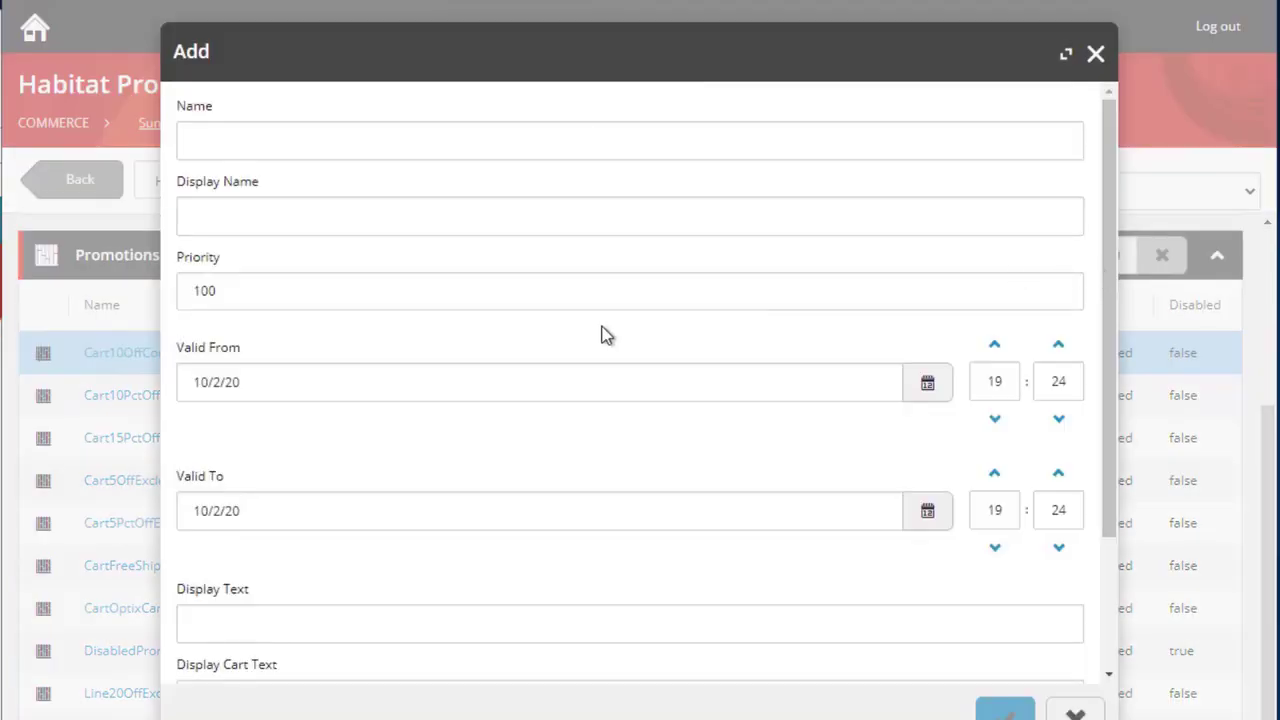
click(240, 154)
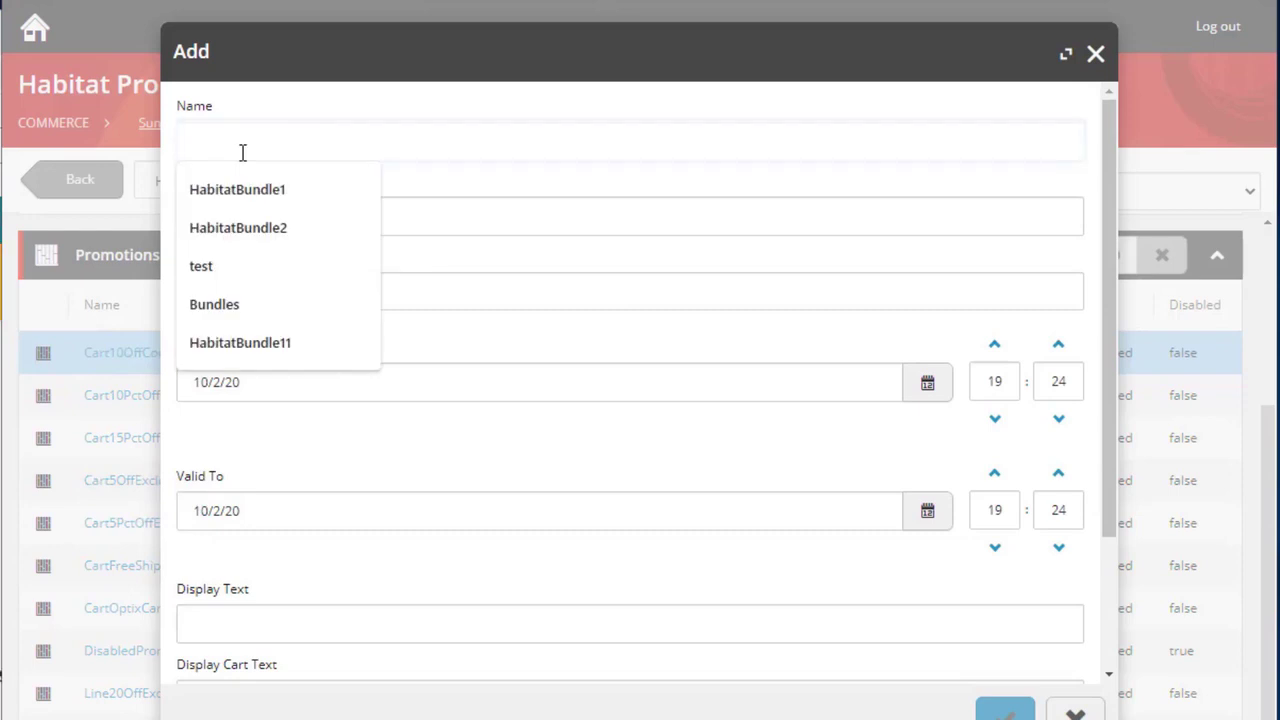
text(Odyssey64GB4GAutoFreeGift)
key(Tab)
text(Odyssey 64 GB 4G LTE Free Gift)
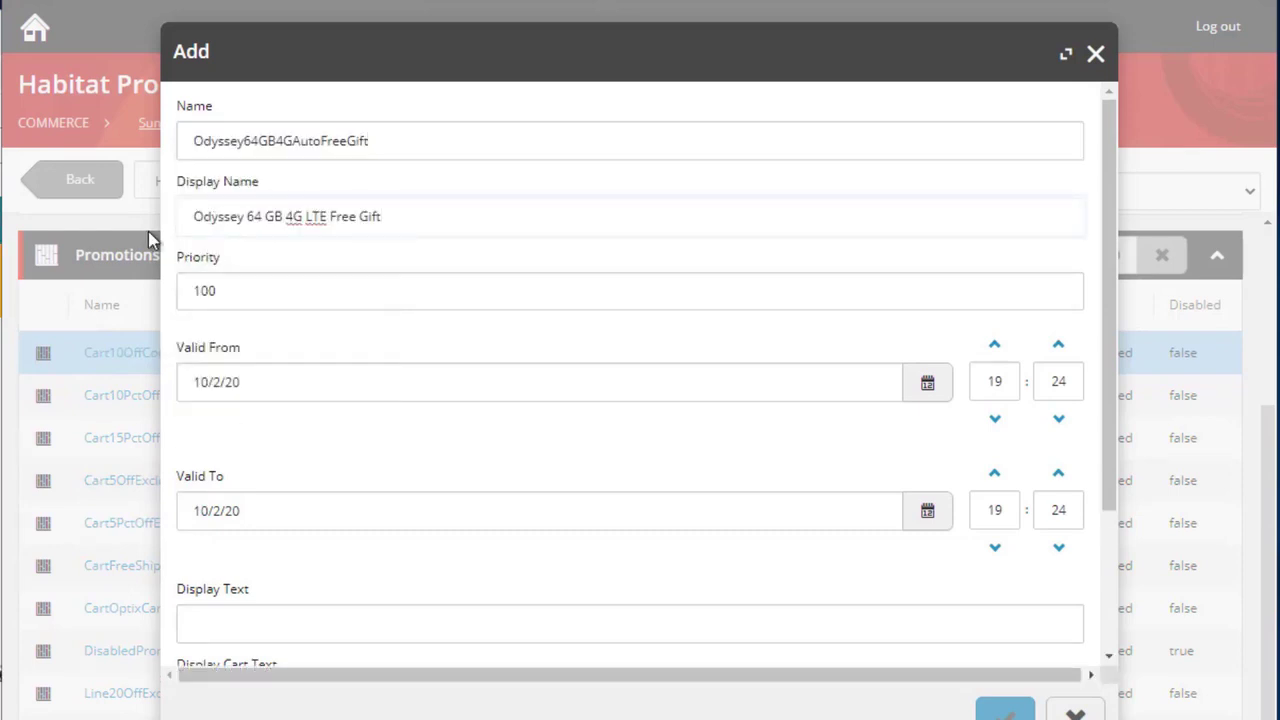
- Set the new promotion's validity period from 10/2/20 to 10/1/21
click(246, 381)
click(927, 382)
click(927, 510)
click(305, 550)
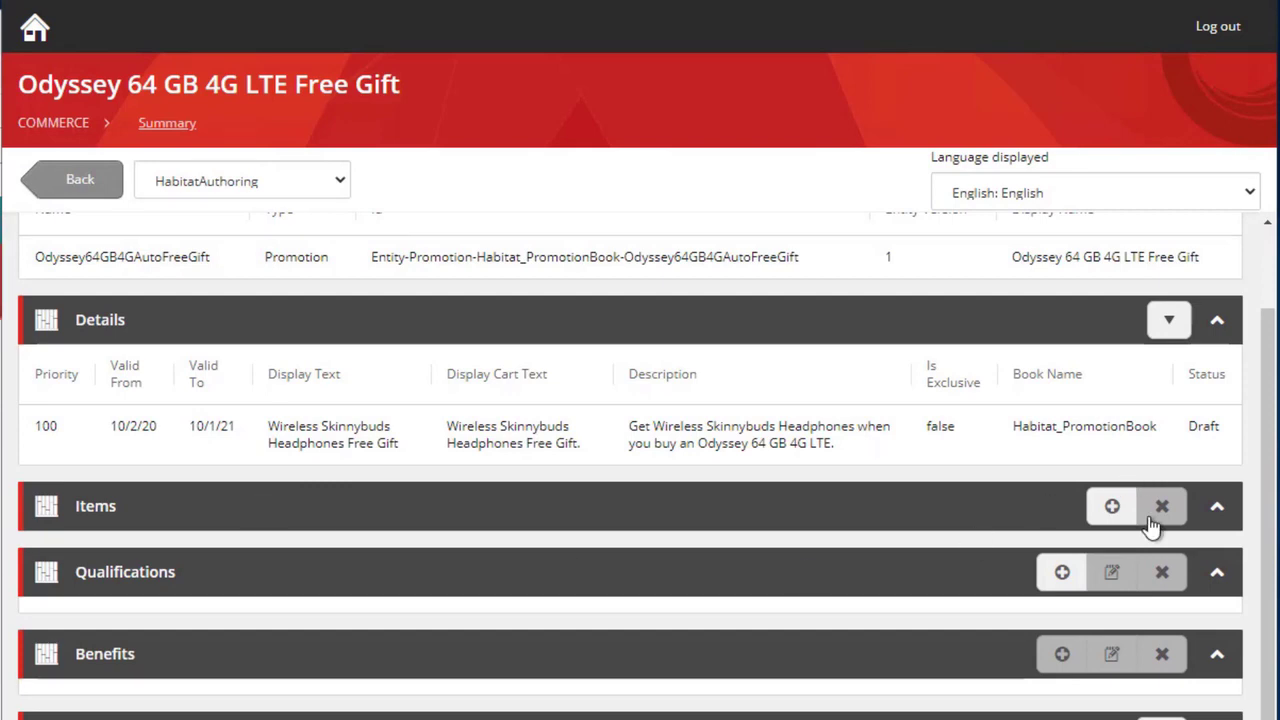
- Add sellable item 6042318 from the Habitat_Master catalog to the promotion's items, without excluding it
click(1114, 508)
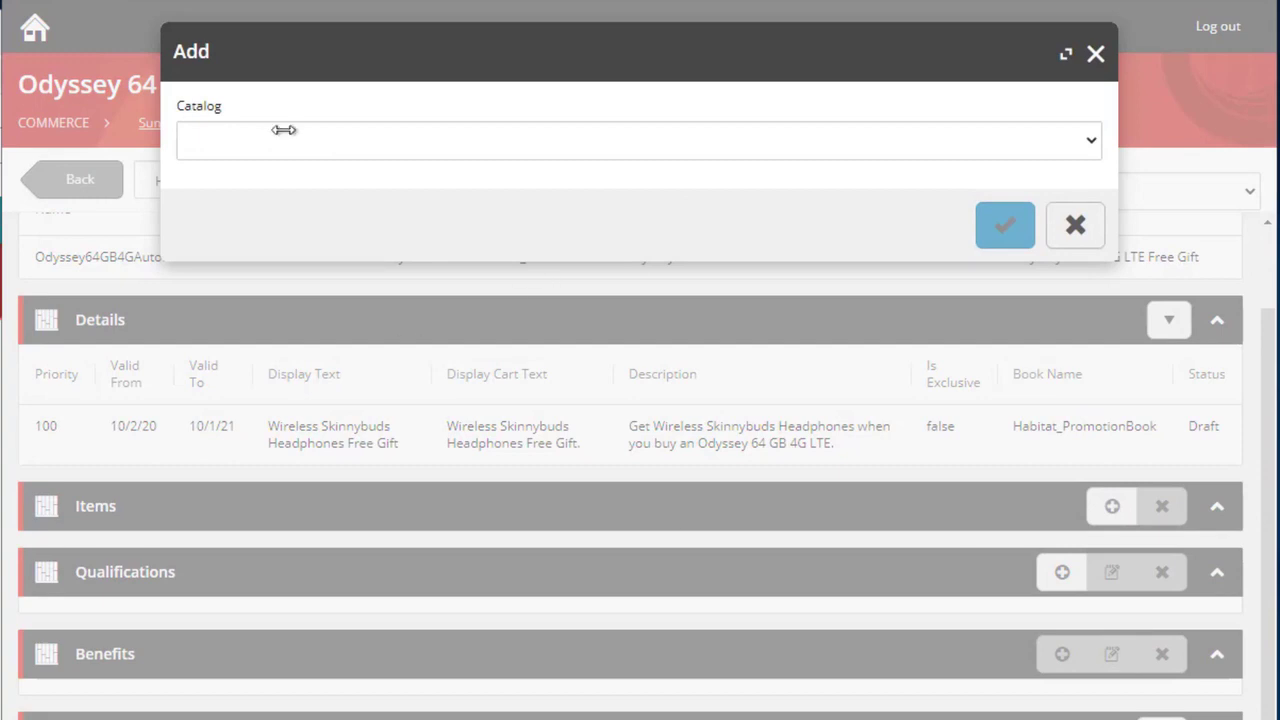
click(261, 149)
click(260, 170)
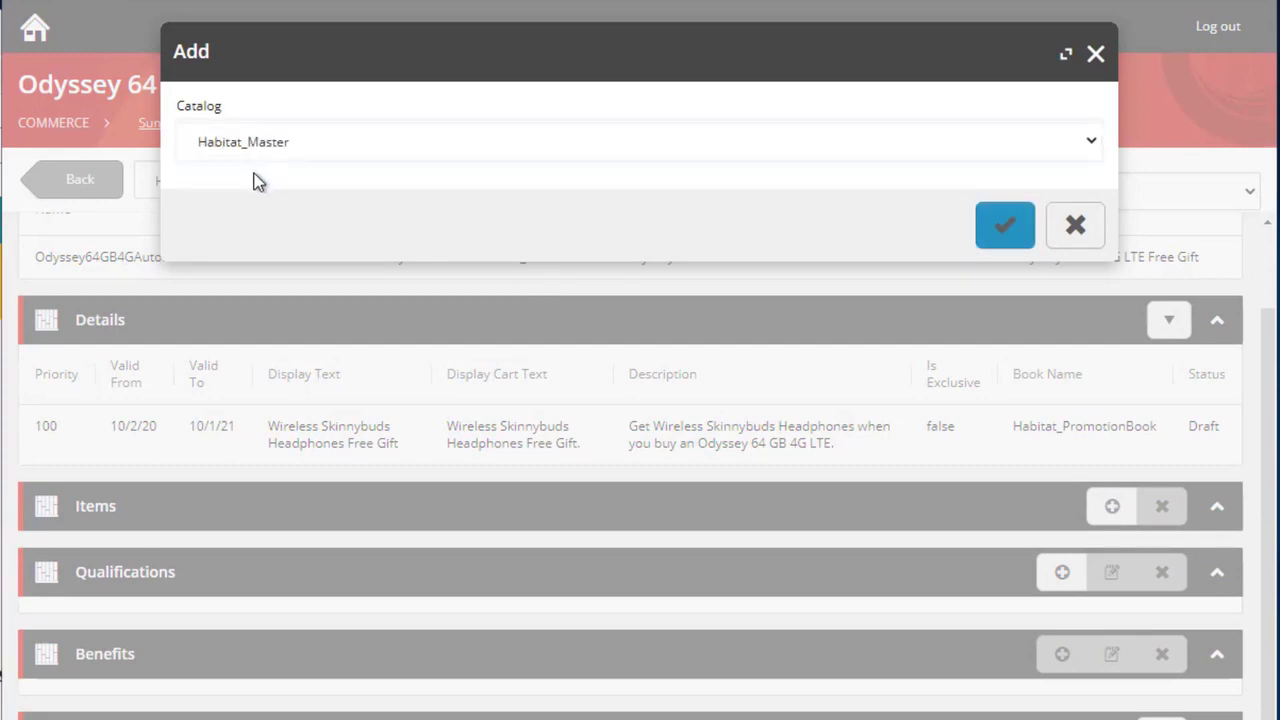
click(1005, 226)
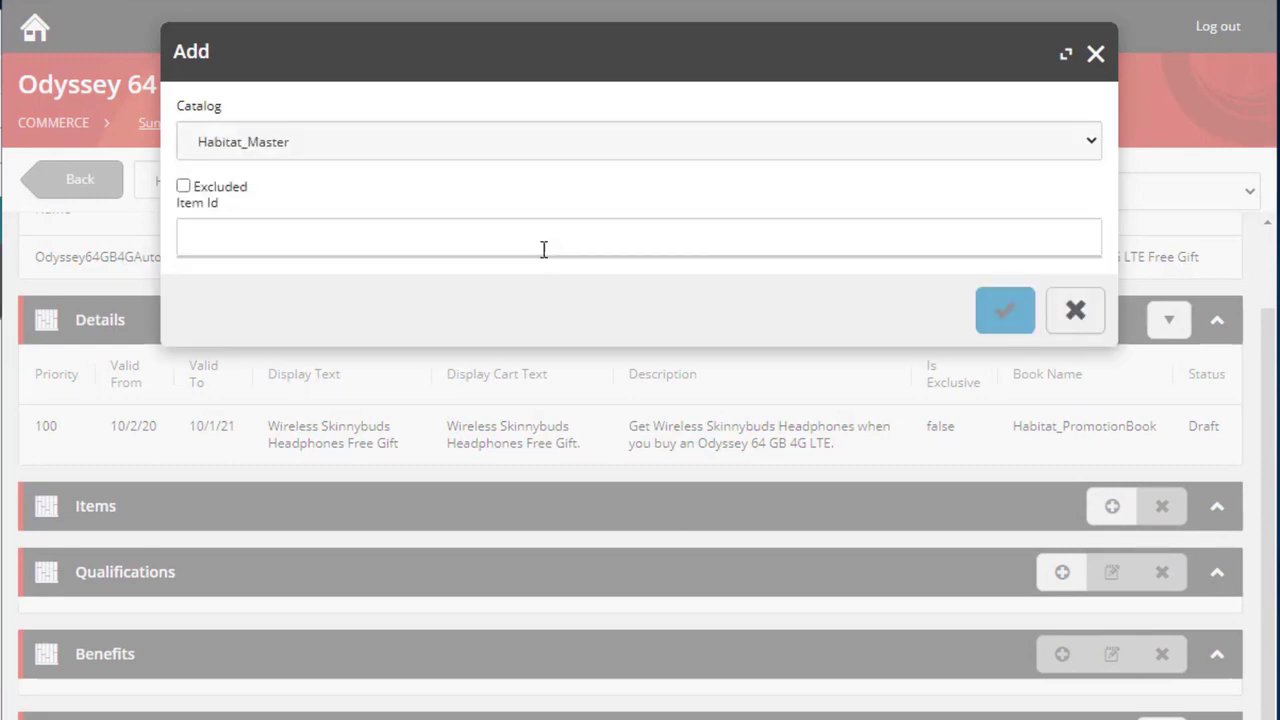
click(220, 231)
text(6042318)
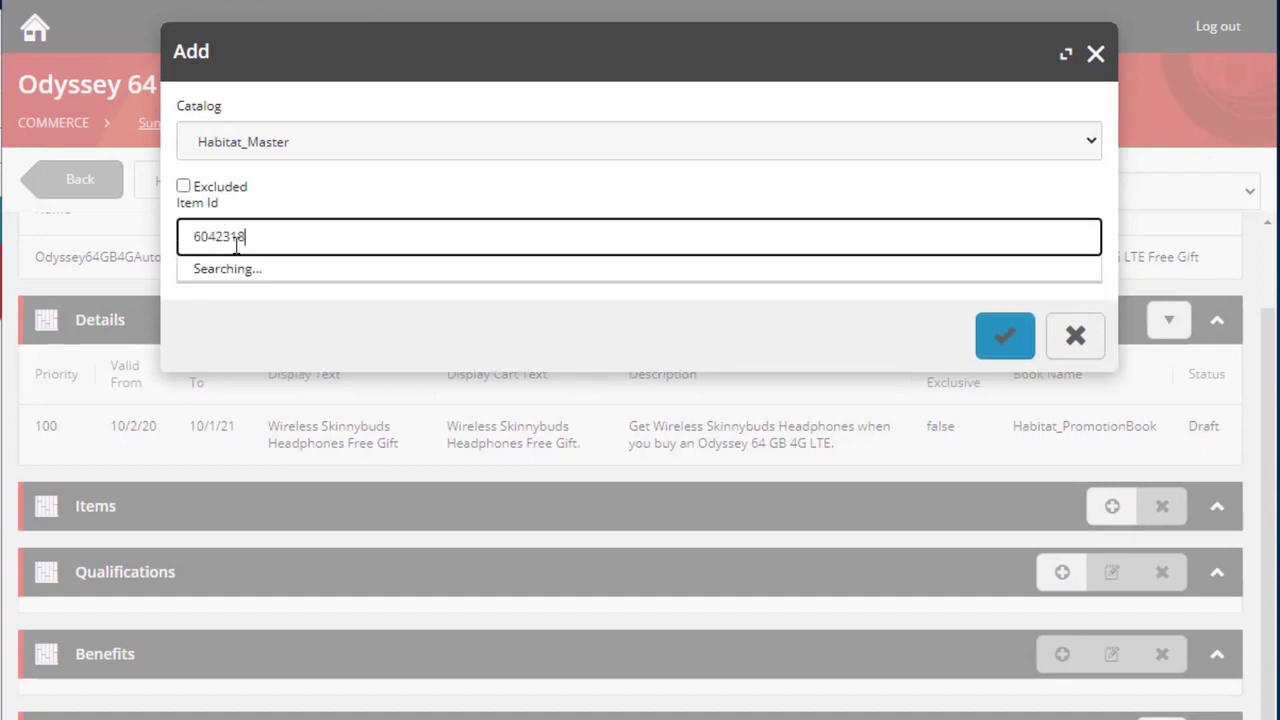
click(257, 268)
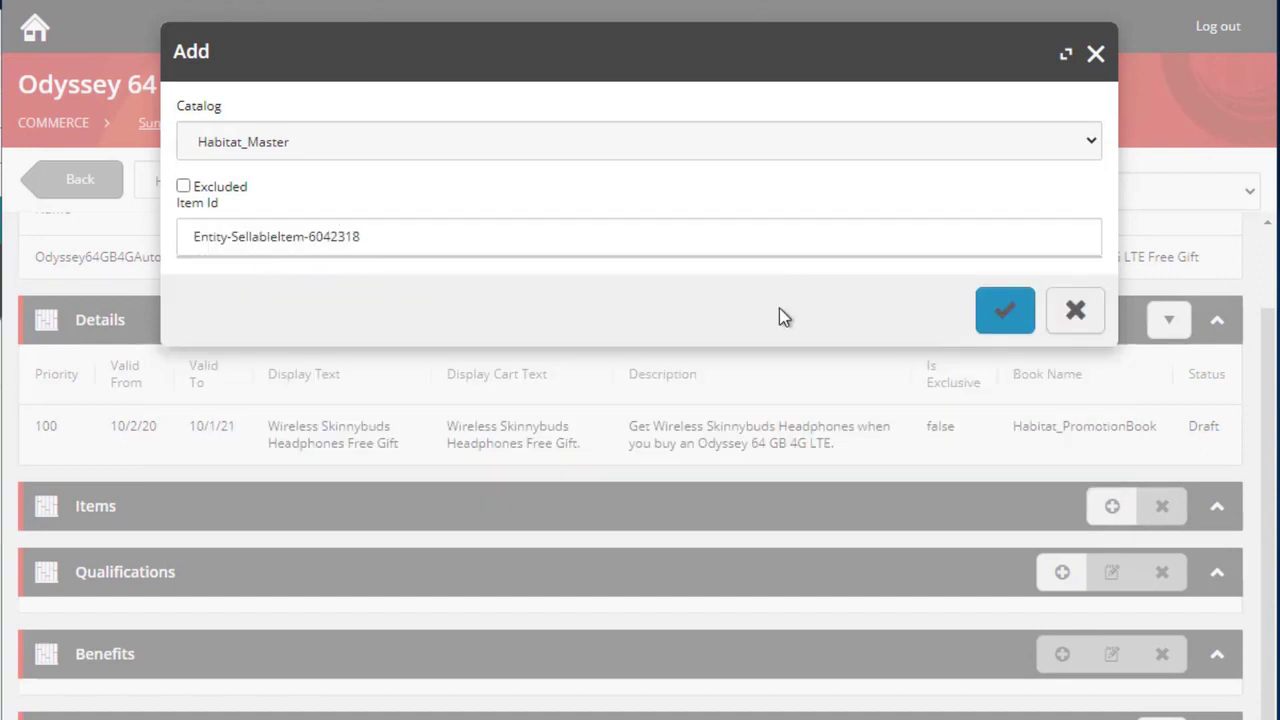
click(1001, 311)
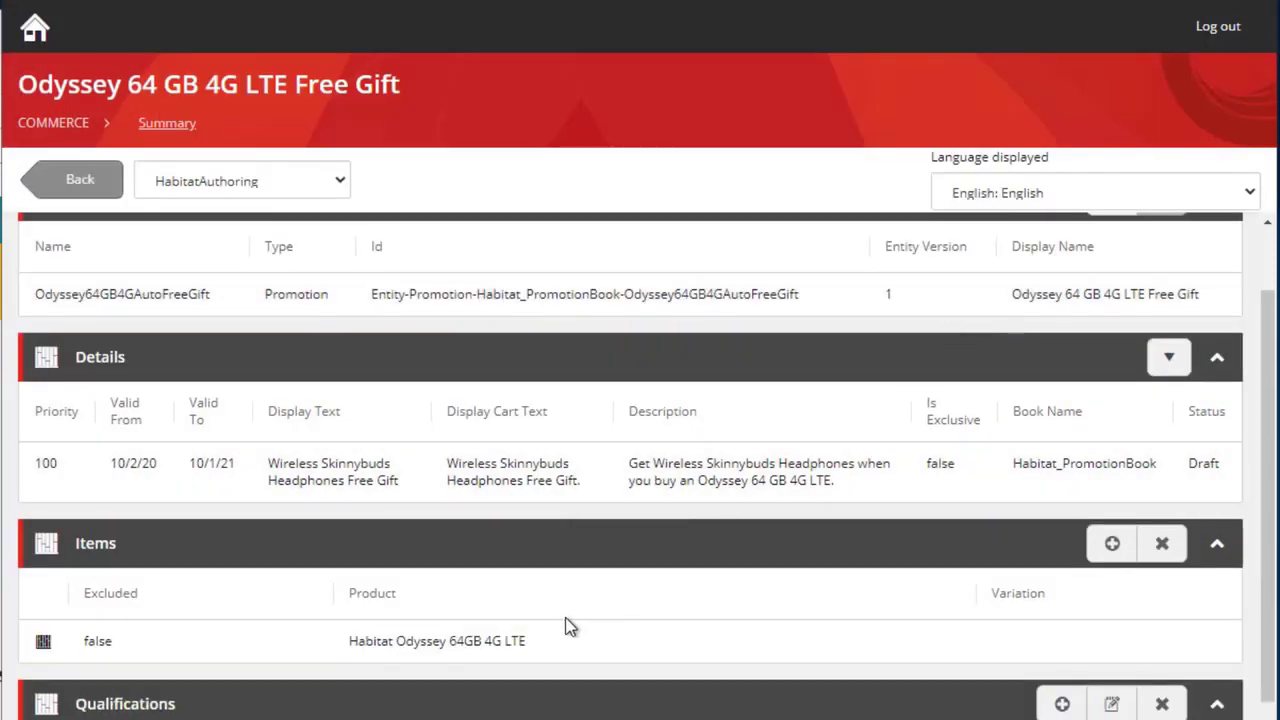
- Add a Get Free Gift benefit to the promotion with Add to Cart Automatically enabled and the maximum quantity left empty
scroll(565, 626, down, 2)
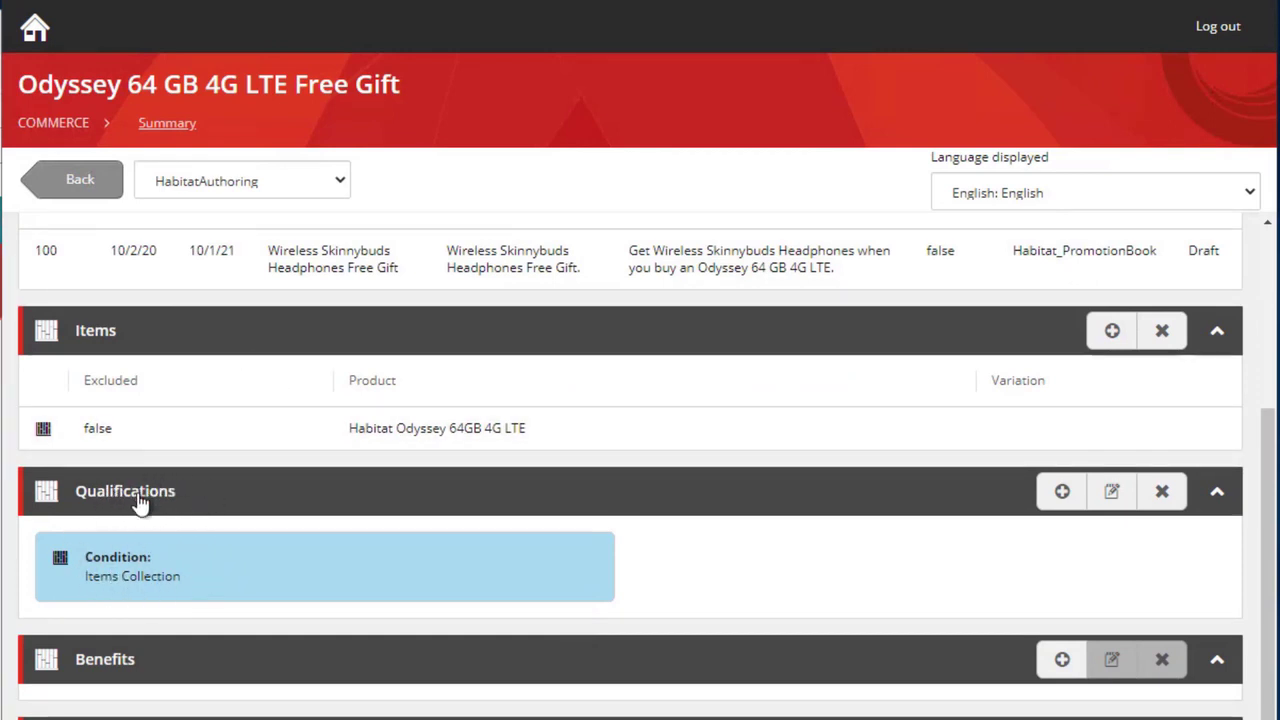
scroll(338, 668, down, 1)
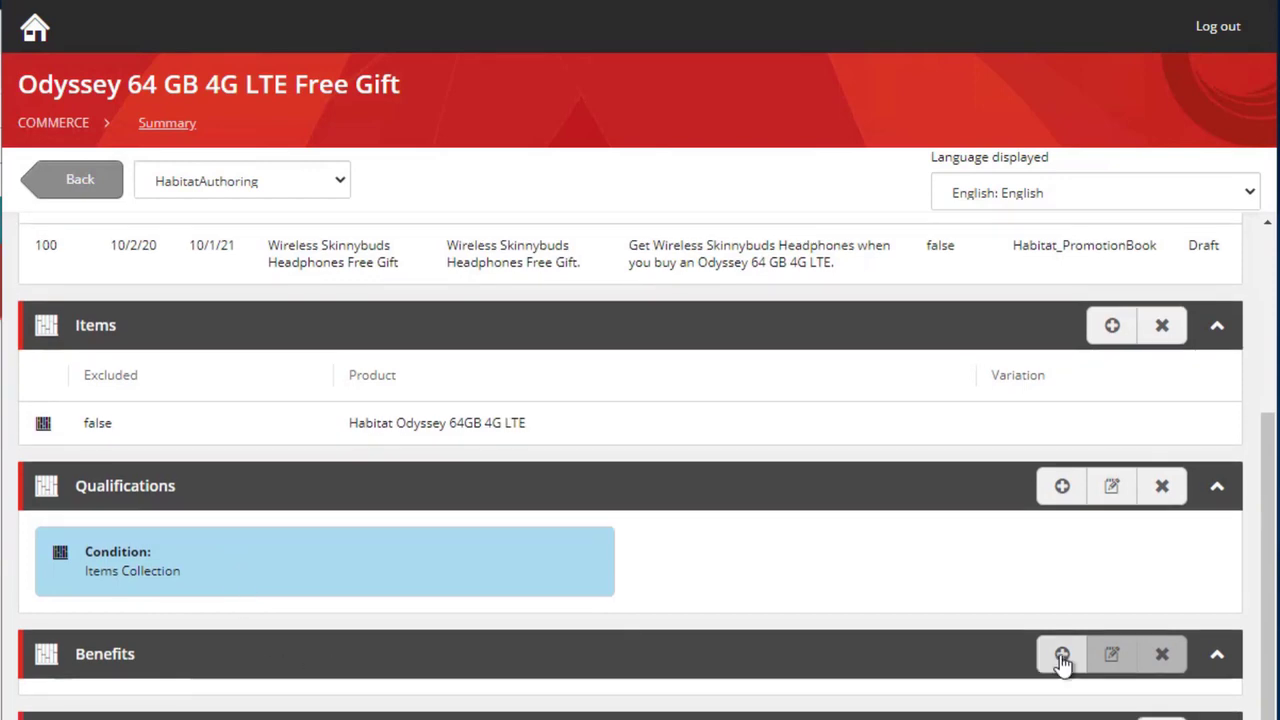
click(1062, 656)
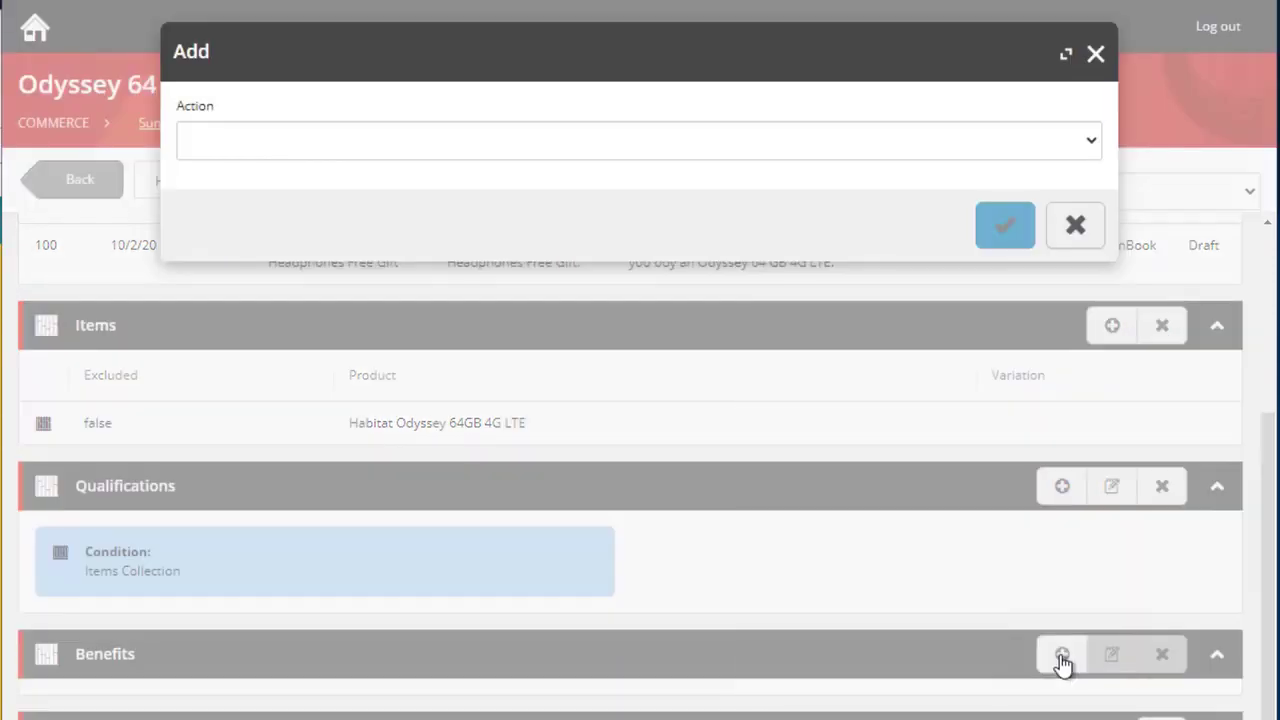
click(195, 142)
click(243, 189)
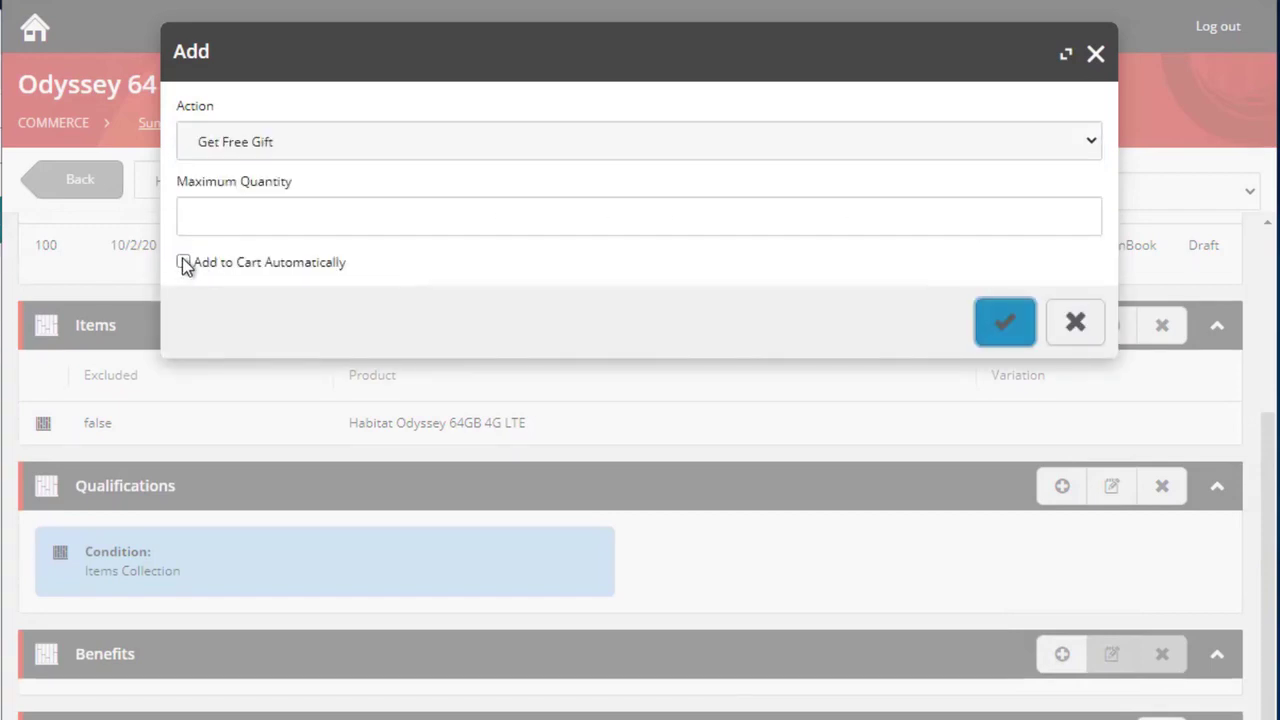
click(183, 261)
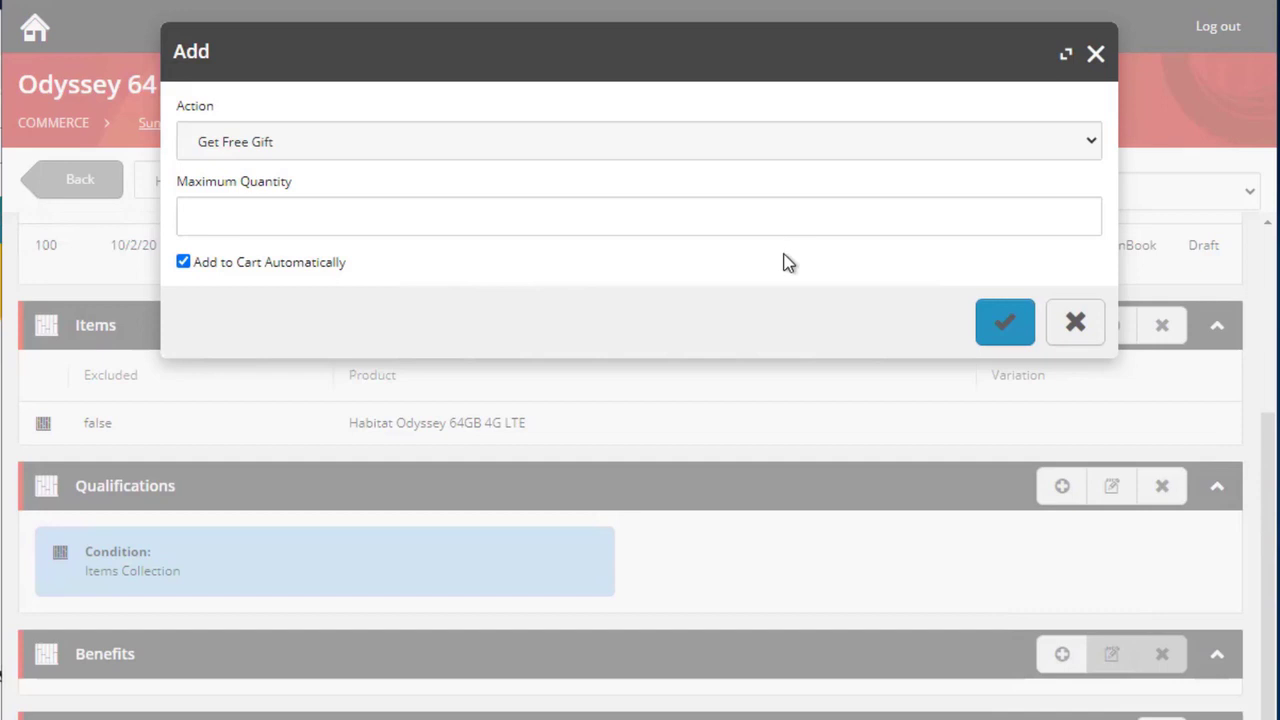
click(1005, 322)
- Add the Wireless Skinnybuds Headphones variation of item 6042061 from the Habitat_Master catalog as the promotion's free gift
scroll(940, 537, down, 2)
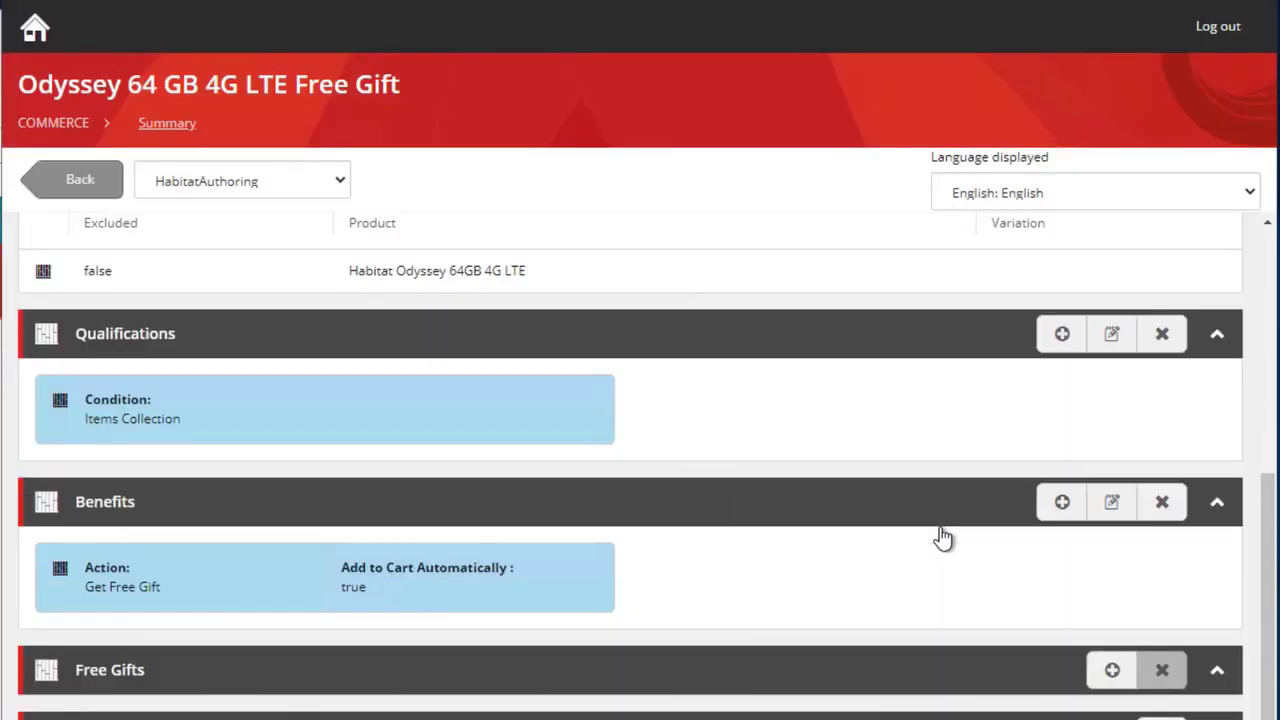
click(1113, 672)
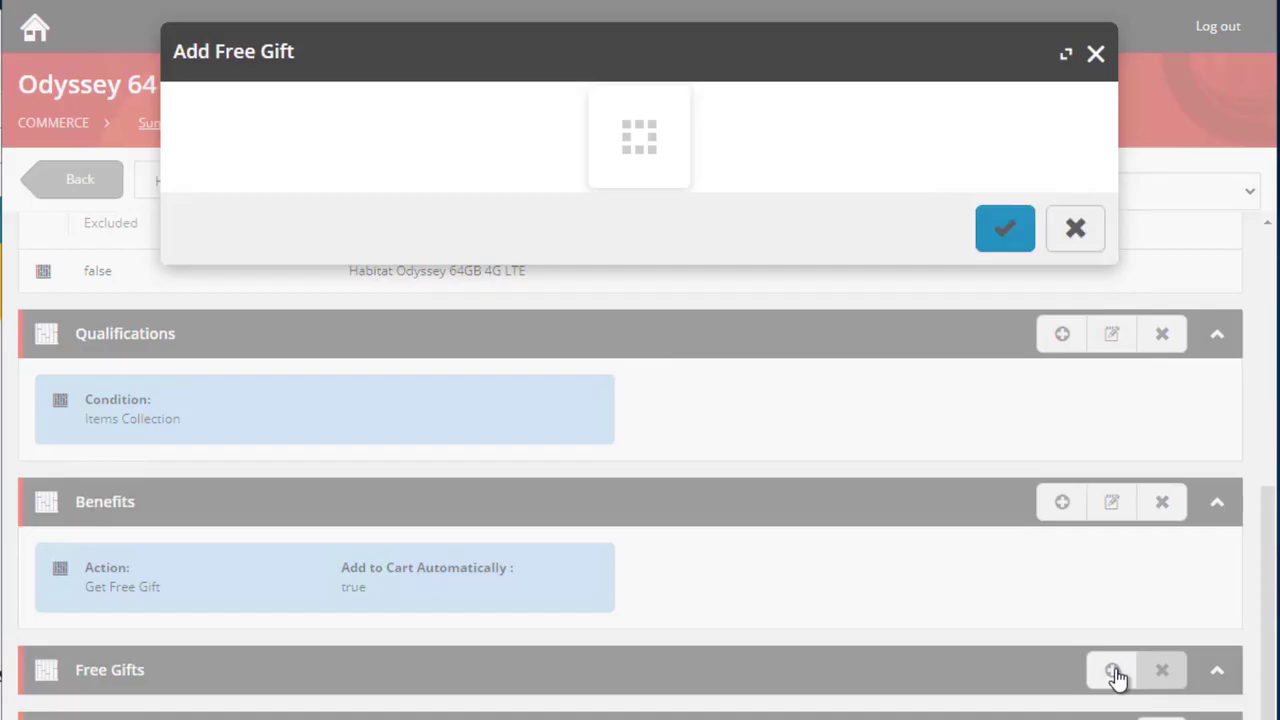
click(302, 152)
click(314, 171)
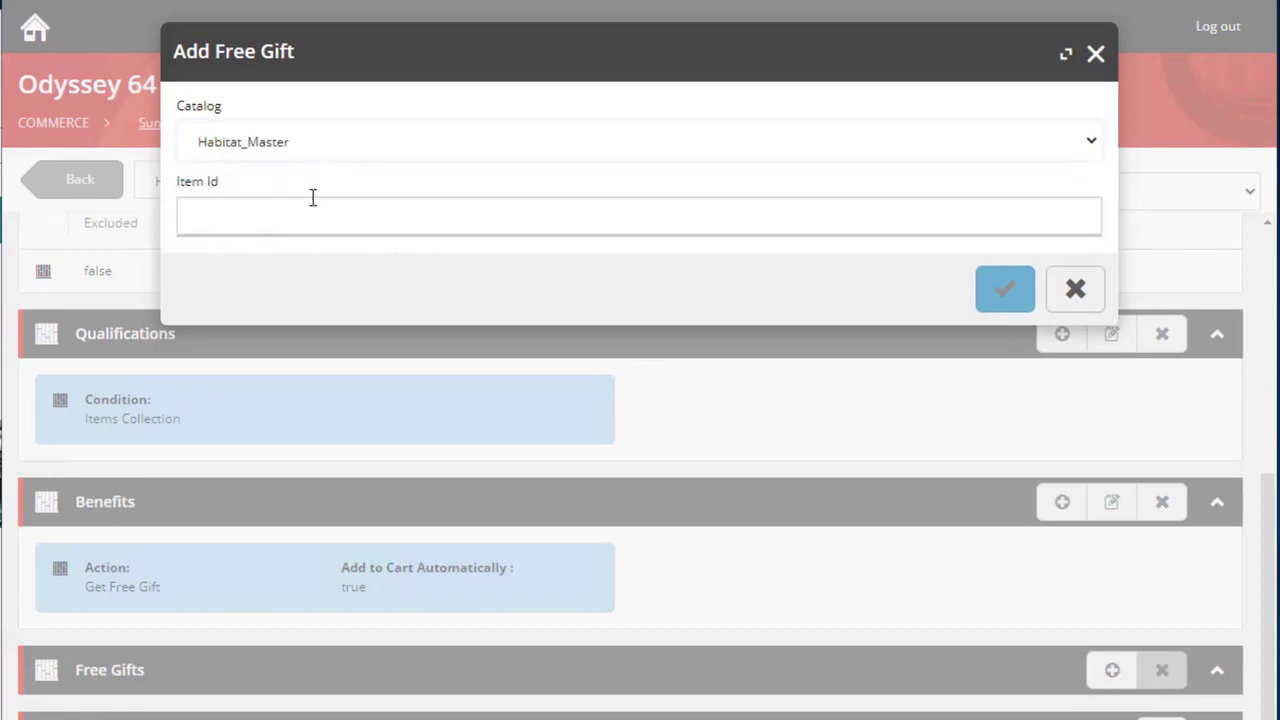
click(325, 229)
text(6042061)
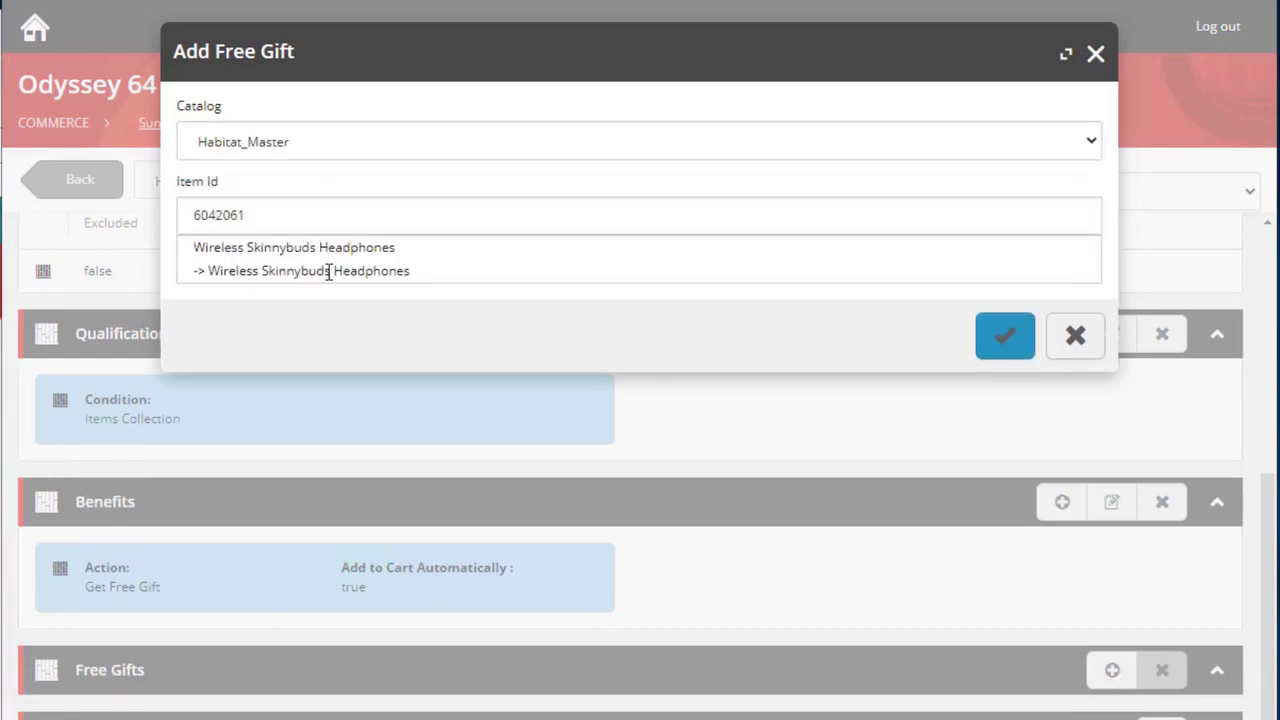
click(328, 271)
click(1005, 292)
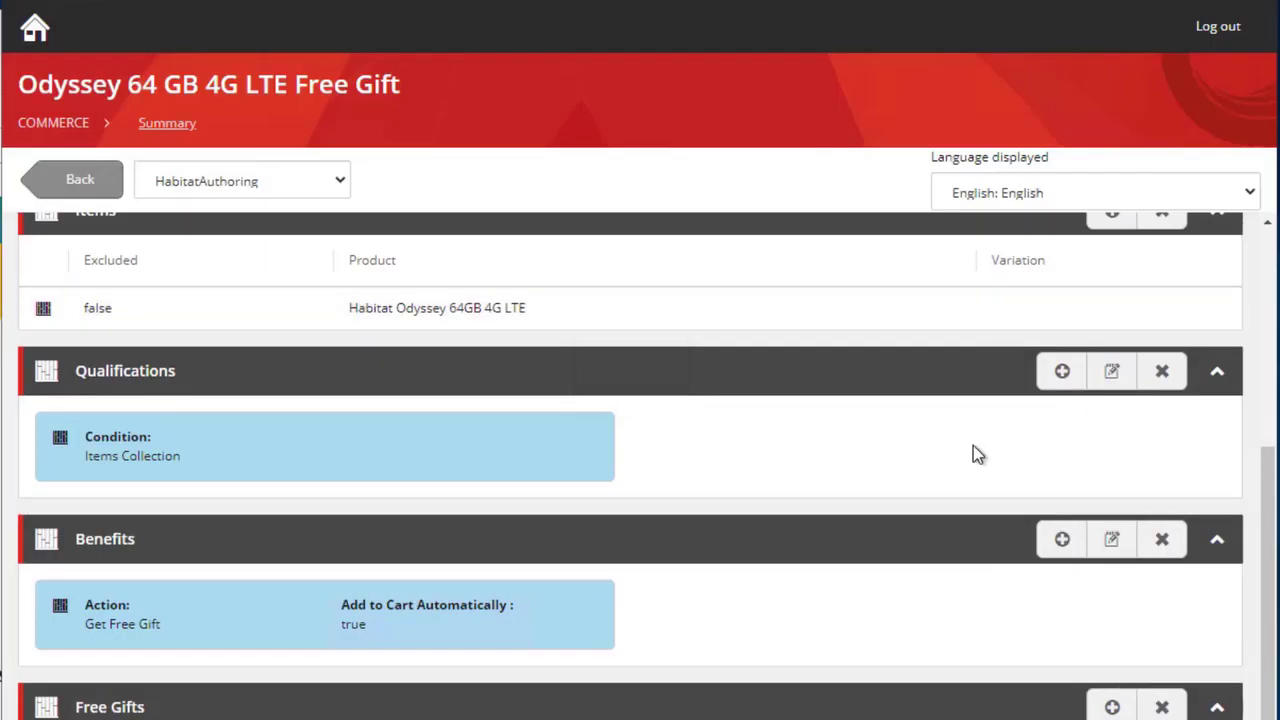
- Request approval for the Odyssey free gift promotion without entering a comment
scroll(919, 472, down, 1)
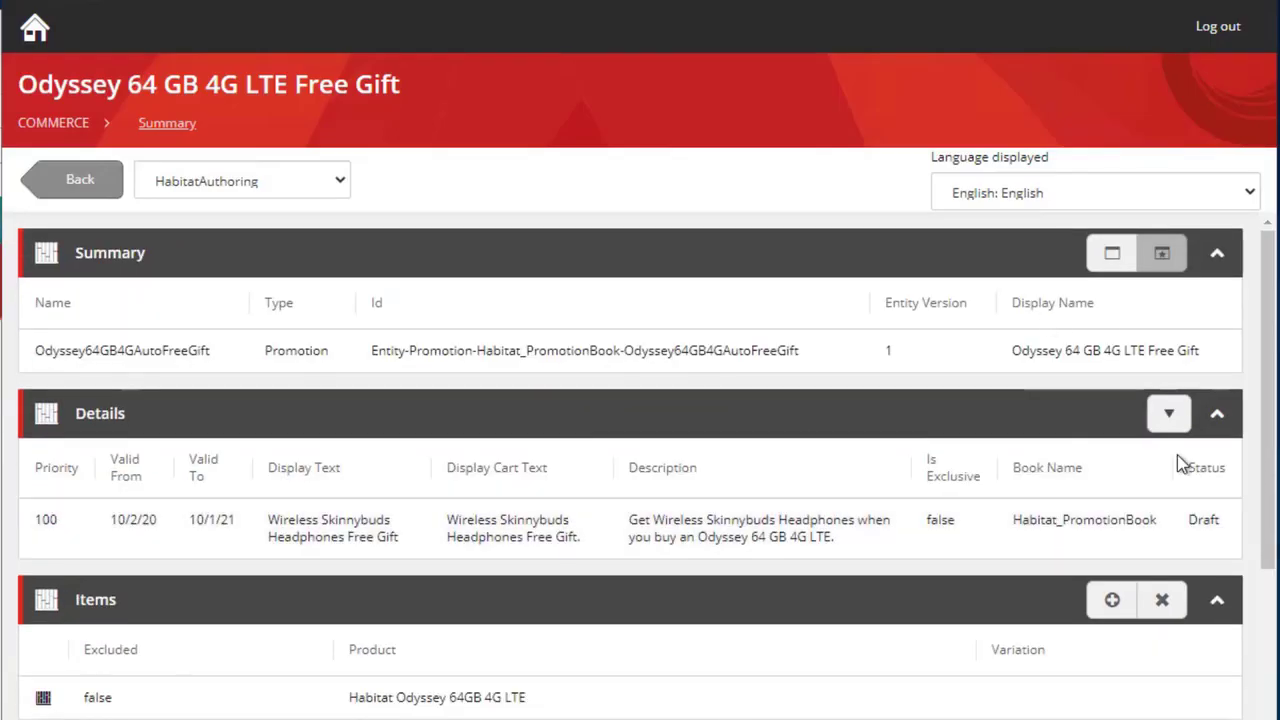
click(1170, 417)
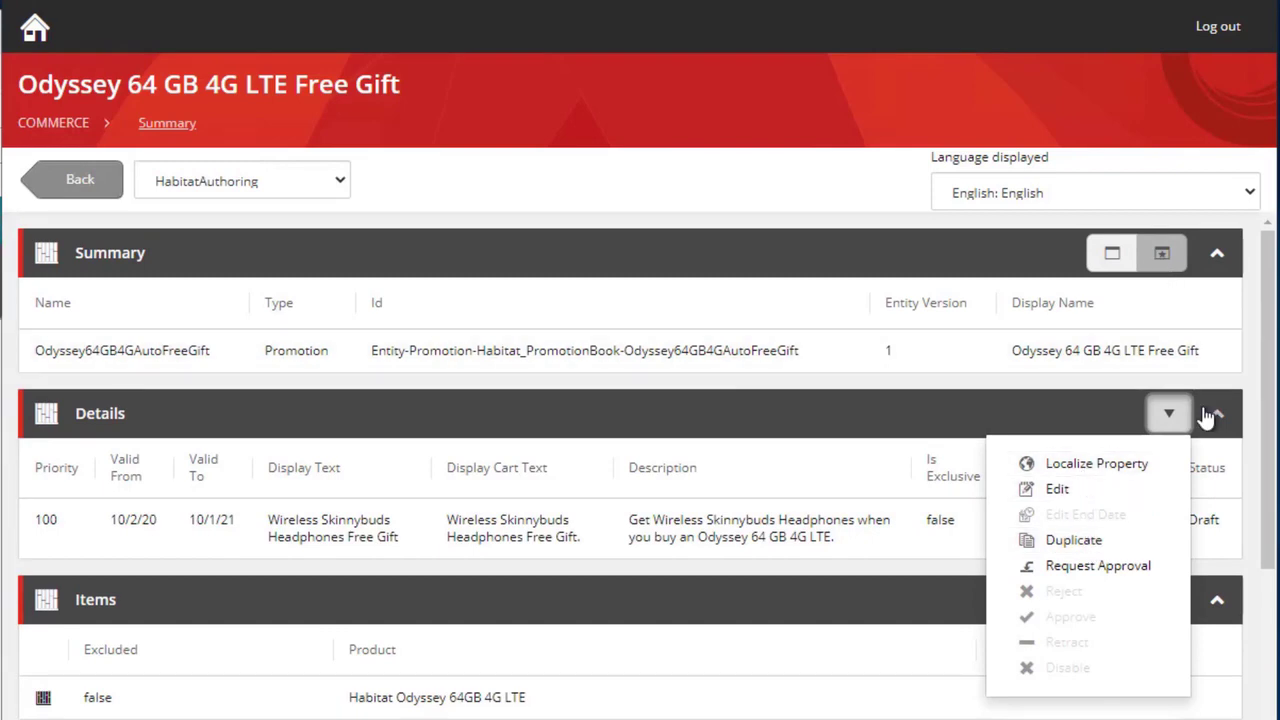
click(1062, 568)
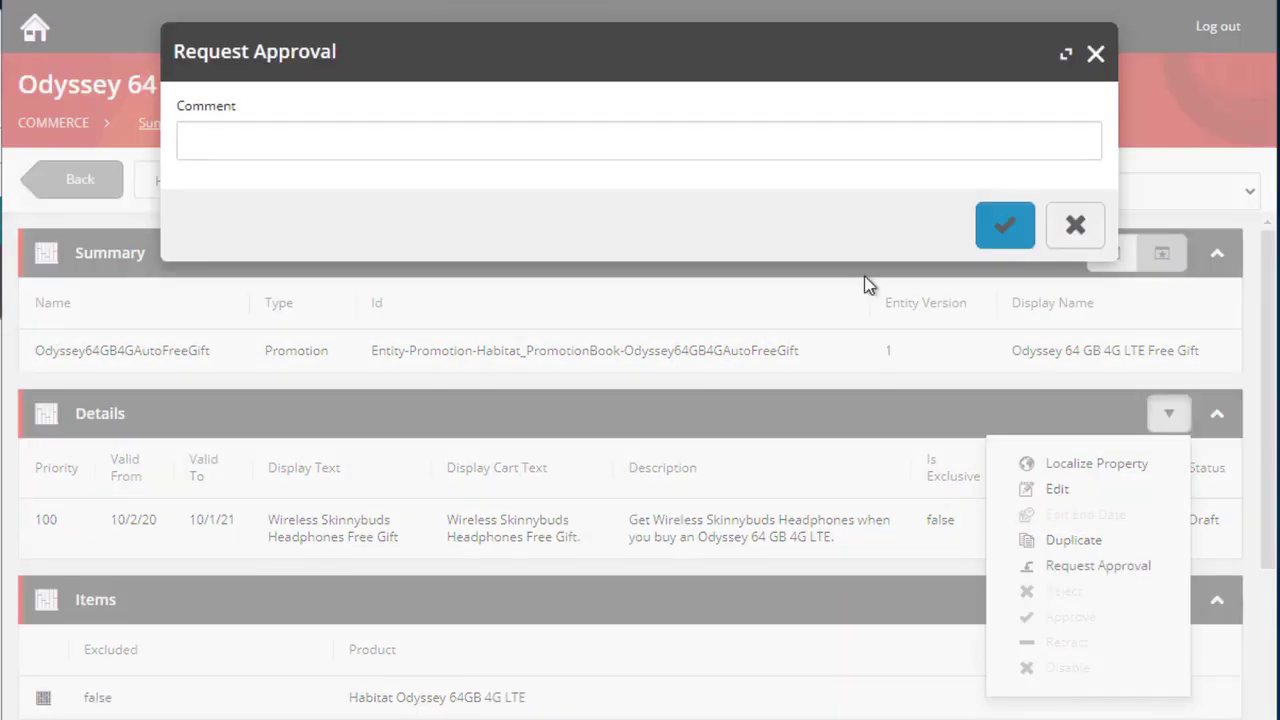
click(576, 141)
click(1020, 232)
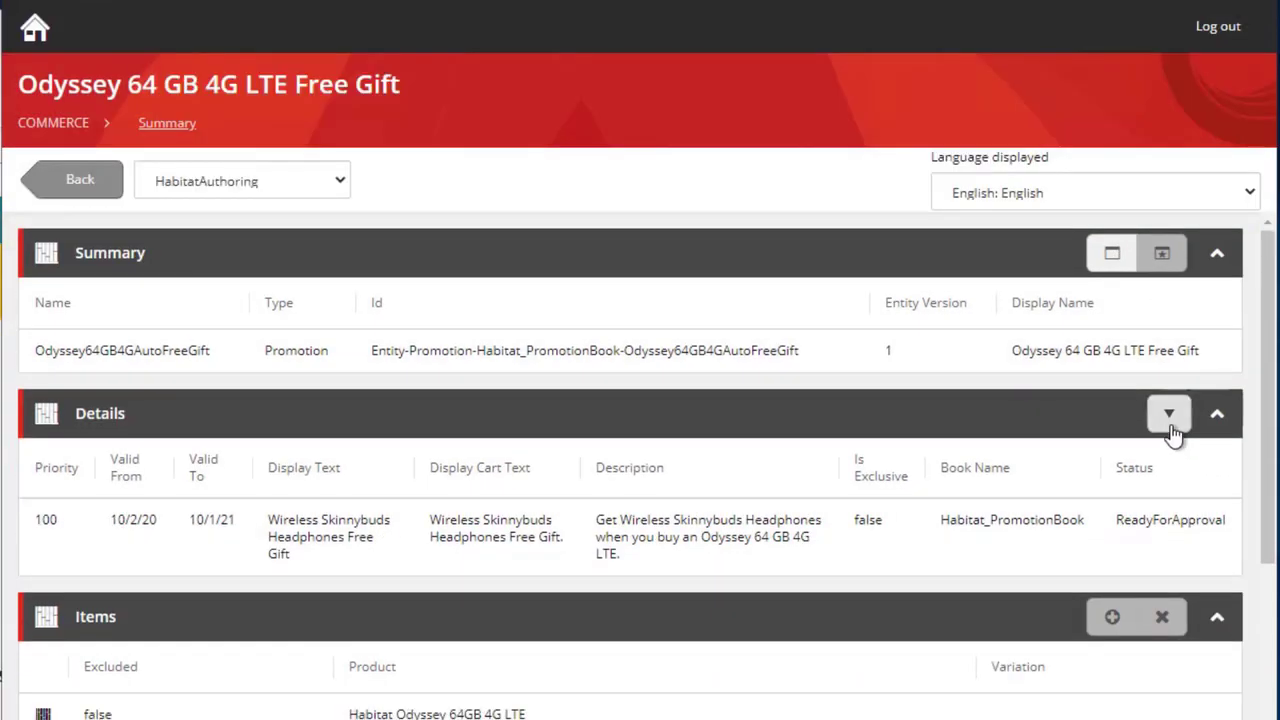
- Approve the Odyssey free gift promotion, leaving the comment empty
click(1170, 418)
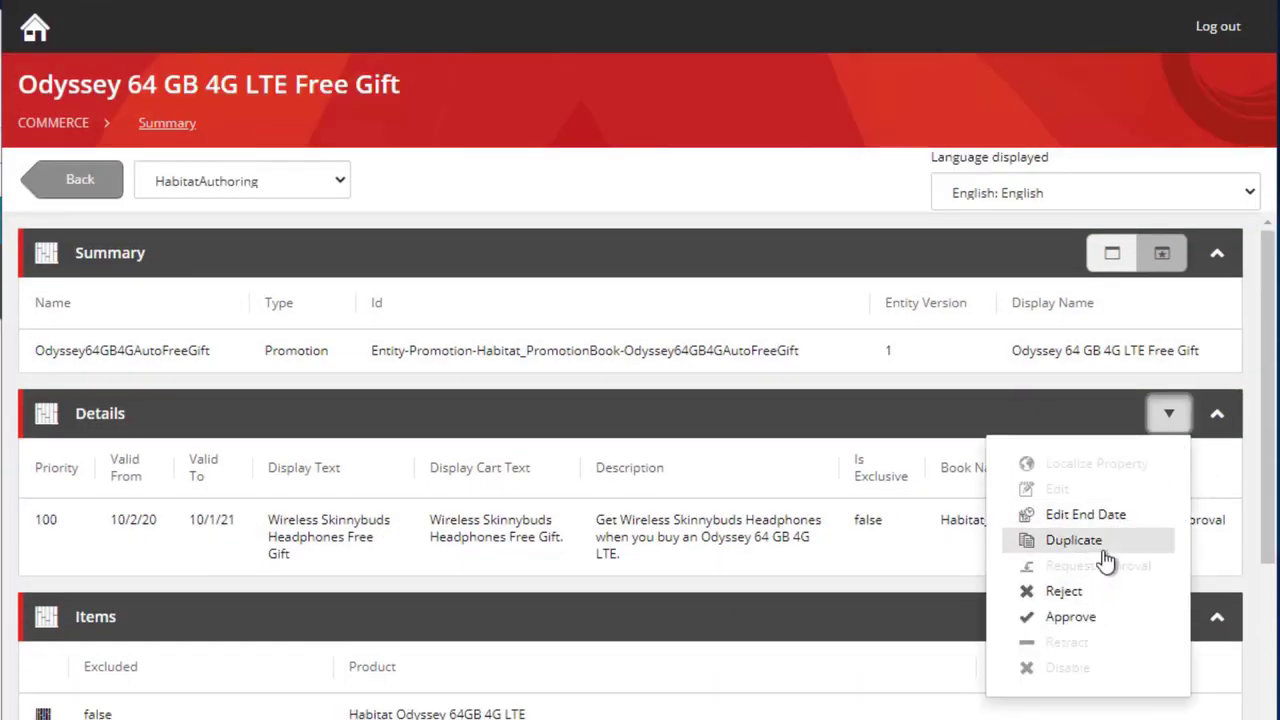
click(1078, 618)
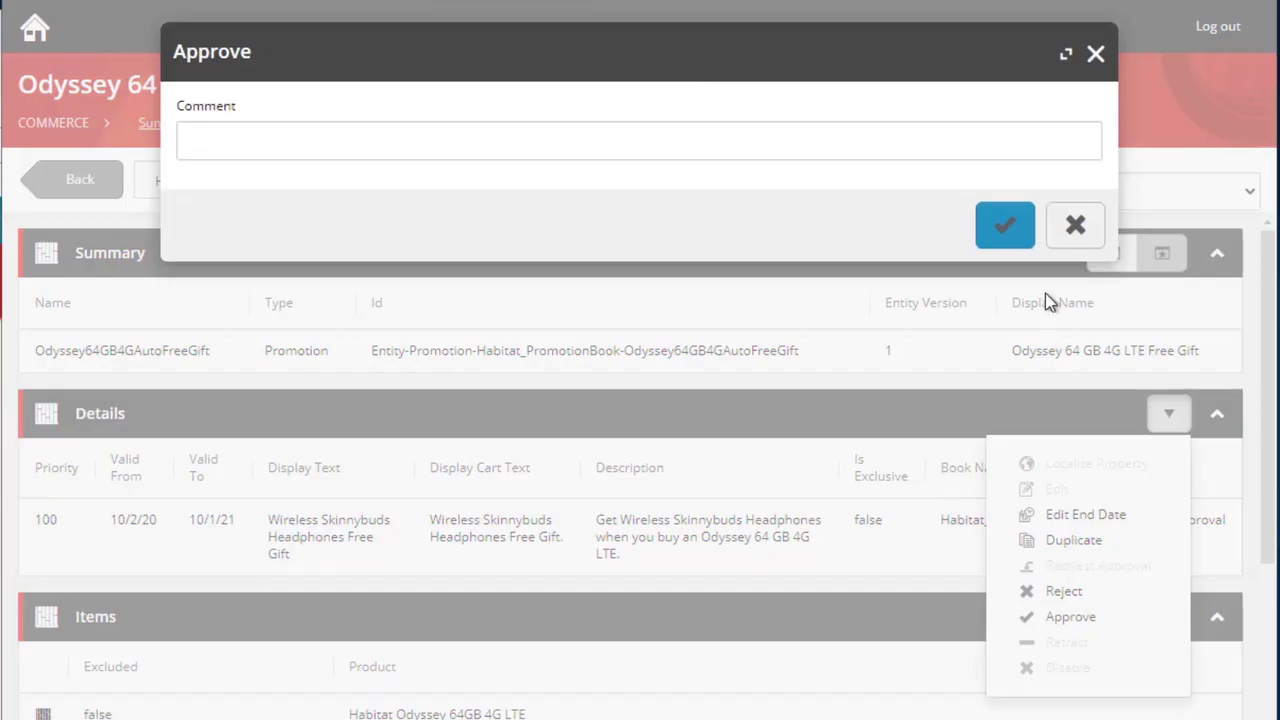
click(1005, 225)
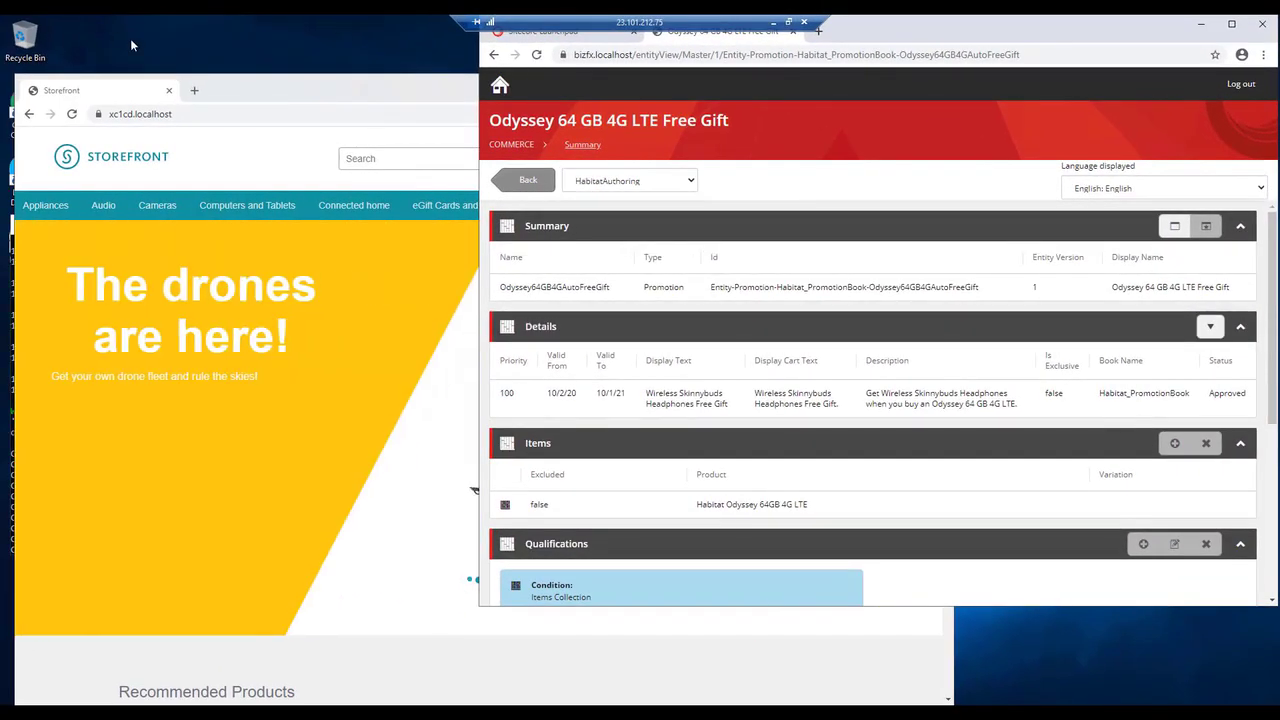
- Switch to the storefront, find the Habitat Odyssey 64GB 4G LTE among the smartphones, and add one in Black to the cart
click(265, 113)
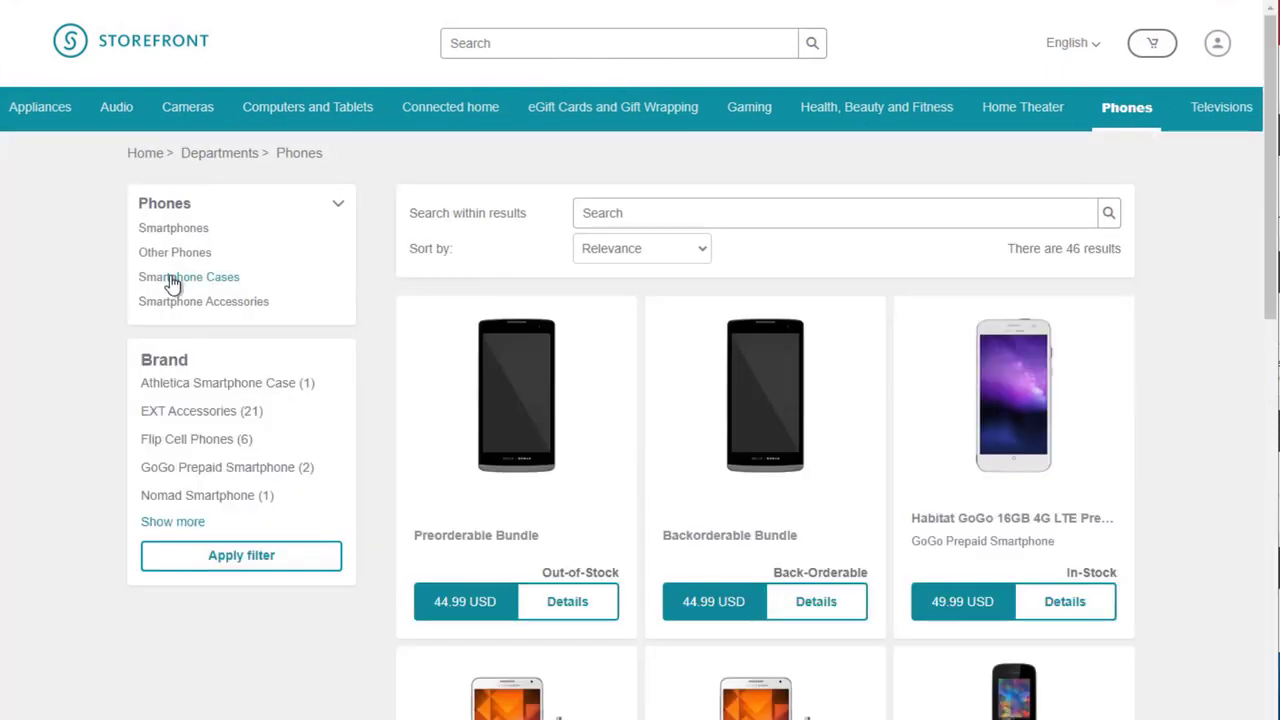
click(180, 236)
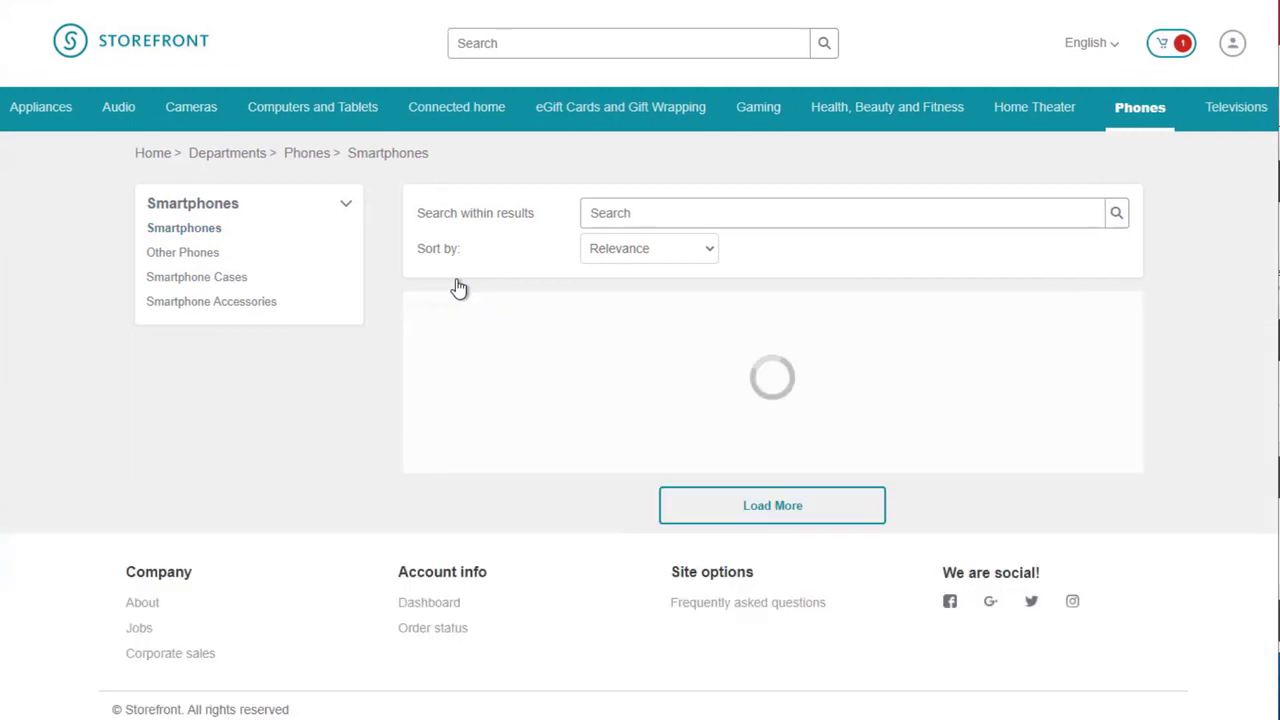
scroll(530, 310, down, 2)
scroll(535, 314, down, 7)
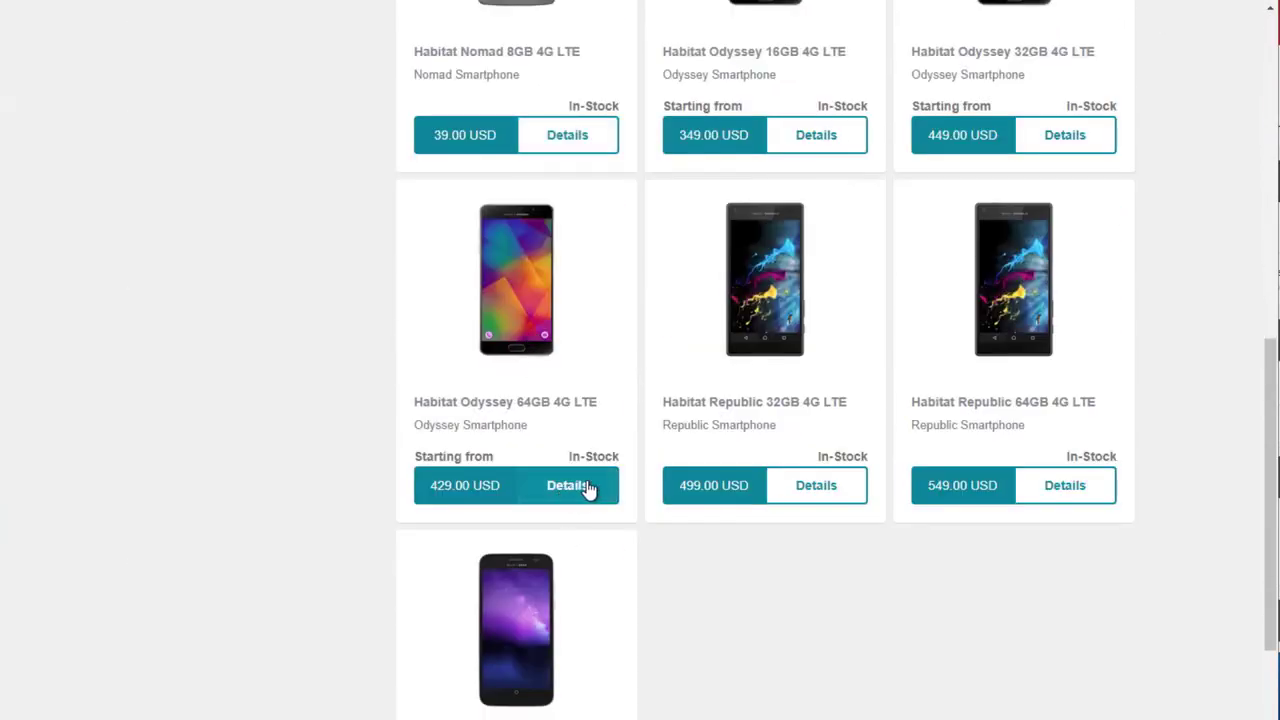
click(586, 486)
click(865, 535)
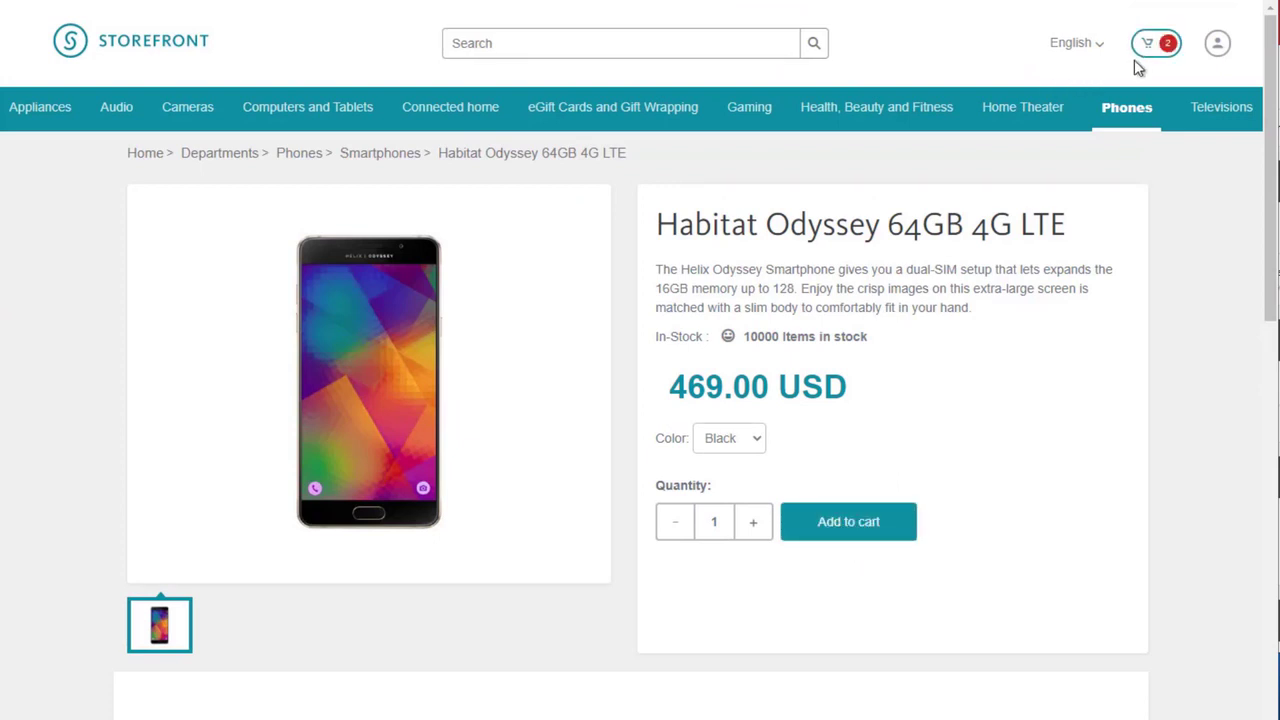
- Check the cart for the automatic free gift and remove the Habitat Odyssey 64GB 4G LTE, returning to the storefront home page
mouse_move(1165, 55)
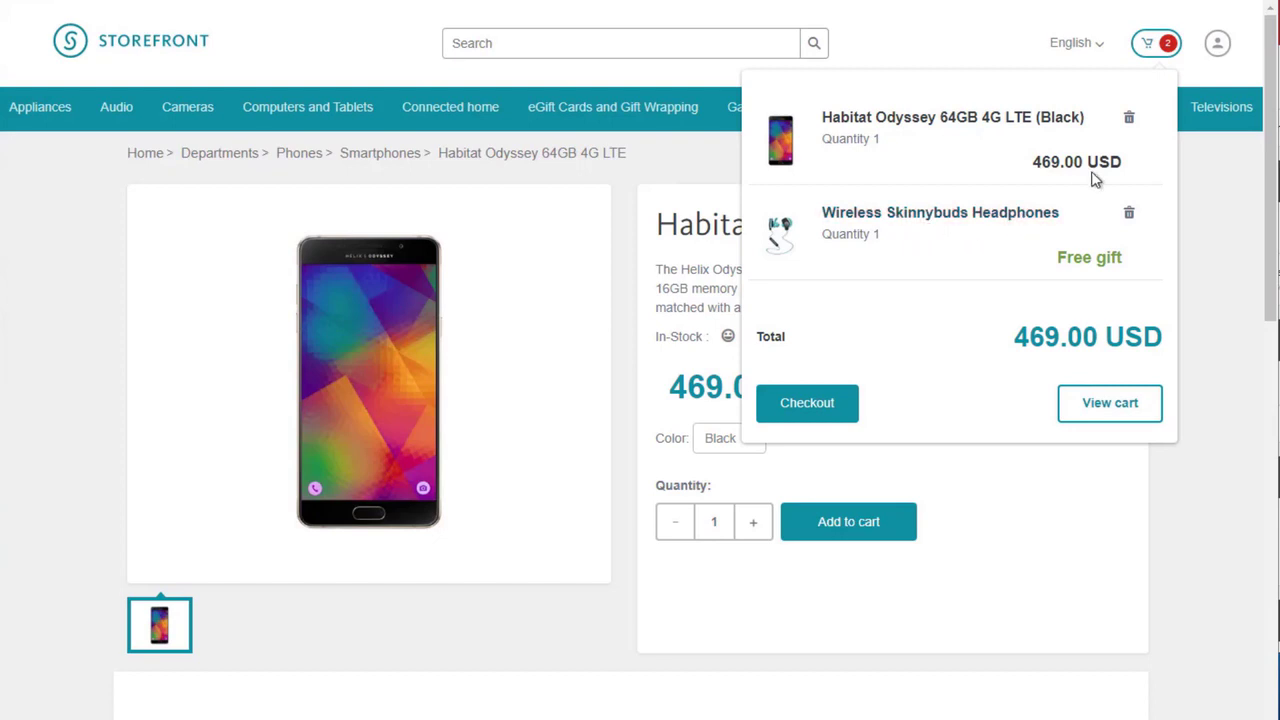
click(1129, 122)
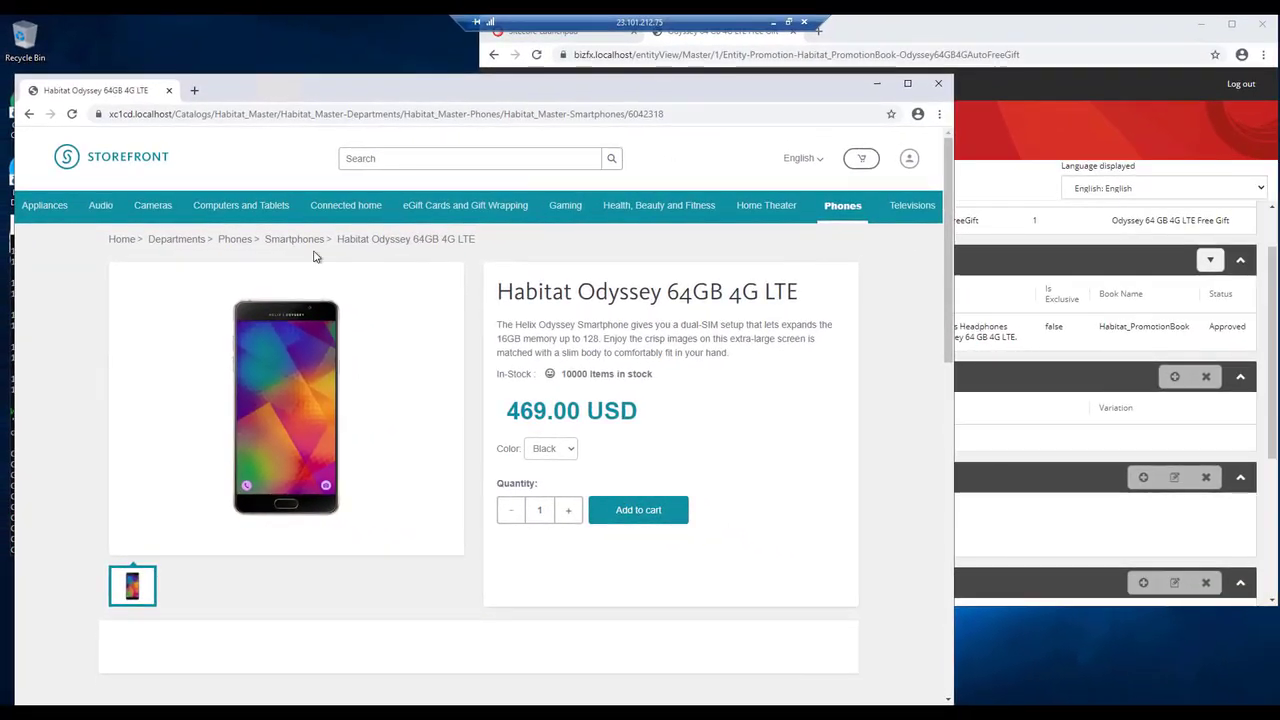
click(121, 165)
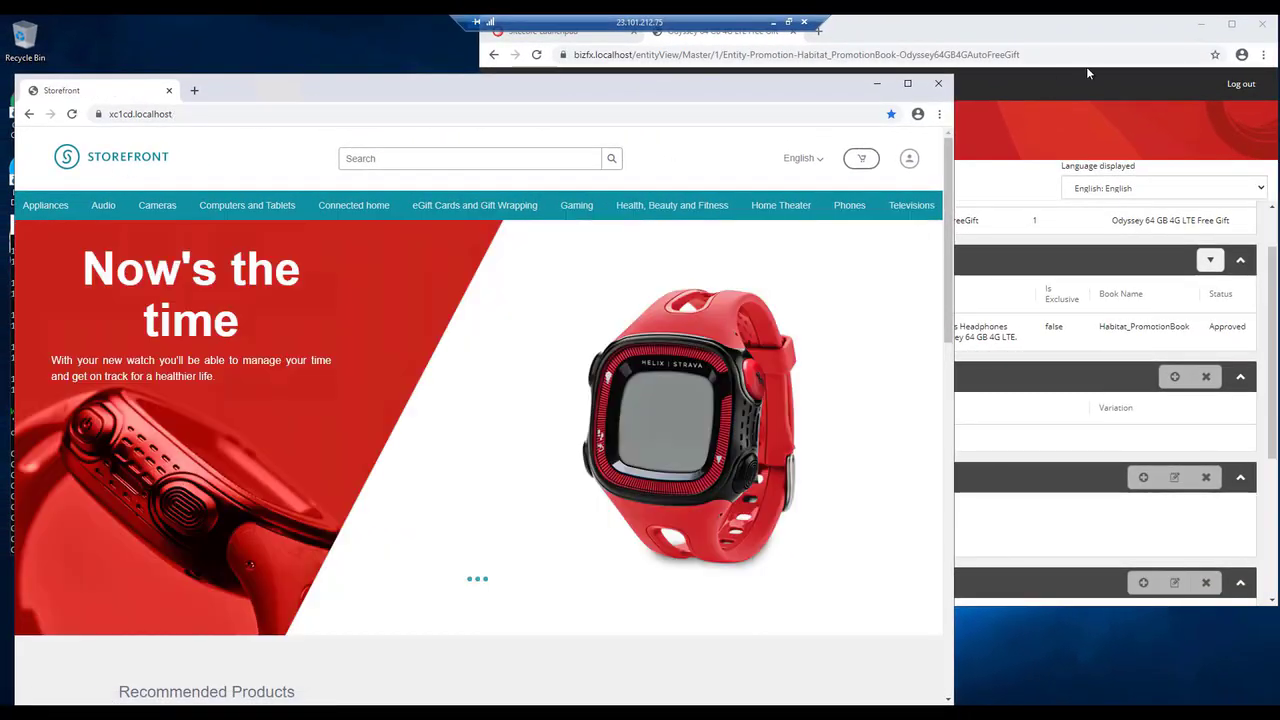
- In the Commerce business tools, start a Habitat_PromotionBook promotion named Odyssey16GB4GManualFreeGift, display name "Odyssey 16 GB 4G LTE Free Gift selection", priority 100
click(1011, 34)
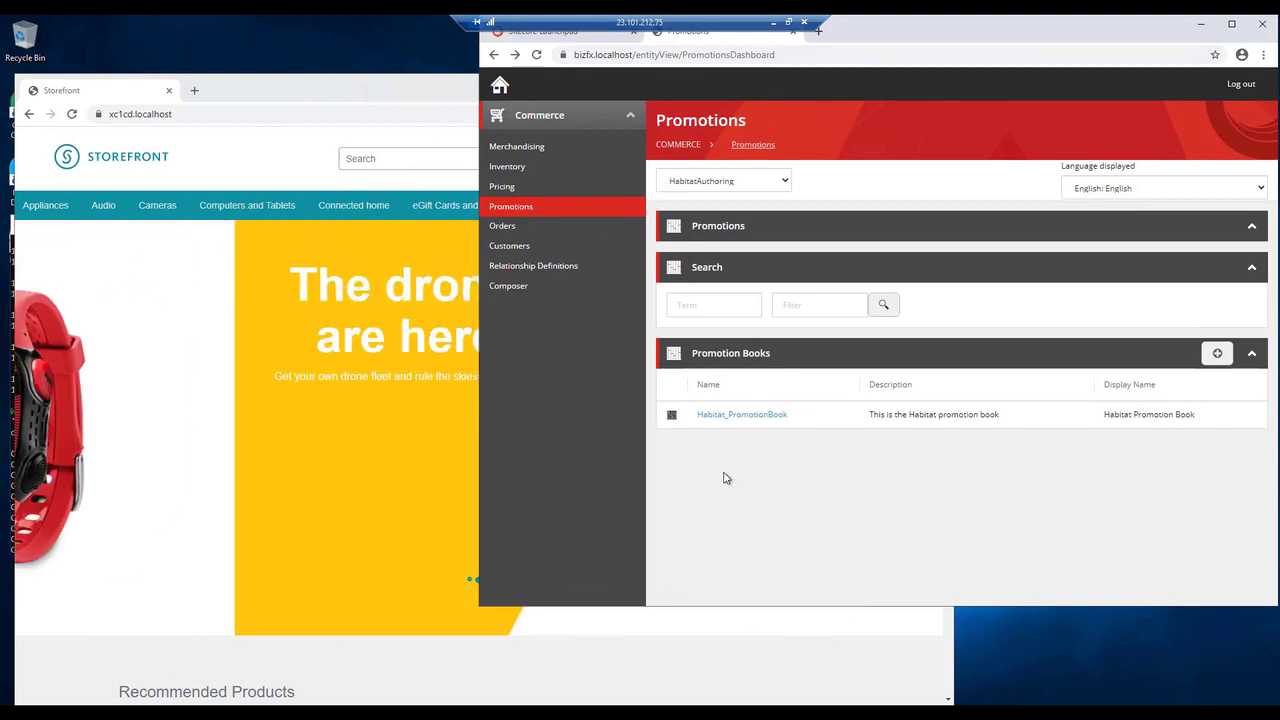
click(740, 415)
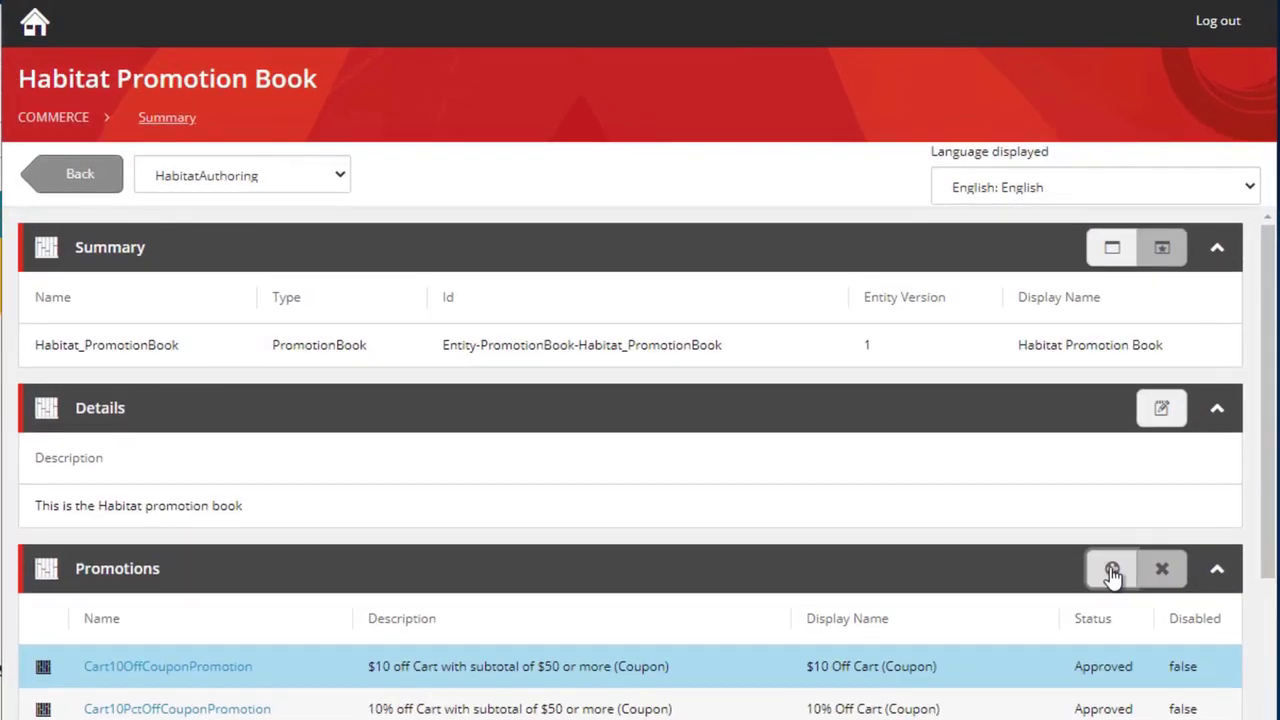
click(1119, 553)
click(345, 135)
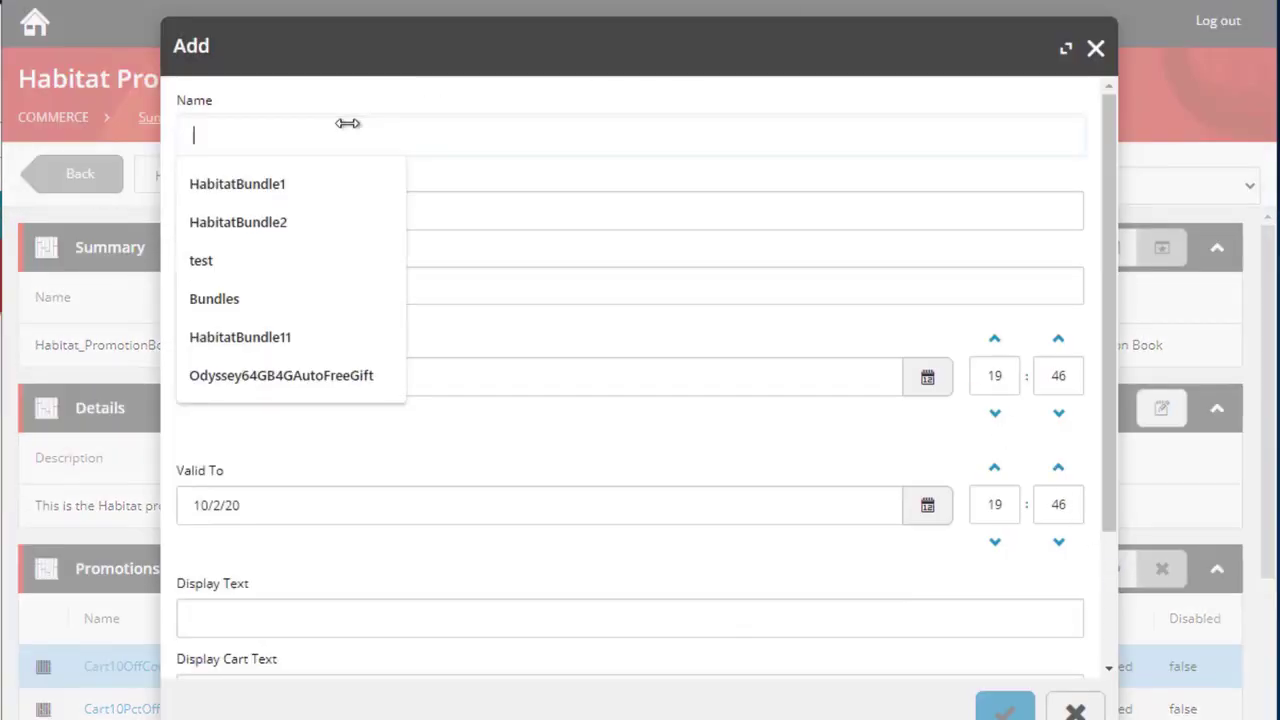
text(Odyssey16GB4GManualFreeGift)
click(214, 215)
text(Odyssey 16 GB 4G LTE Free Gift selection)
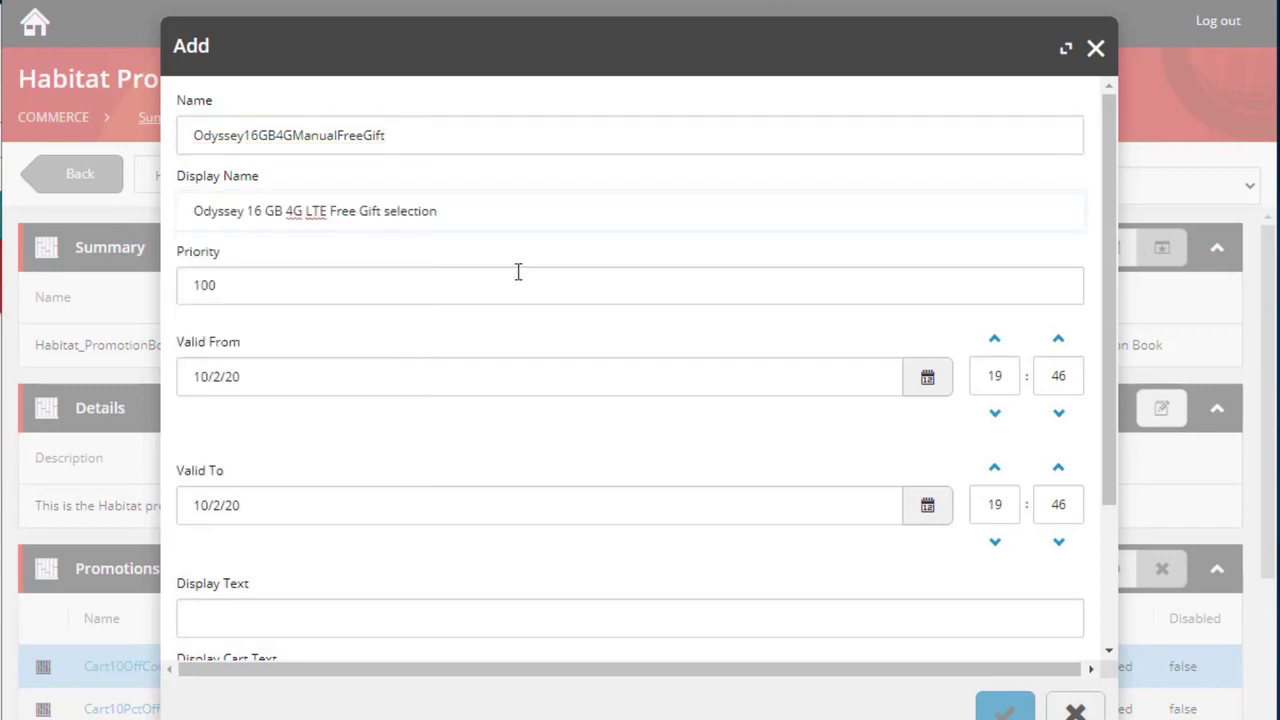
- Set the new promotion's Valid To date to 10/1/21
click(251, 506)
click(294, 540)
click(294, 590)
click(294, 597)
- Create the promotion with both display texts "Odyssey 16GB 4G Free Gift Selection." and description "Get Free Headphones when you buy an Odyssey 16 GB 4G."
scroll(85, 458, down, 2)
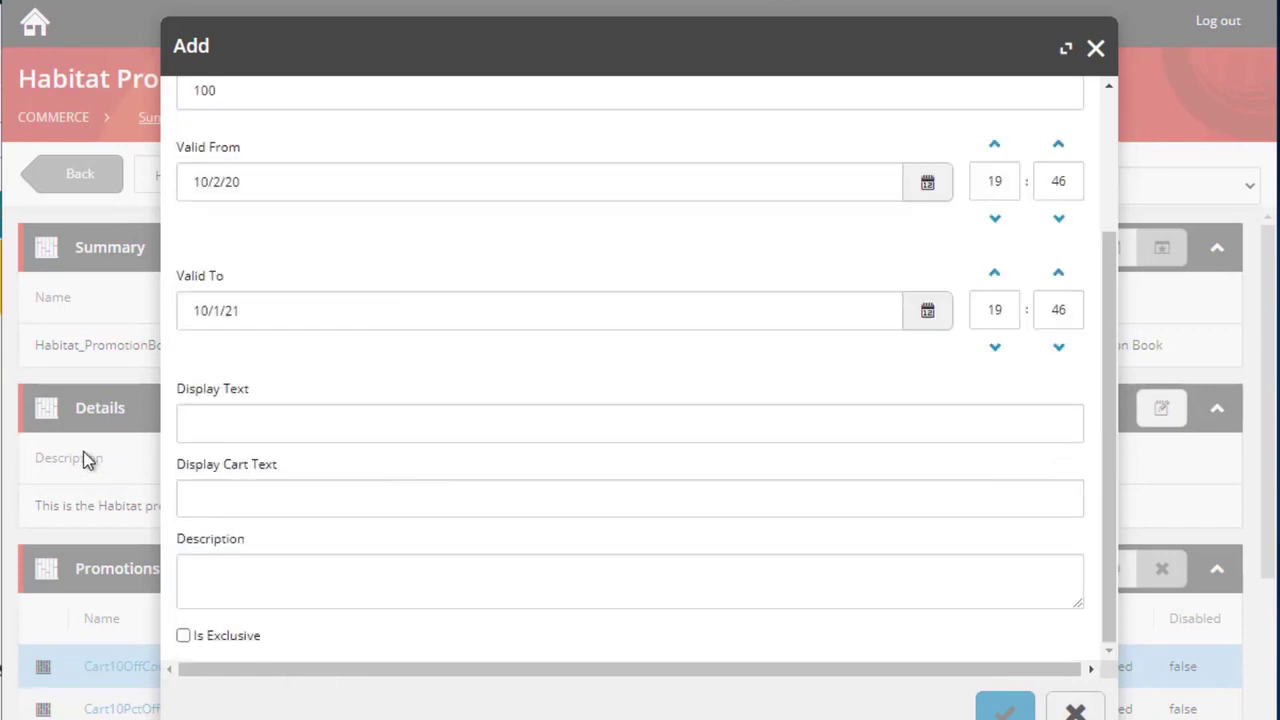
click(211, 426)
text(Odyssey 16GB 4G Free Gift Selection.)
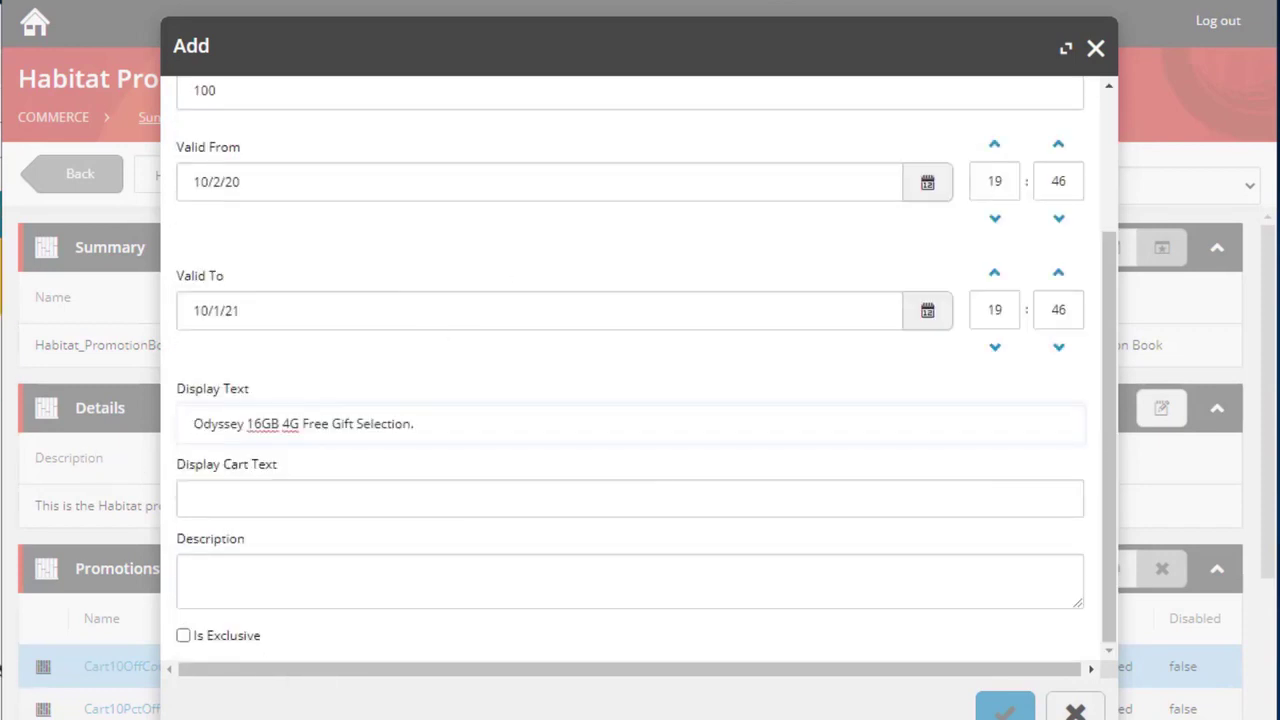
click(282, 497)
text(Odyssey 16GB 4G Free Gift Selection.)
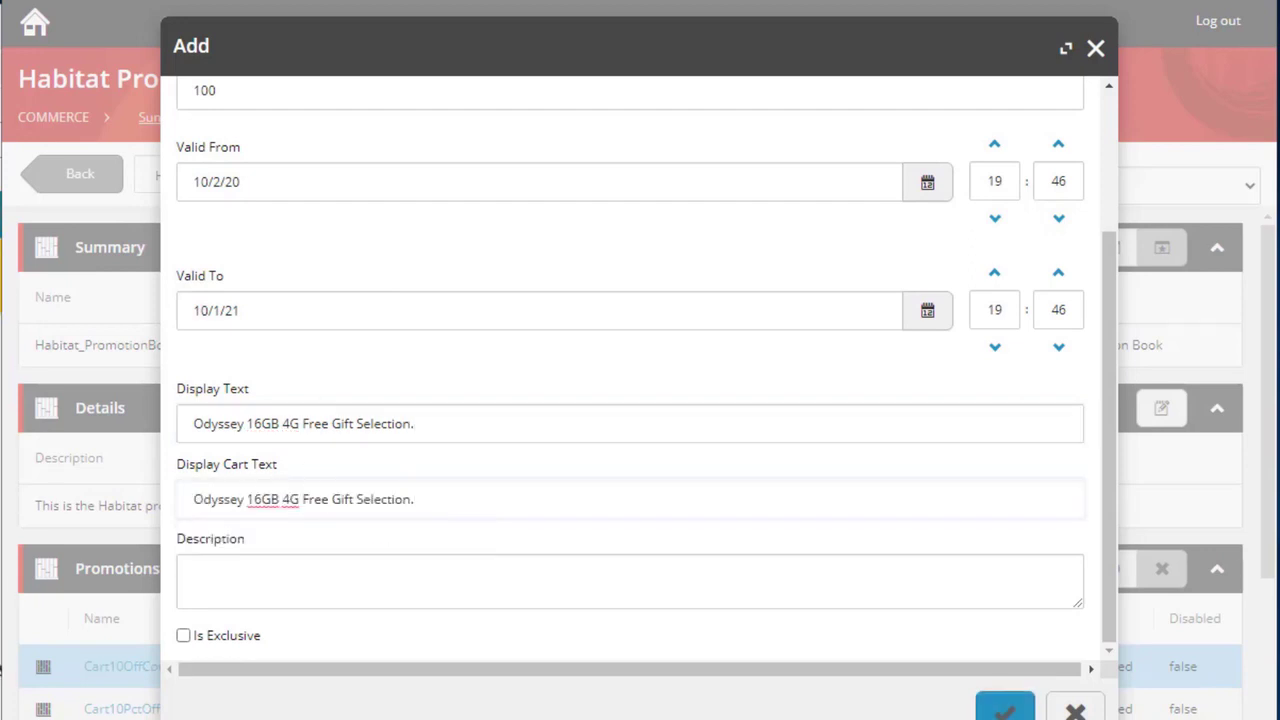
key(Tab)
text(Get Free Headphones when you buy an Odyssey 16 GB 4G.)
click(1005, 710)
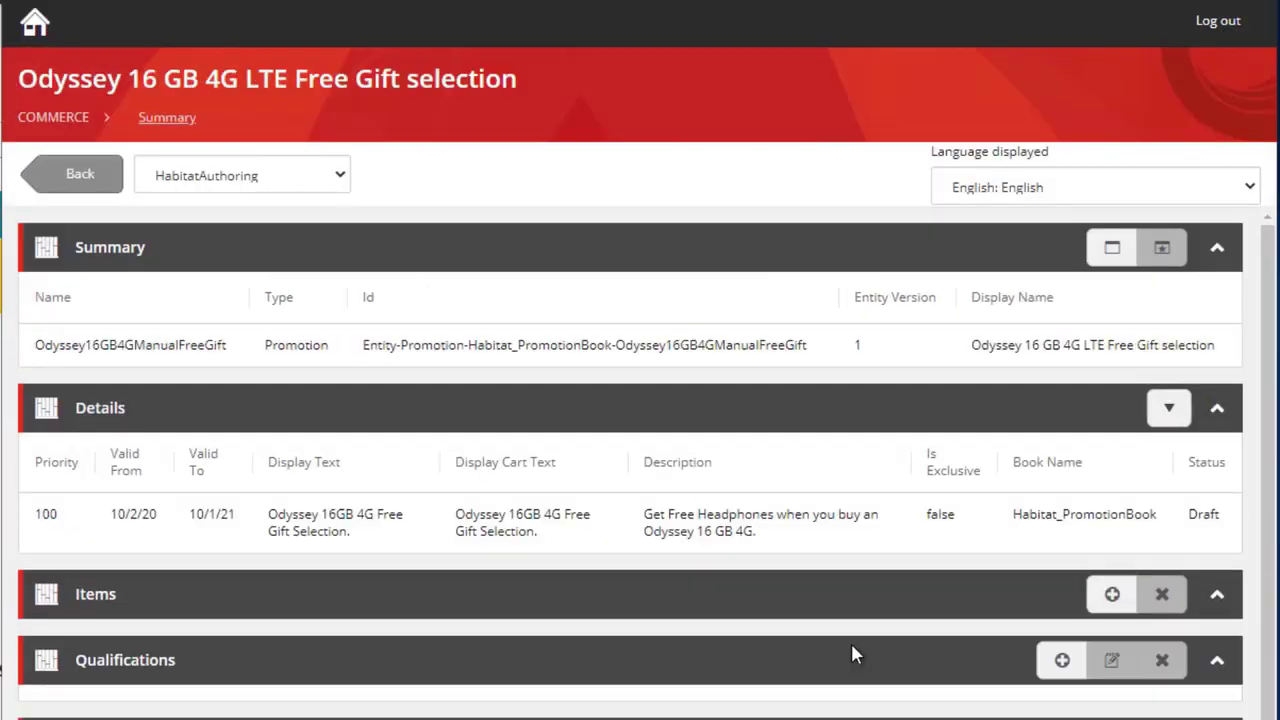
- Add the Habitat Odyssey 16GB 4G LTE base product, item 6042308, from the Habitat_Master catalog to the promotion's items
scroll(852, 654, down, 1)
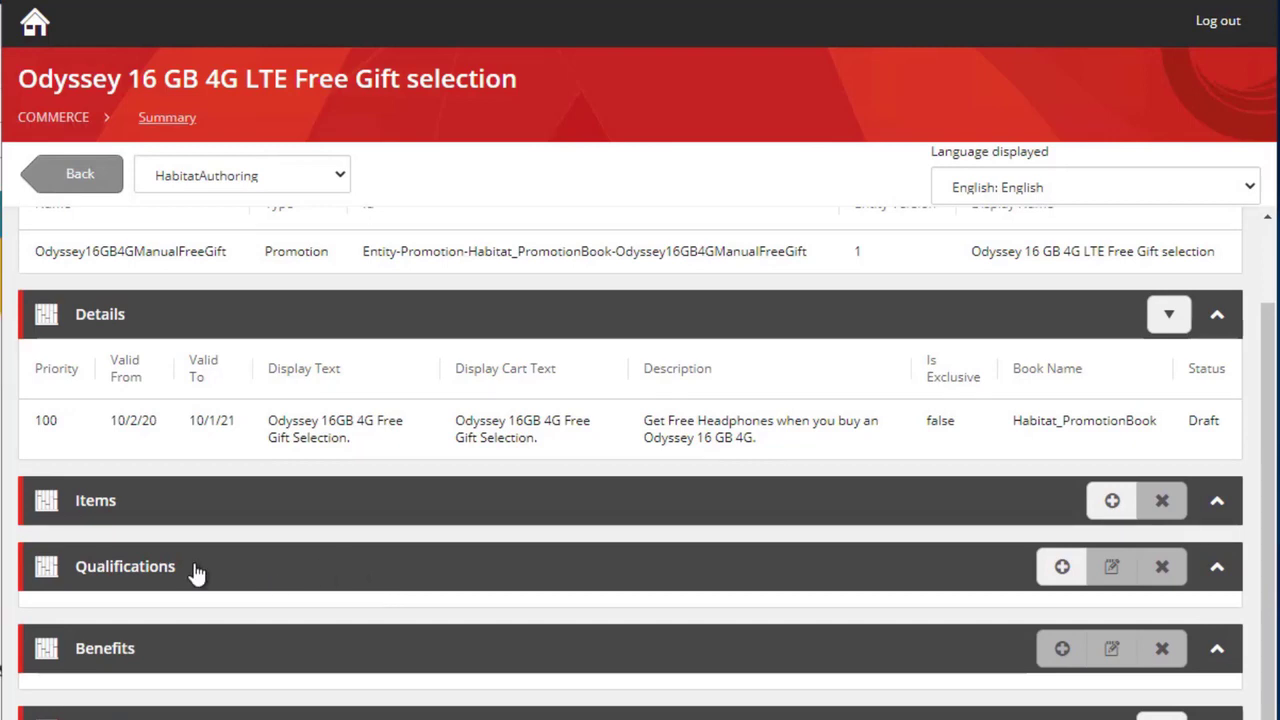
click(1112, 501)
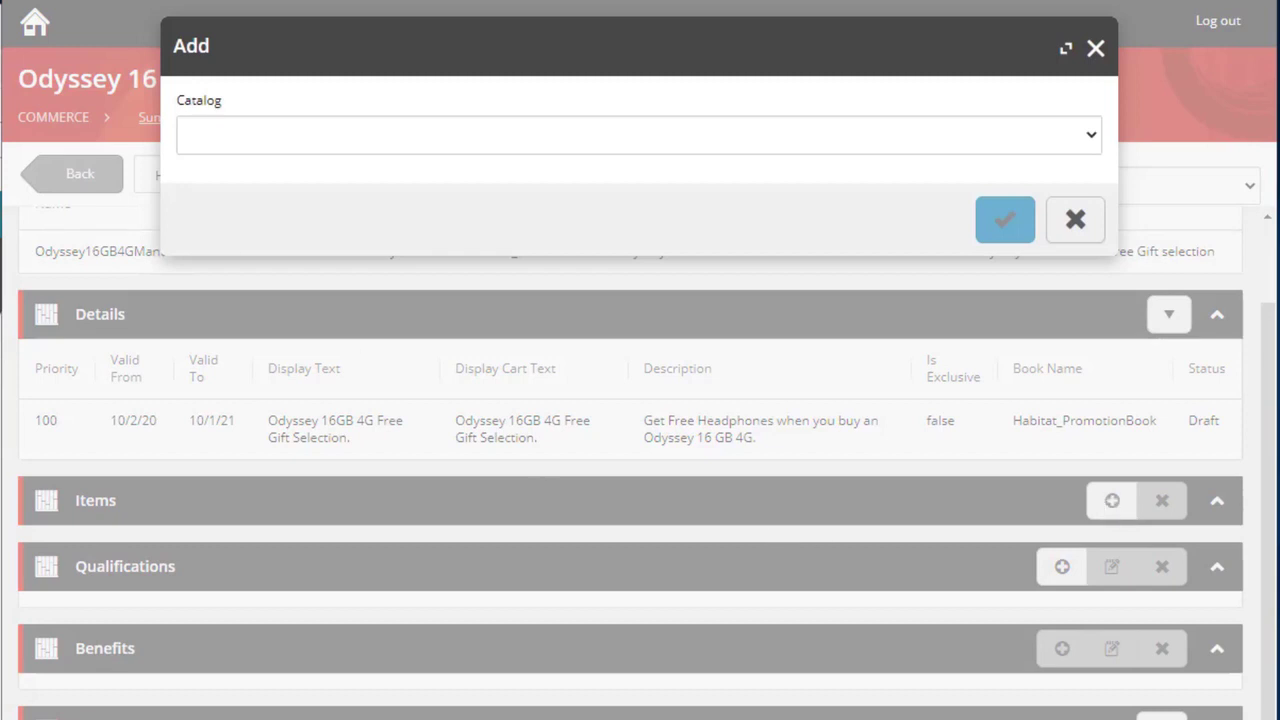
click(323, 148)
click(520, 166)
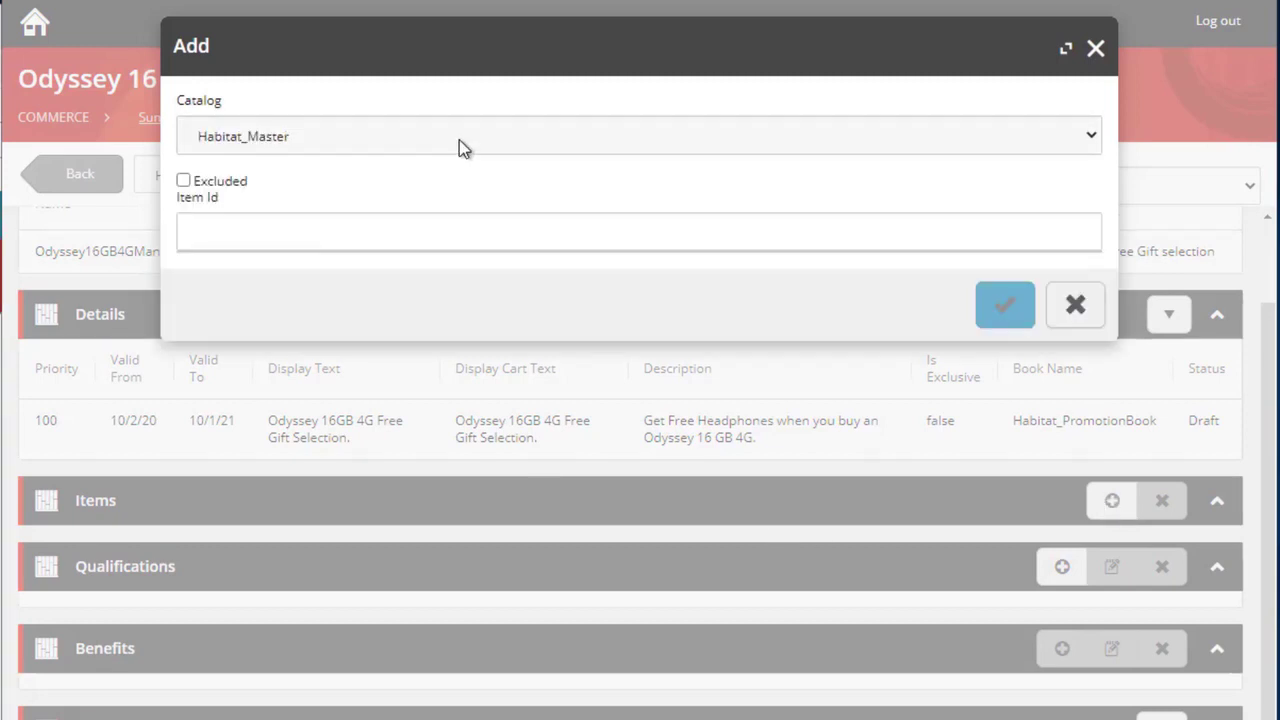
click(274, 235)
text(6042308)
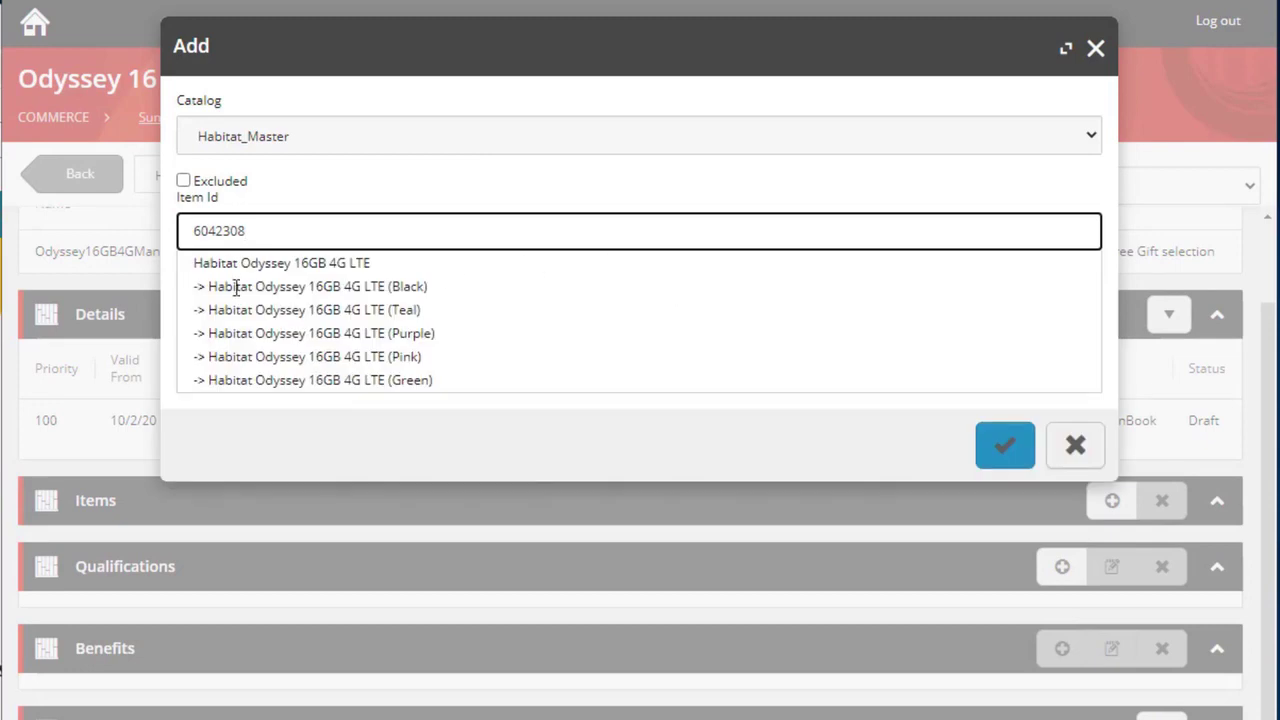
click(244, 263)
click(1008, 306)
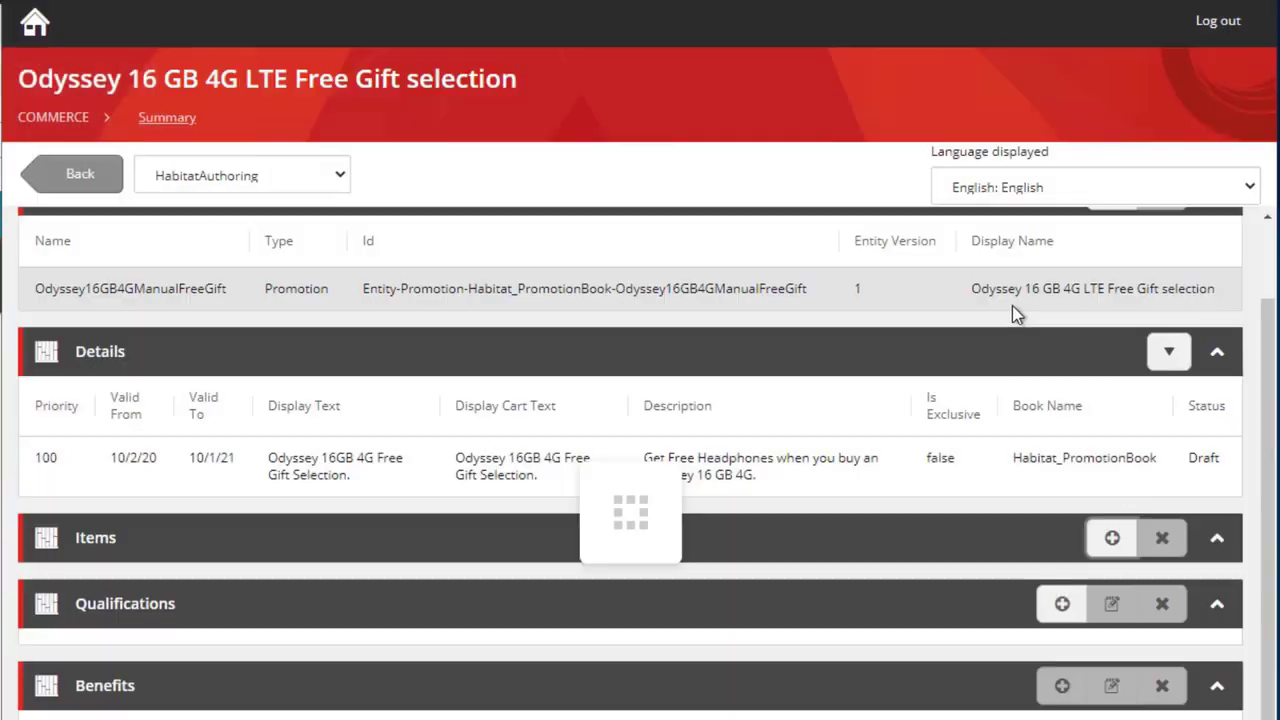
- Add a Get Free Gift benefit with maximum quantity 2 and Add to Cart Automatically left disabled
scroll(260, 570, down, 2)
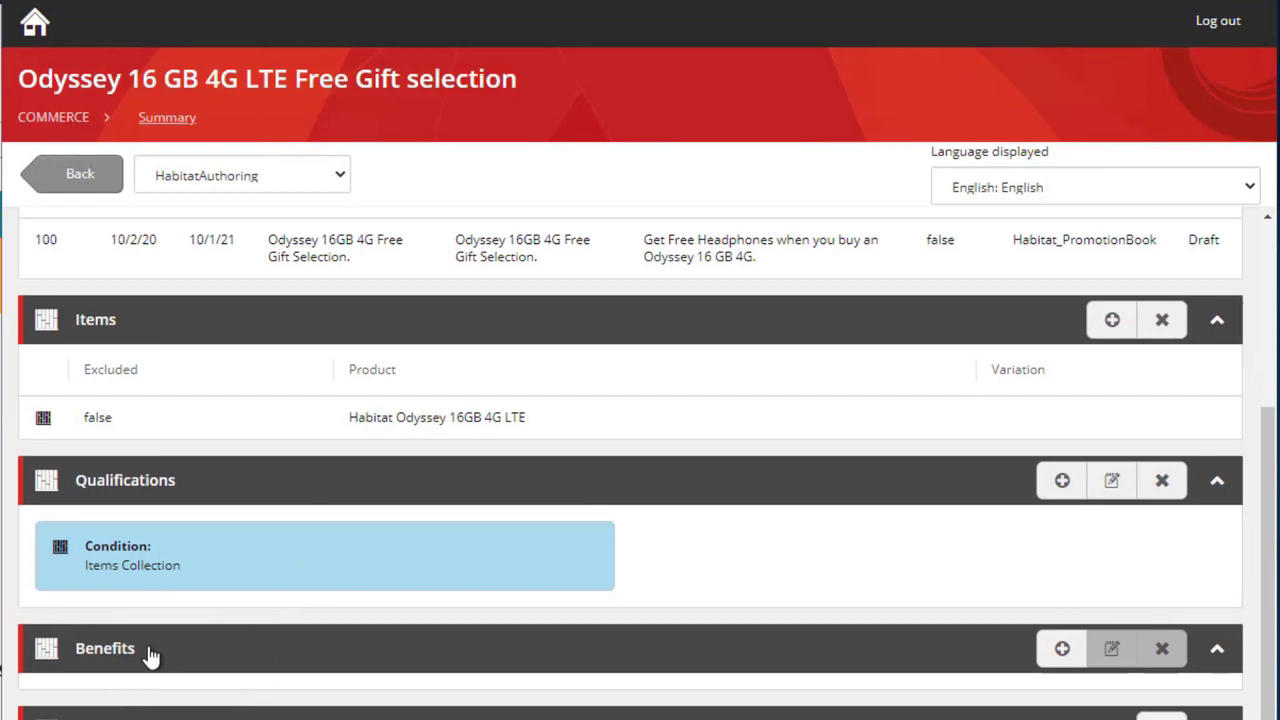
click(1062, 648)
click(291, 145)
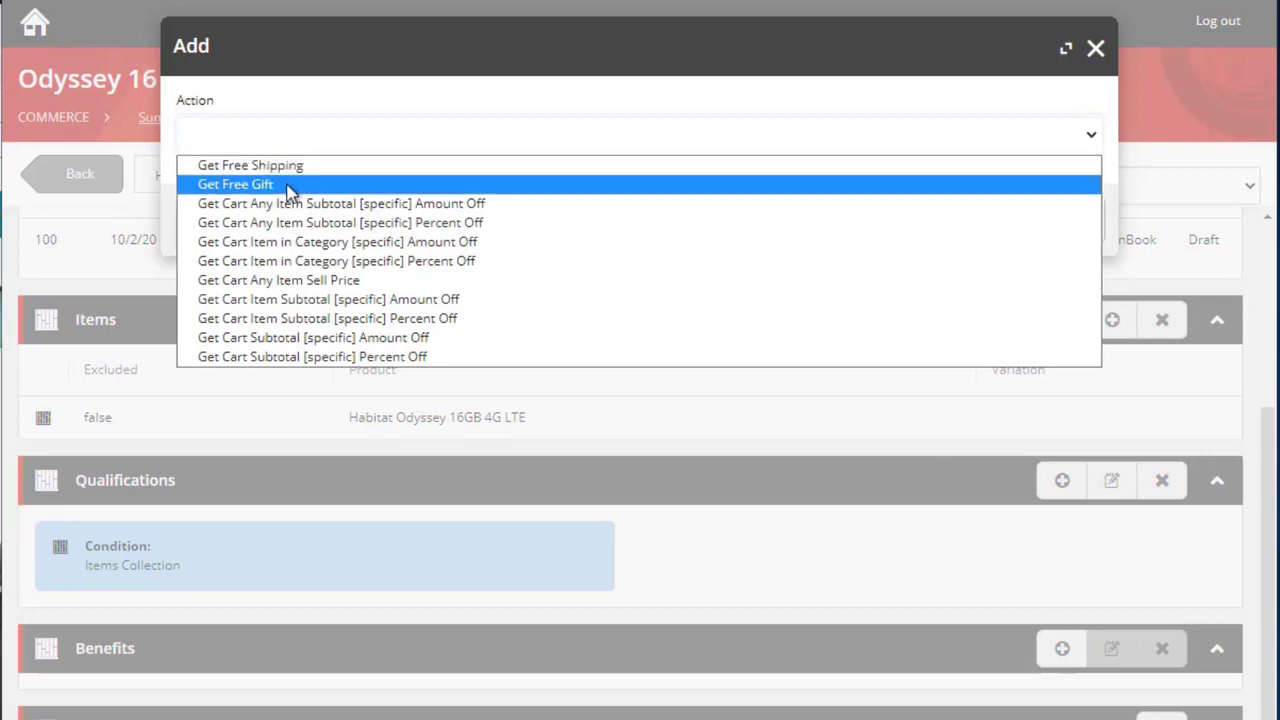
click(290, 184)
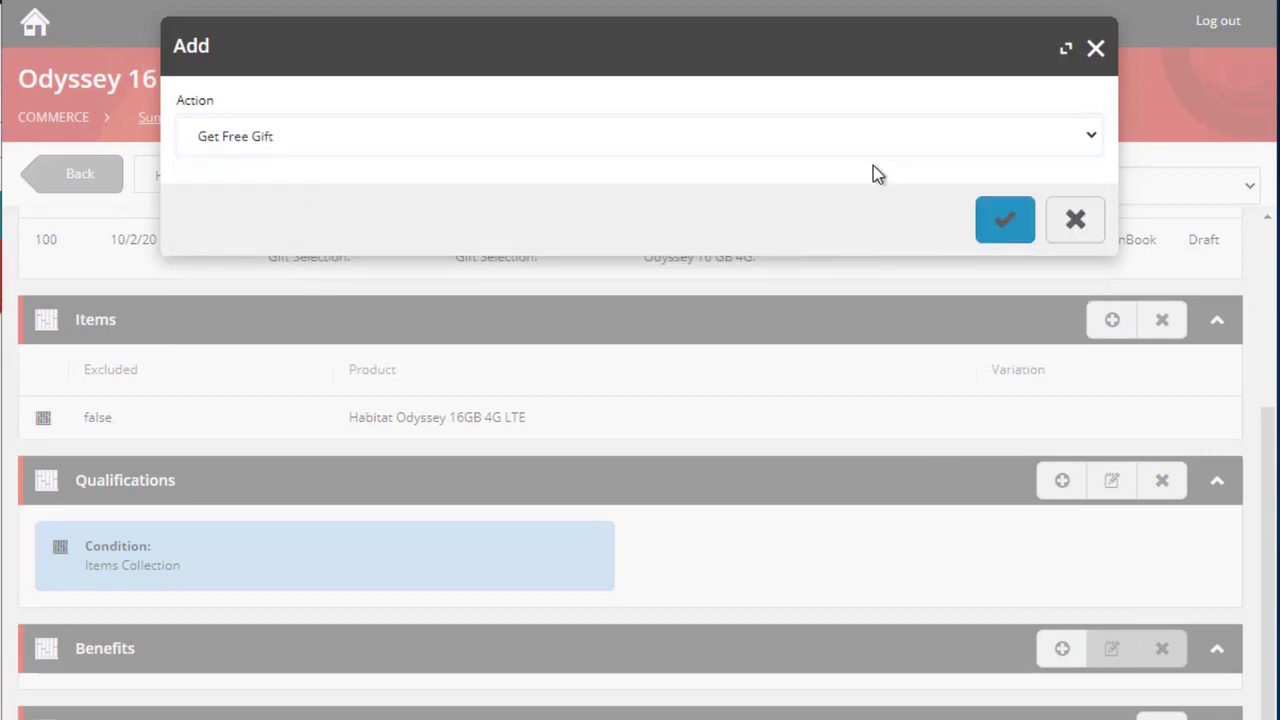
click(214, 207)
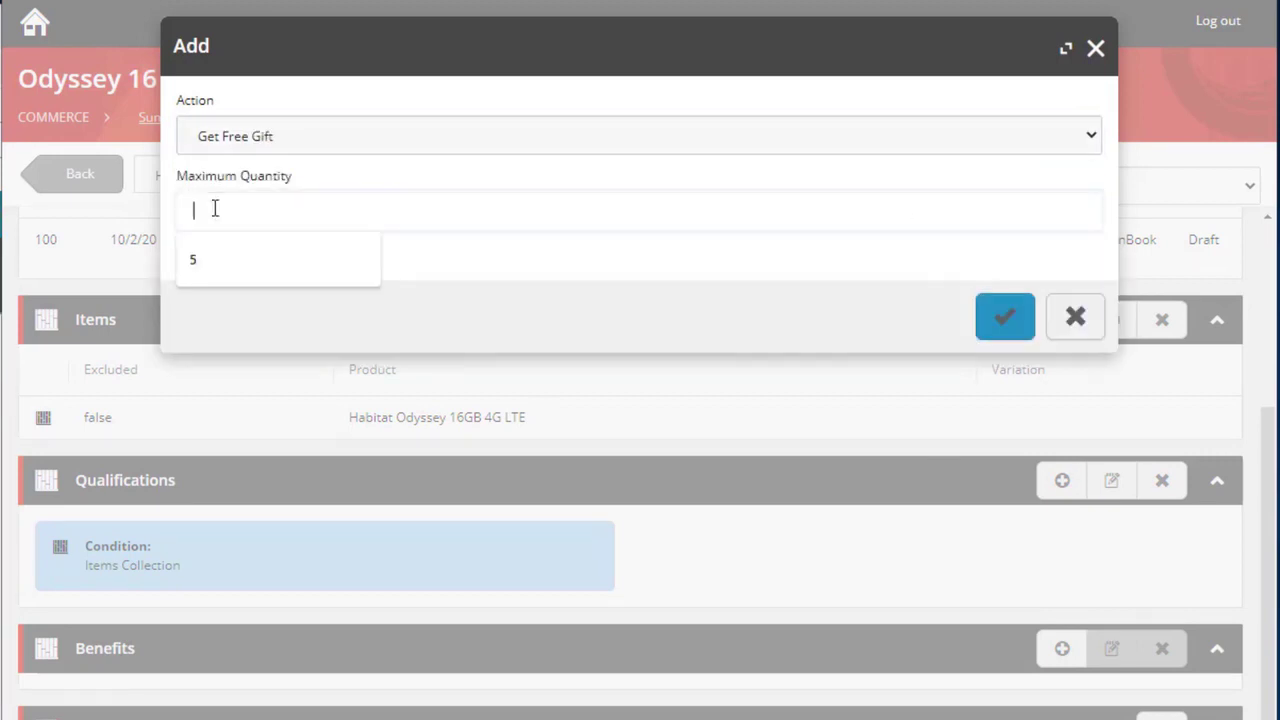
text(2)
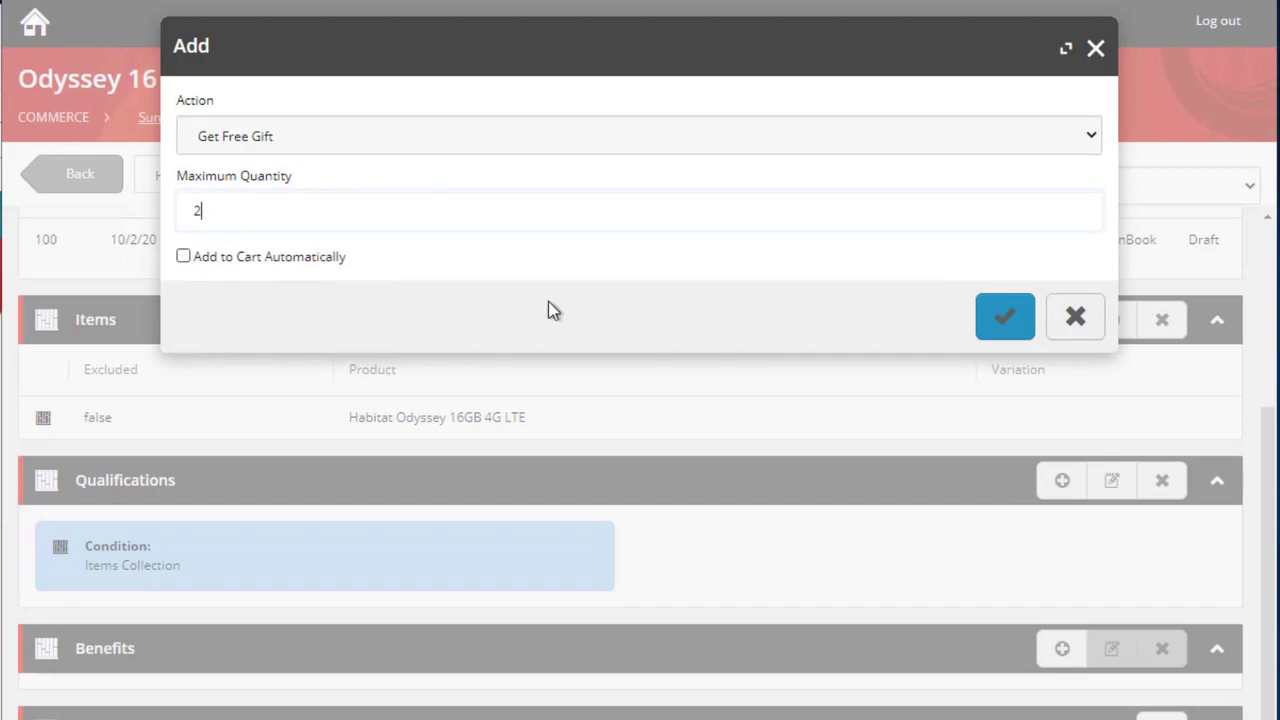
click(995, 320)
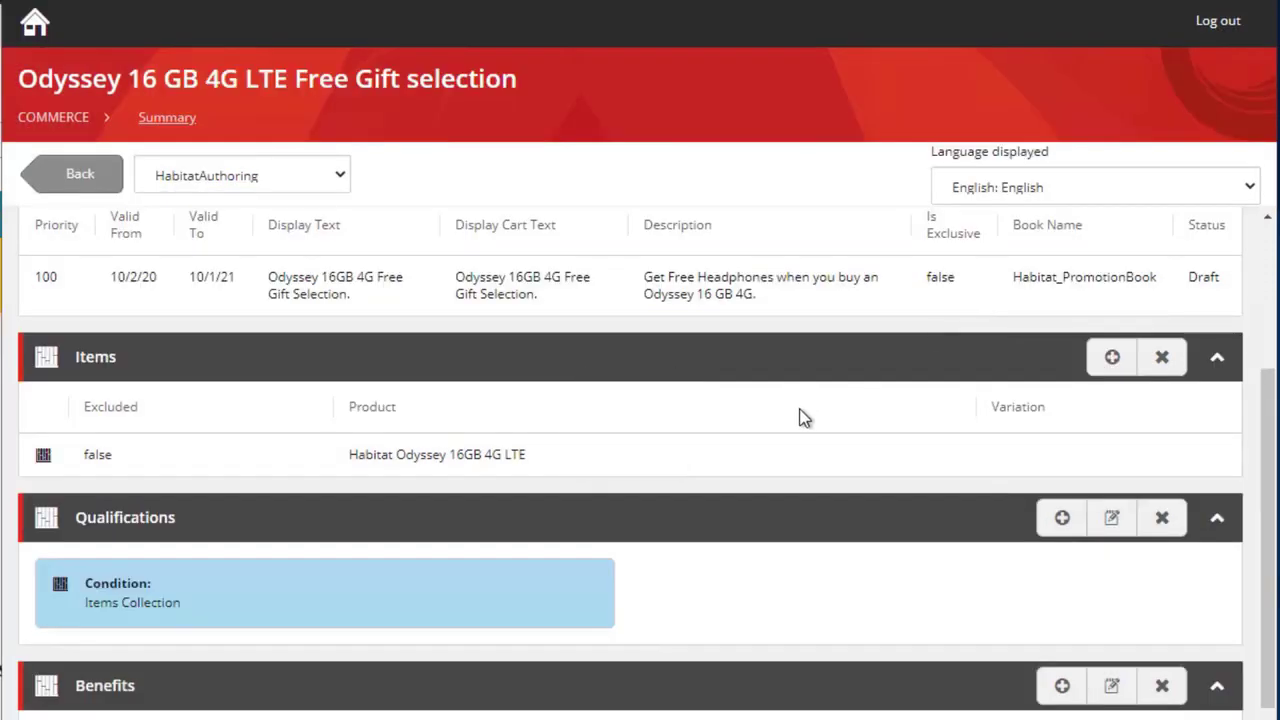
- Add the Kickbuds Standard Earbuds, item 6042063, from the Habitat_Master catalog as a free gift
scroll(797, 417, down, 3)
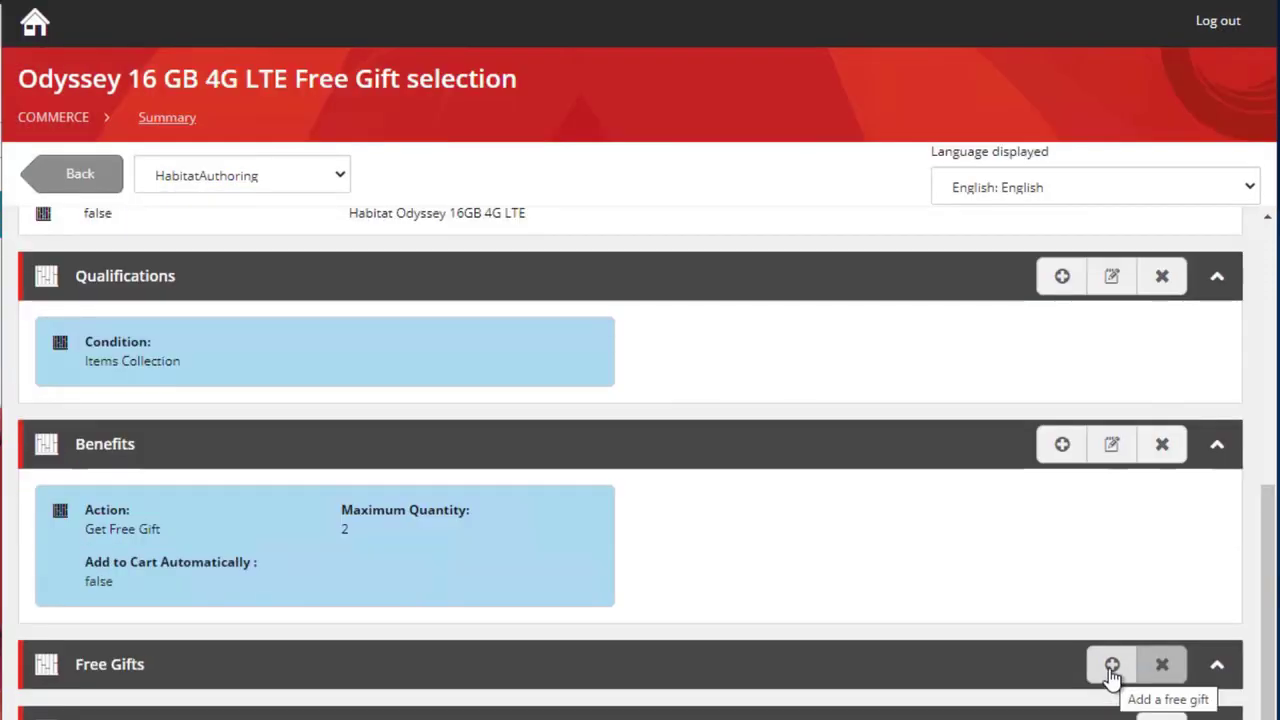
click(1112, 668)
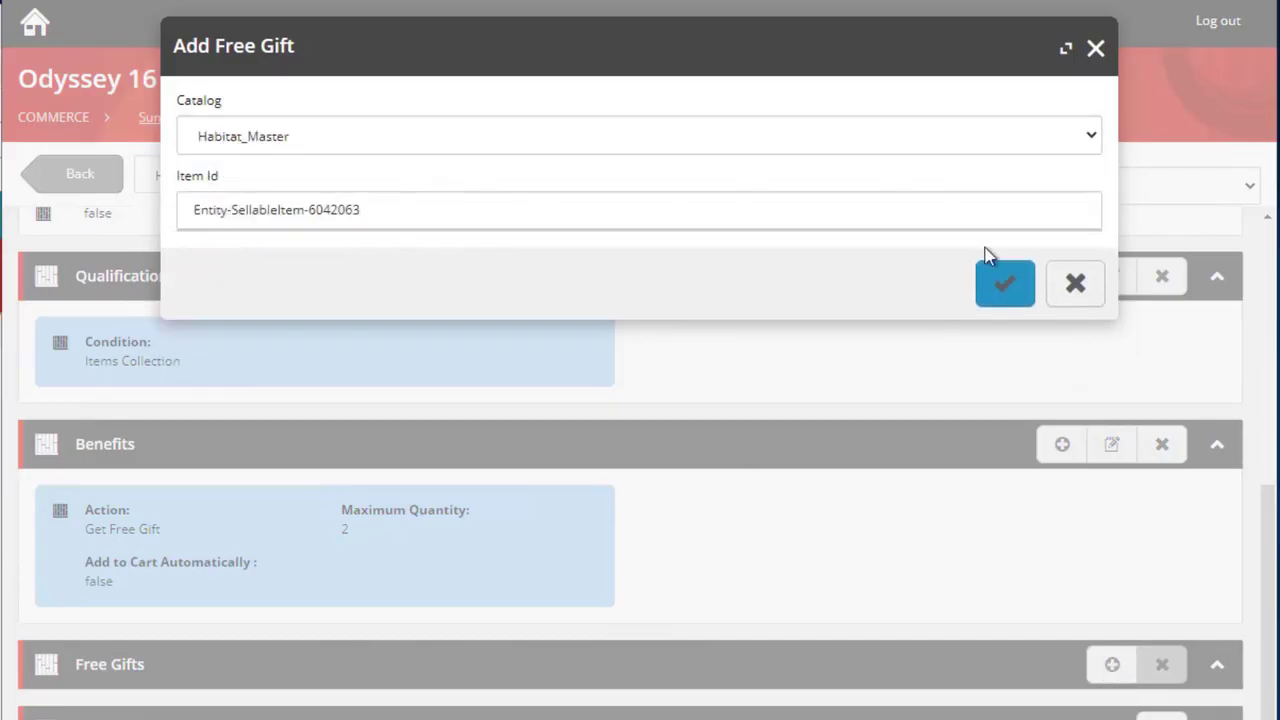
click(1005, 283)
- Add the Athletica SportClip Standard Earbuds variation, item 6042062, from the Habitat_Master catalog as a second free gift
scroll(1140, 592, down, 2)
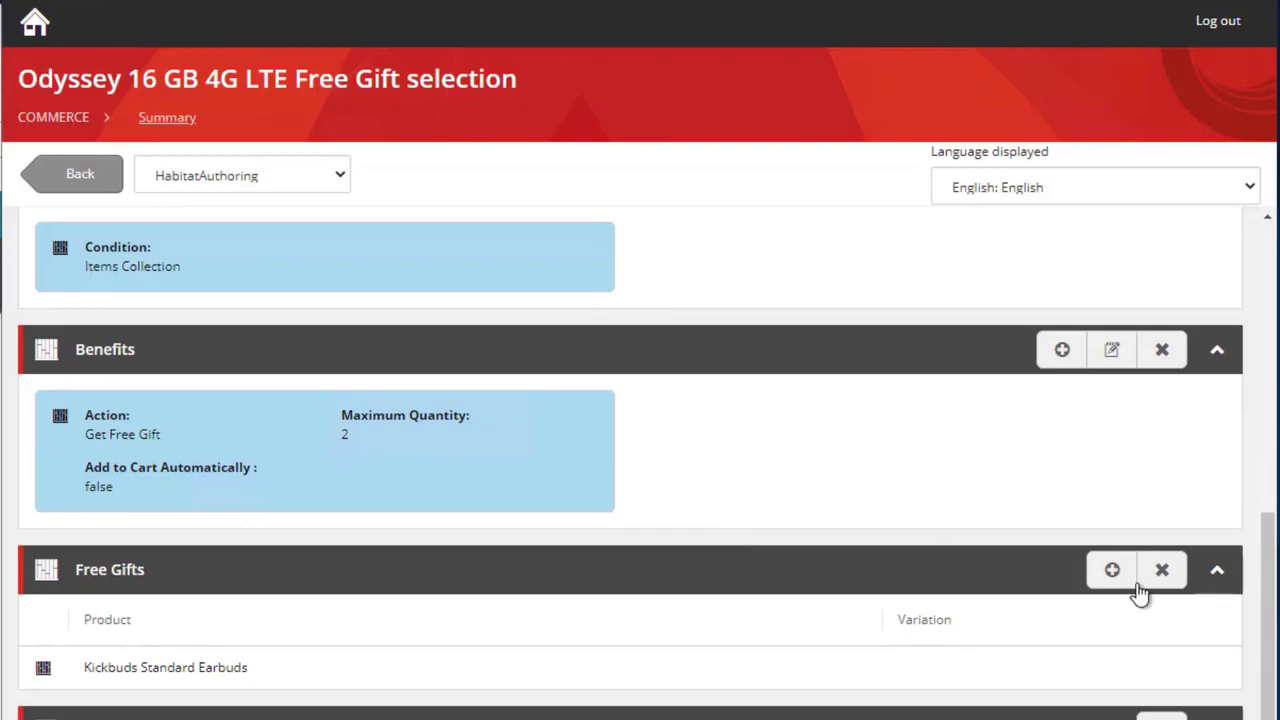
click(1130, 580)
click(251, 210)
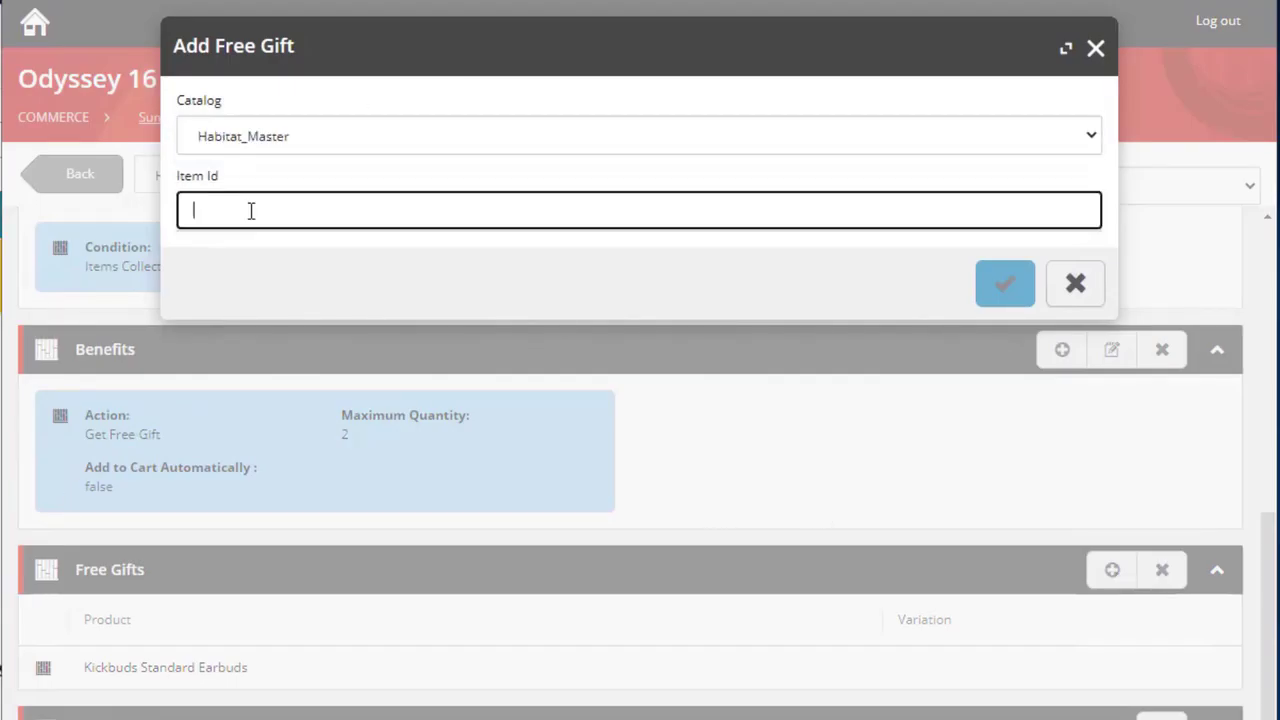
text(6042062)
click(252, 243)
click(1000, 280)
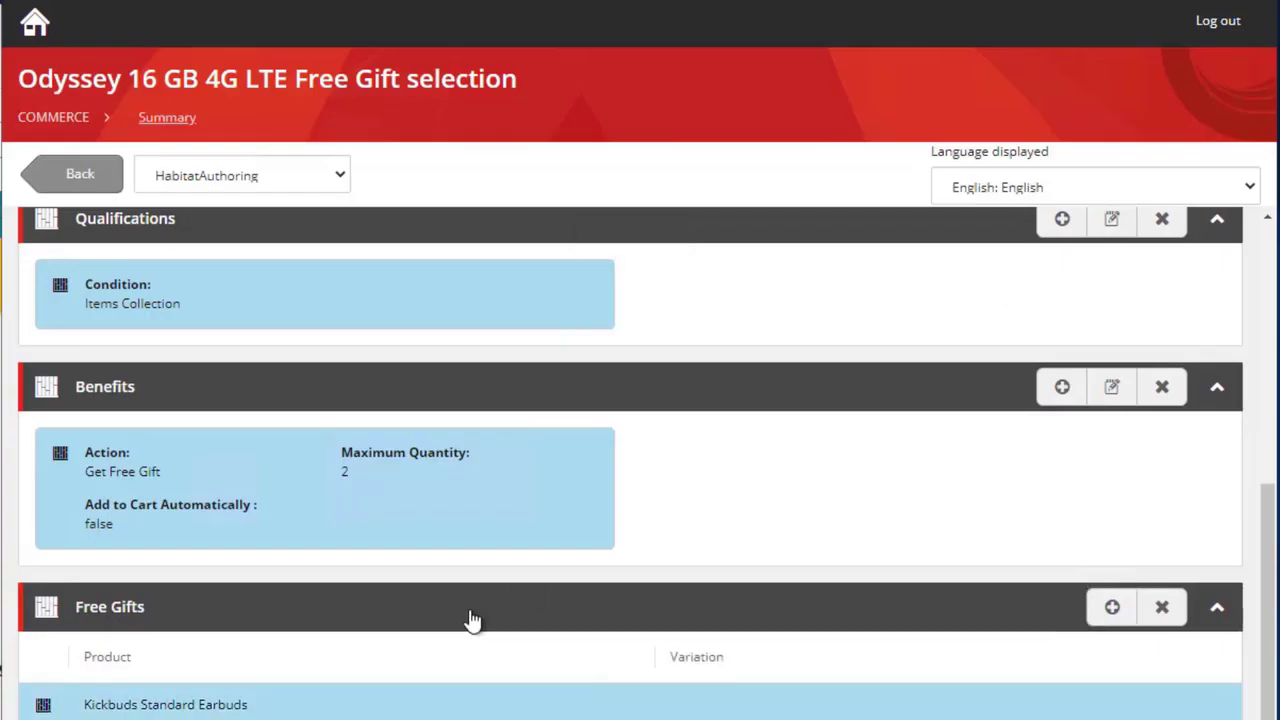
- Add the Kid's Furry Friends Monkey Ear Headphones variation, item 6042069, from the Habitat_Master catalog as a third free gift
click(1112, 607)
click(237, 203)
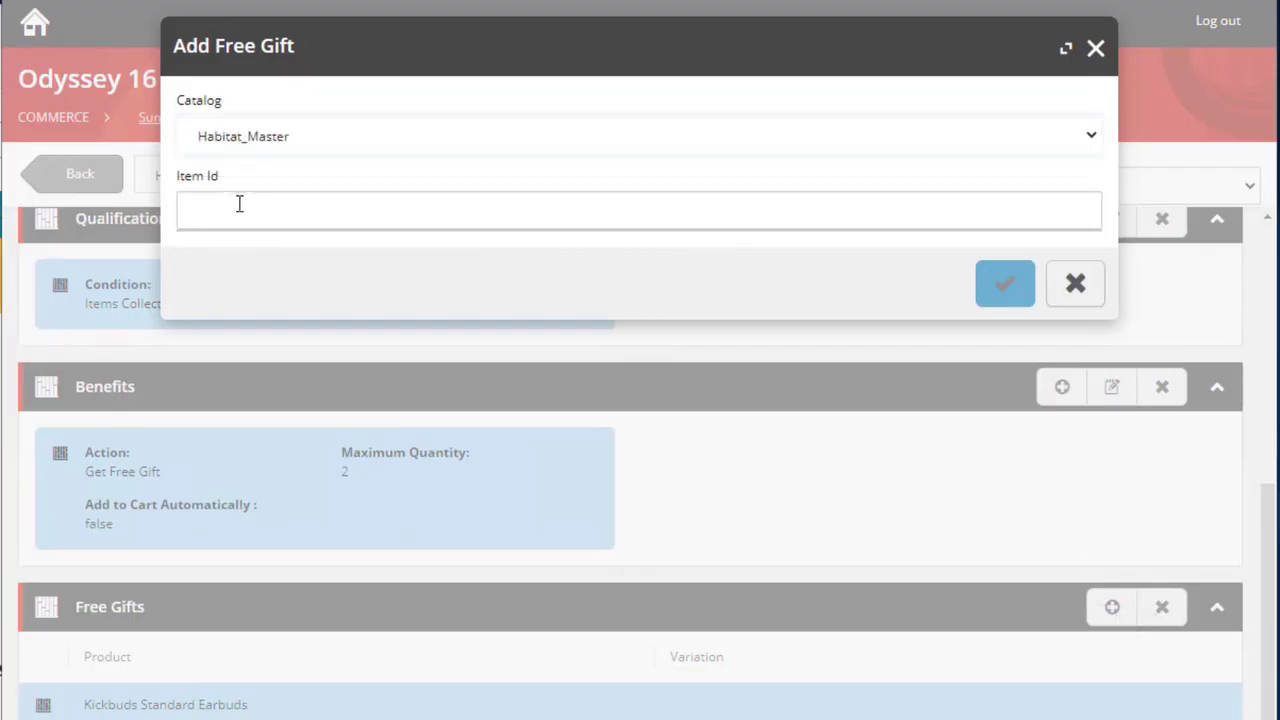
text(6042069)
click(1003, 280)
scroll(987, 500, down, 2)
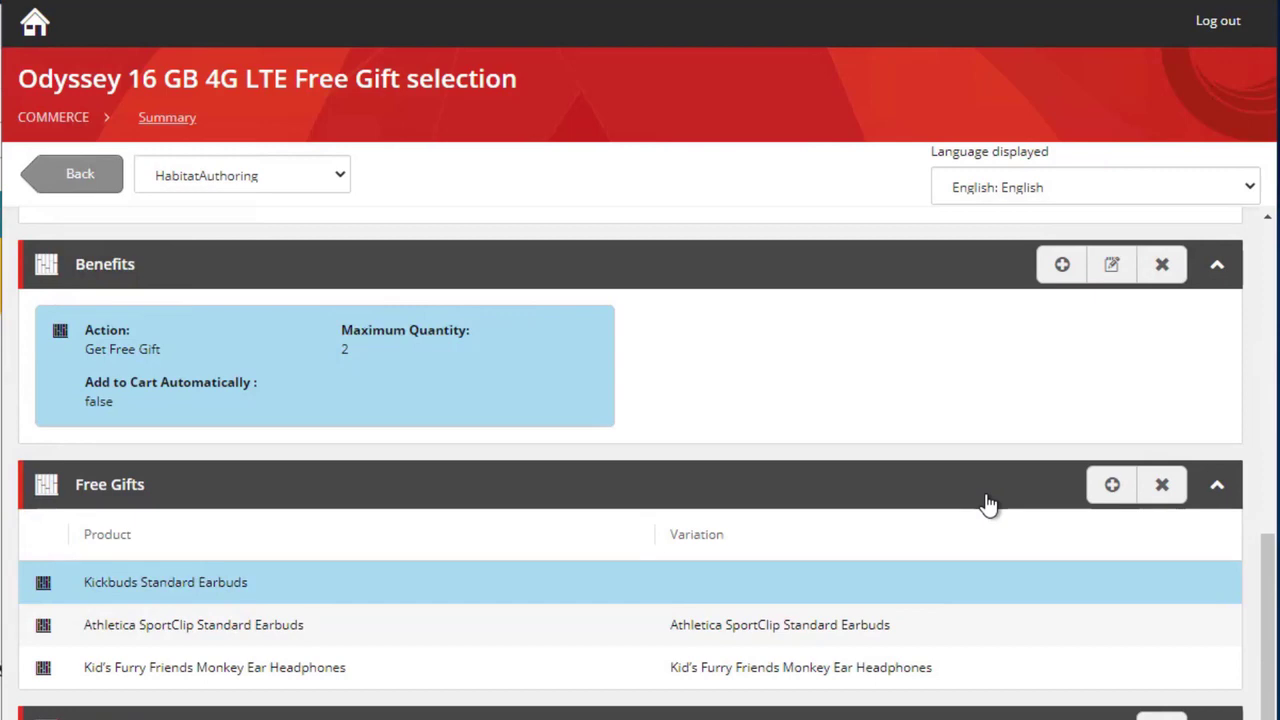
- Request approval for the Odyssey 16 GB 4G LTE Free Gift selection promotion, leaving the comment empty
scroll(987, 503, up, 5)
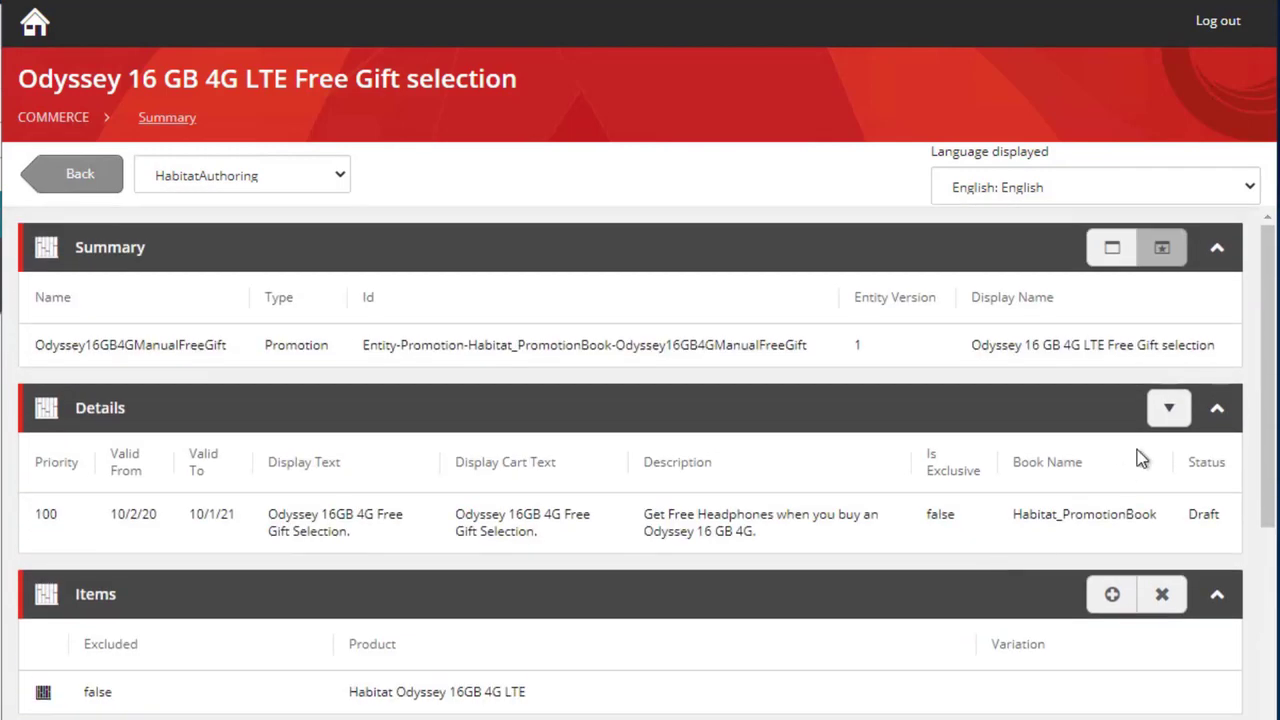
click(1168, 410)
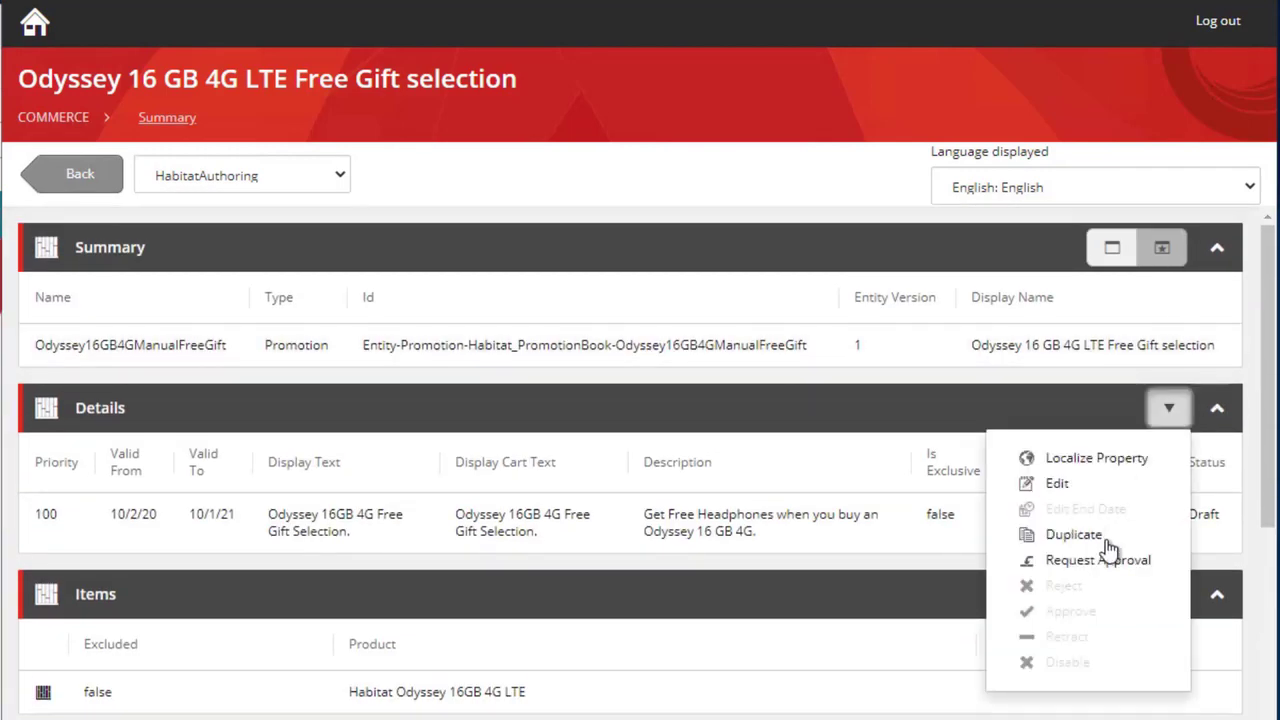
click(1077, 565)
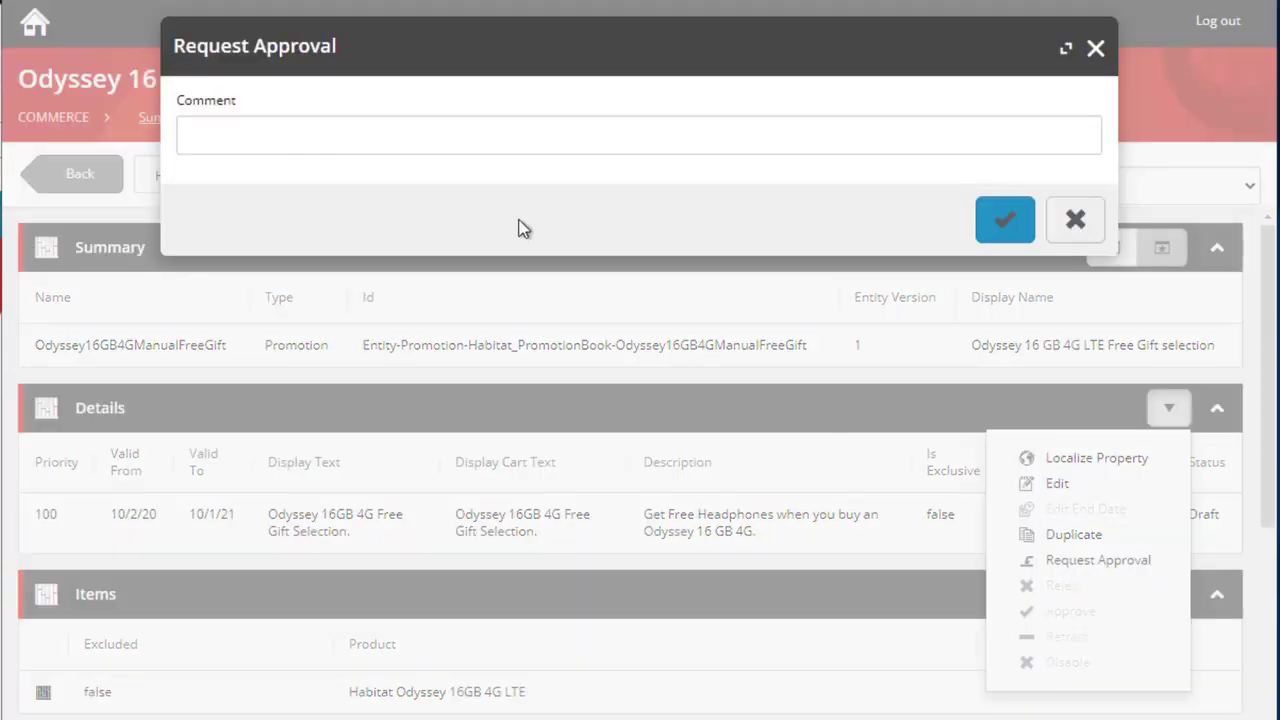
click(584, 147)
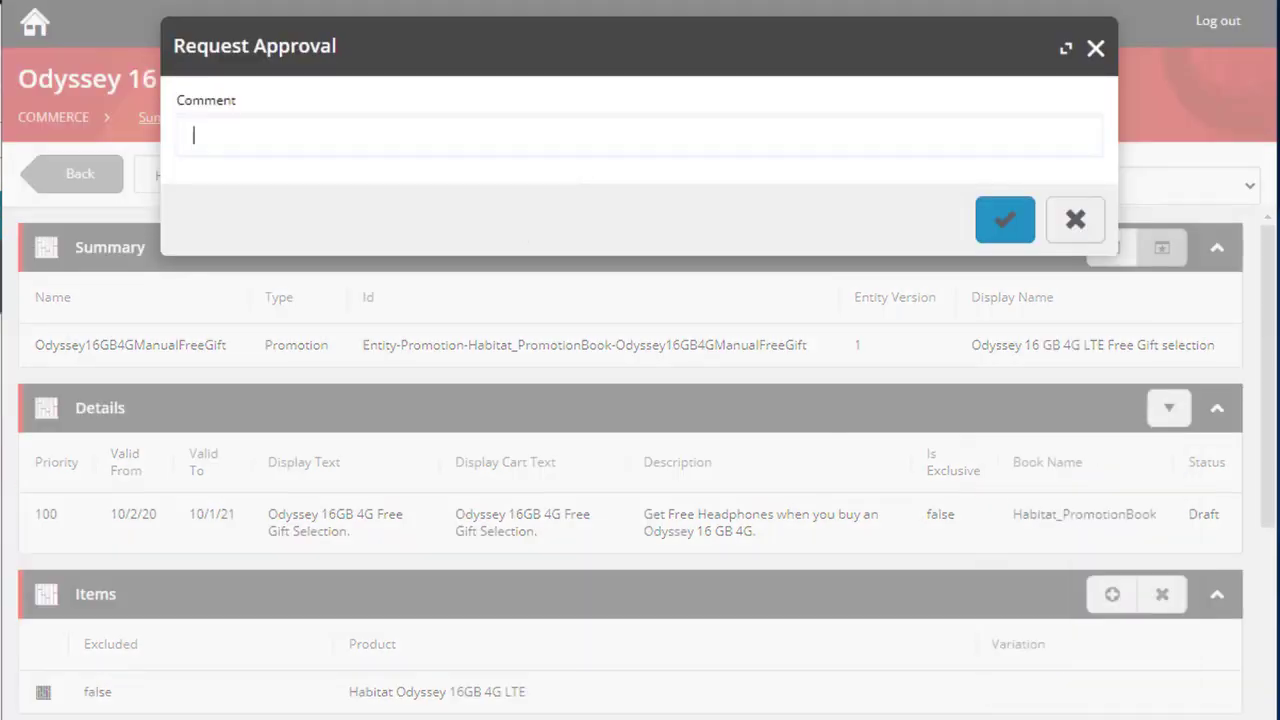
click(1011, 234)
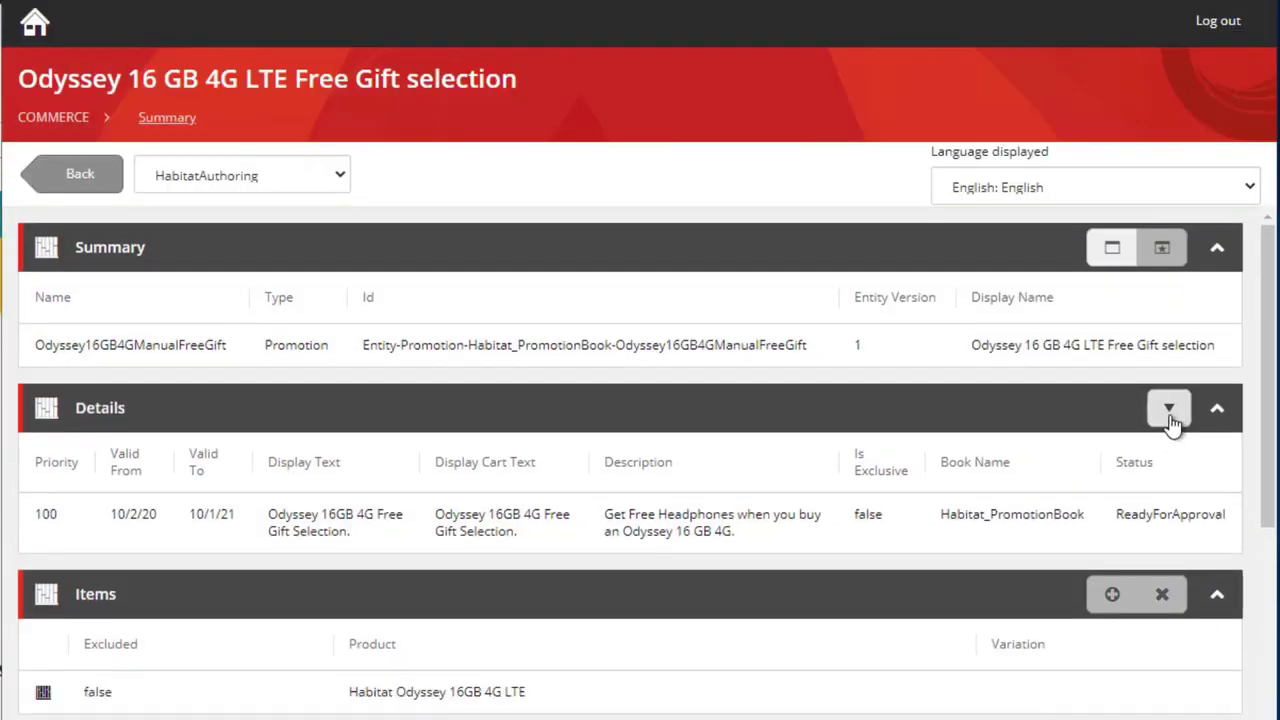
- Approve the Odyssey 16 GB 4G LTE Free Gift selection promotion without a comment
click(1169, 414)
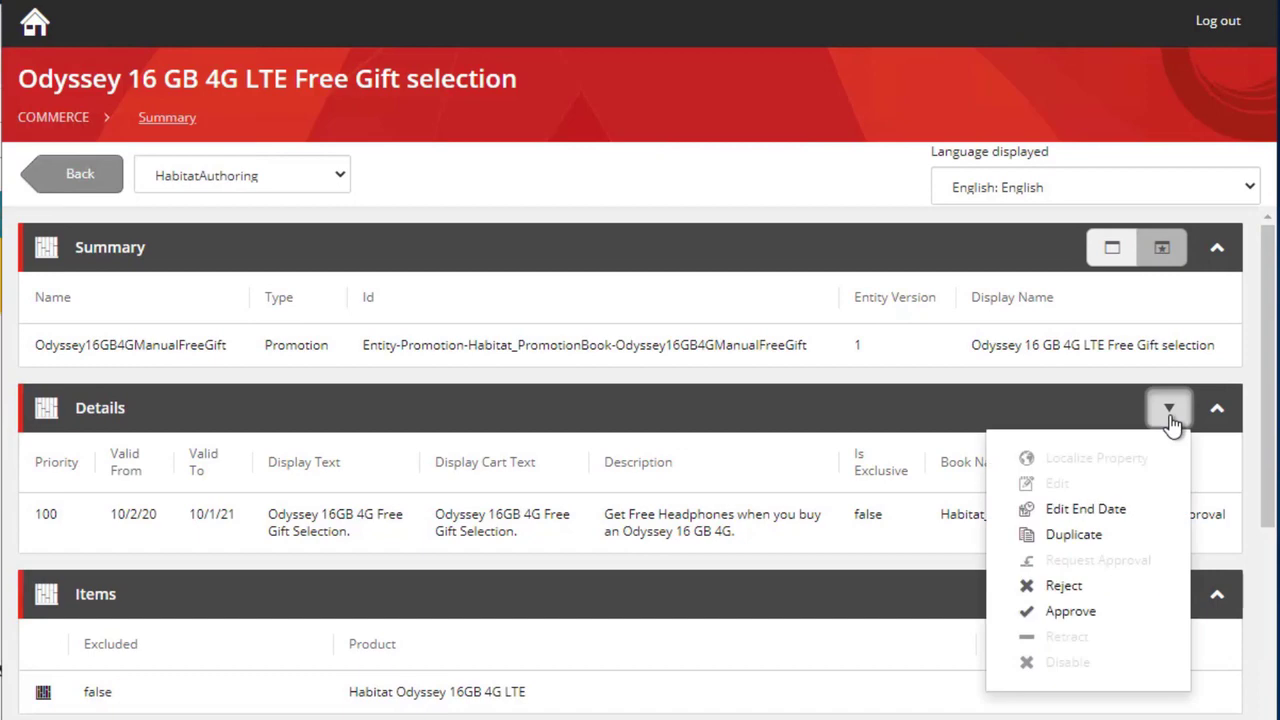
click(1085, 615)
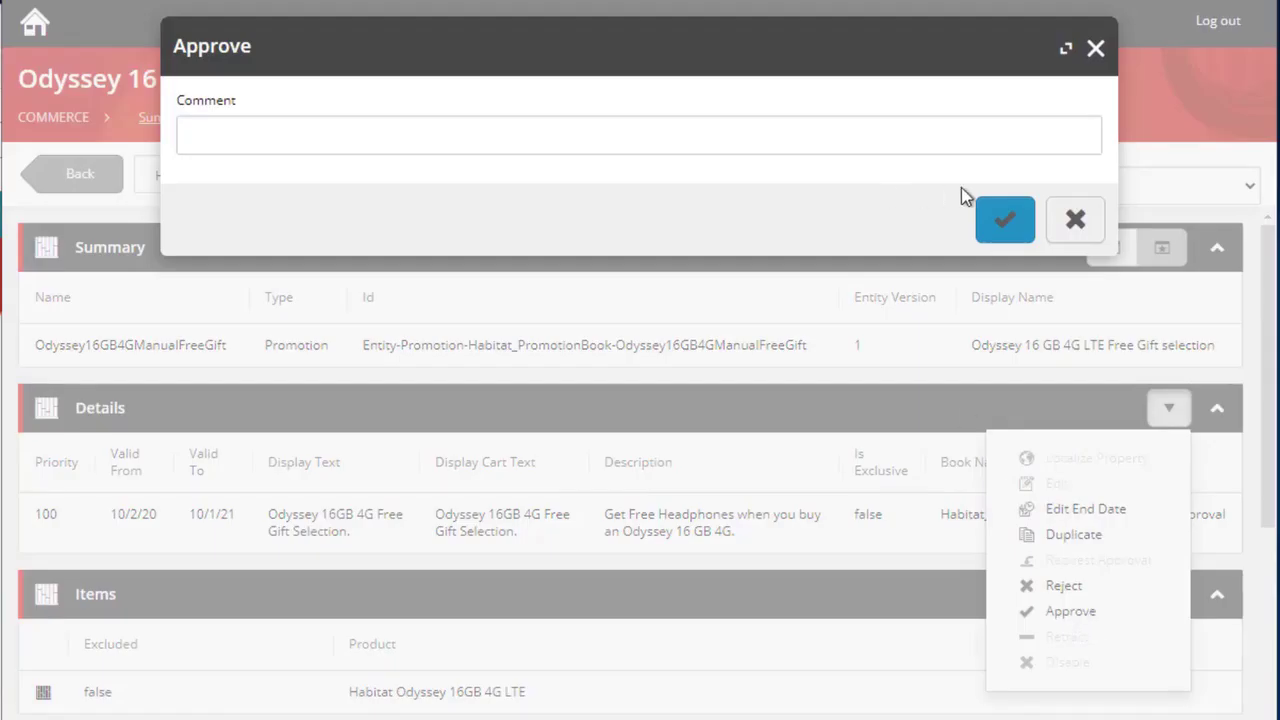
click(1007, 222)
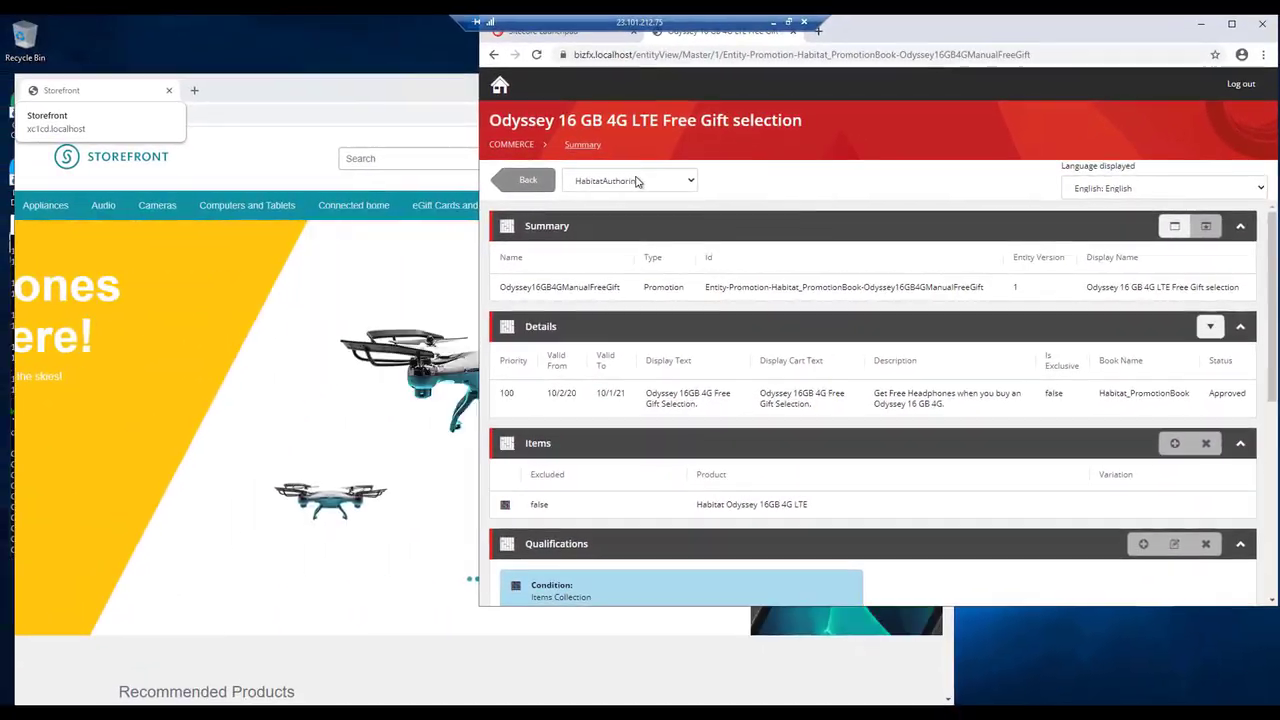
- Switch to the Storefront site and open the Habitat Odyssey 16GB 4G LTE details from the Smartphones category under Phones
click(266, 180)
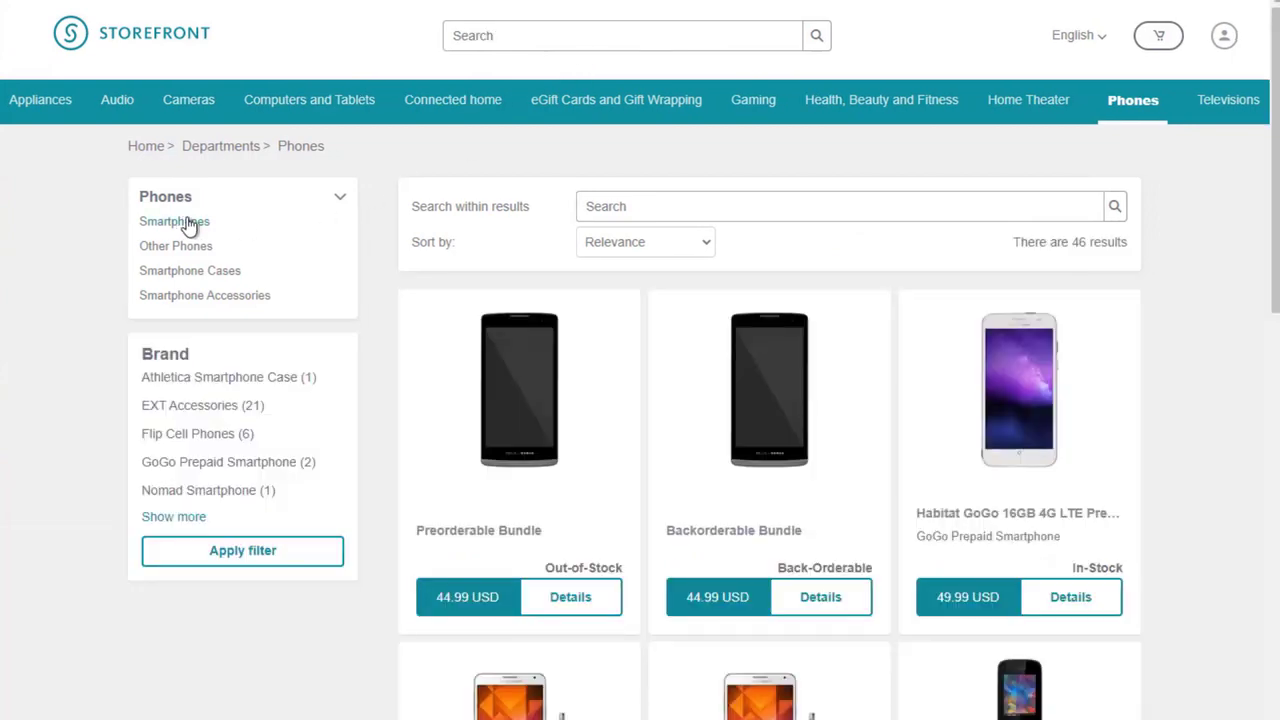
click(178, 220)
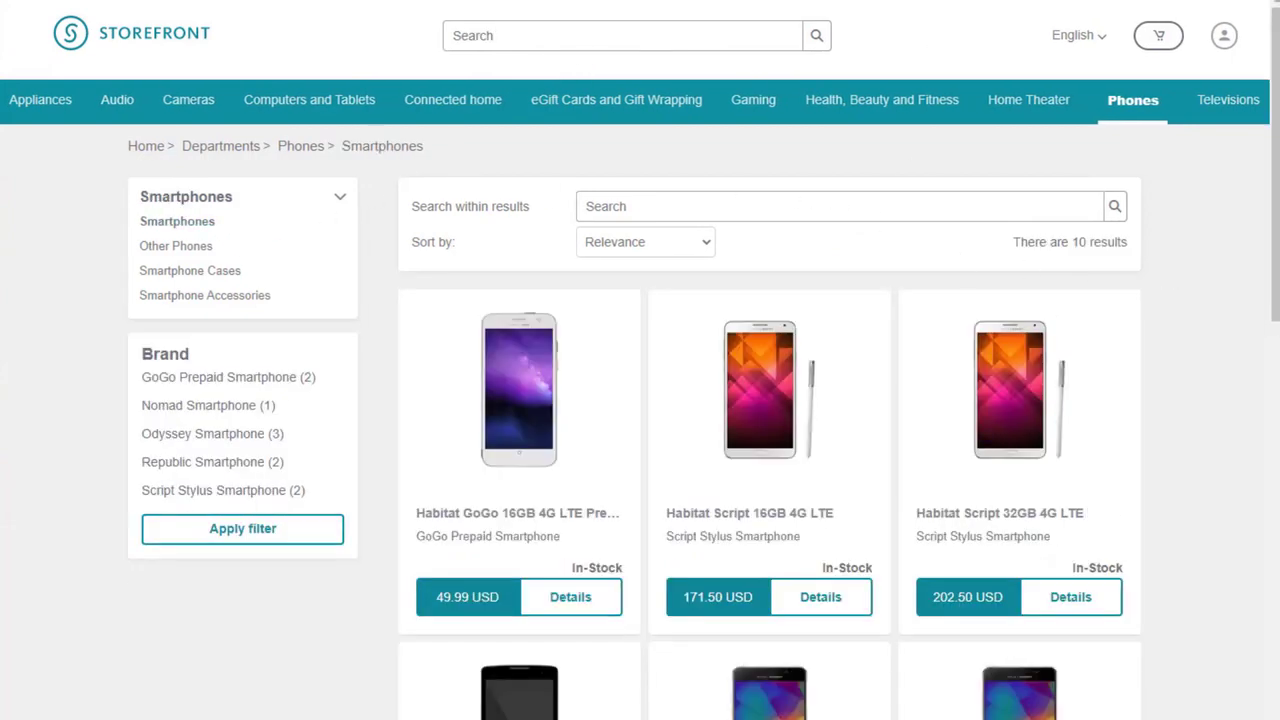
scroll(1240, 312, down, 6)
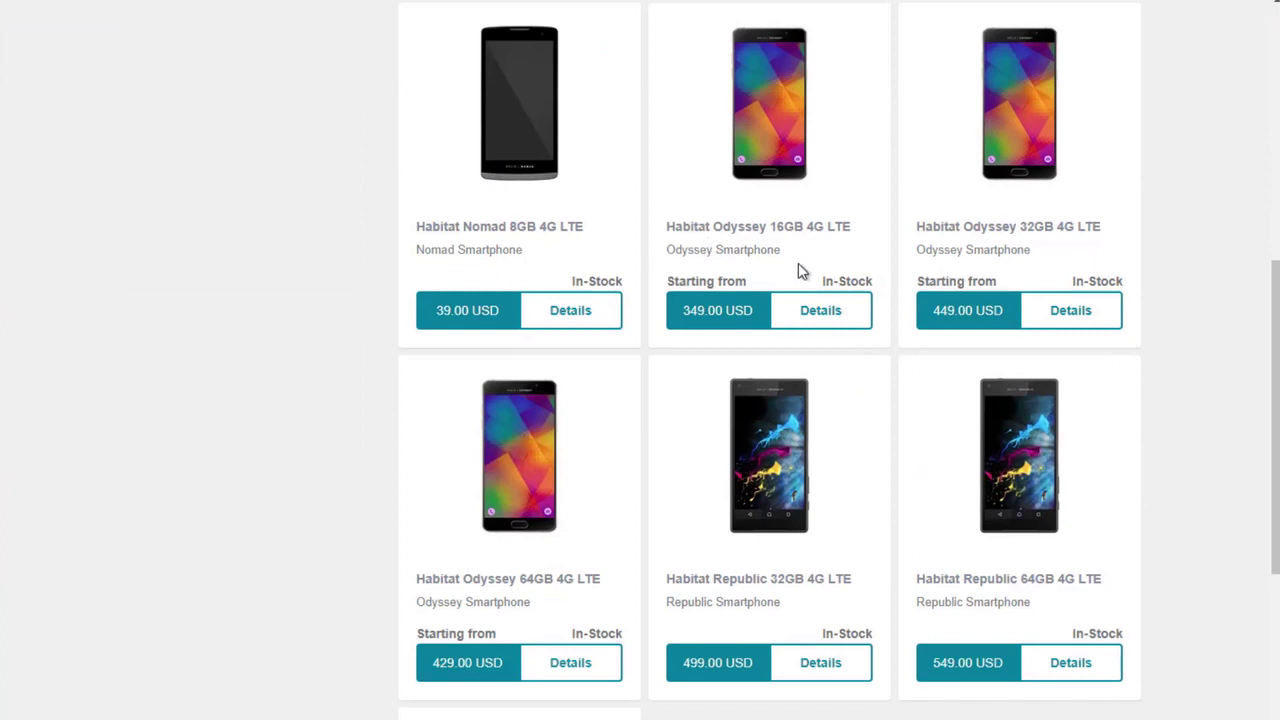
click(832, 318)
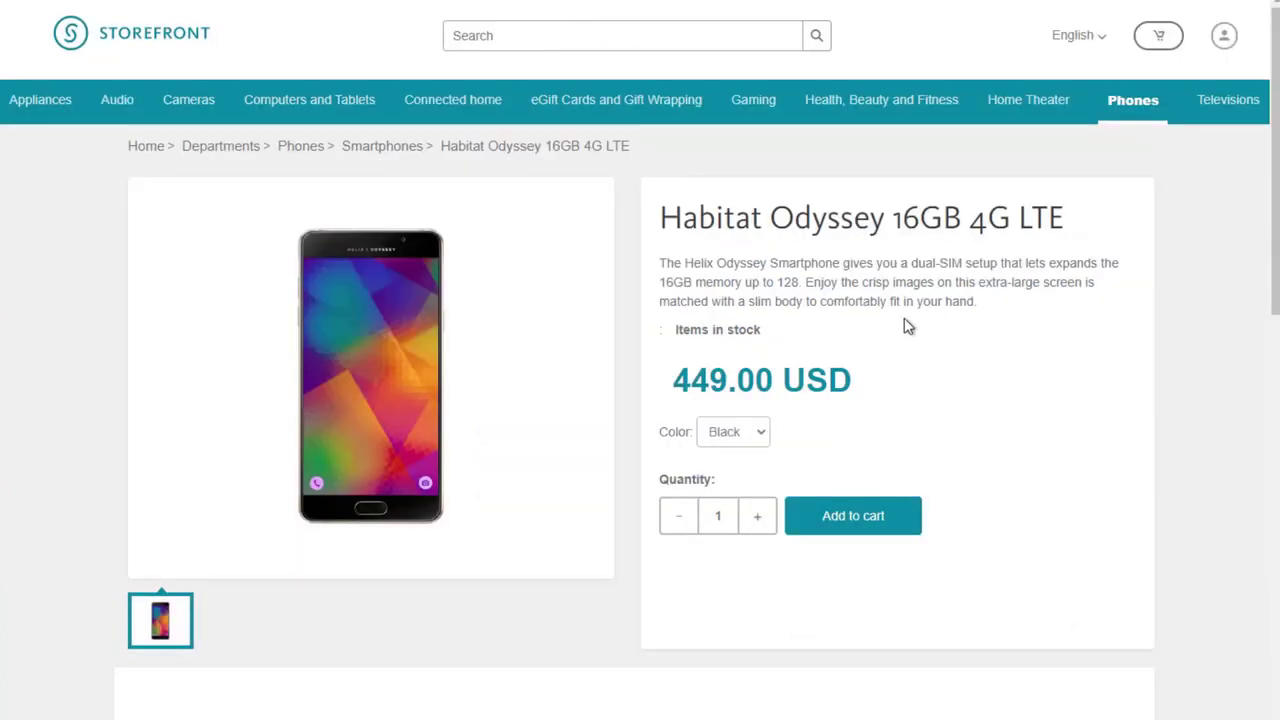
- Add one black Habitat Odyssey 16GB 4G LTE to the cart and preview the cart contents
scroll(862, 520, down, 4)
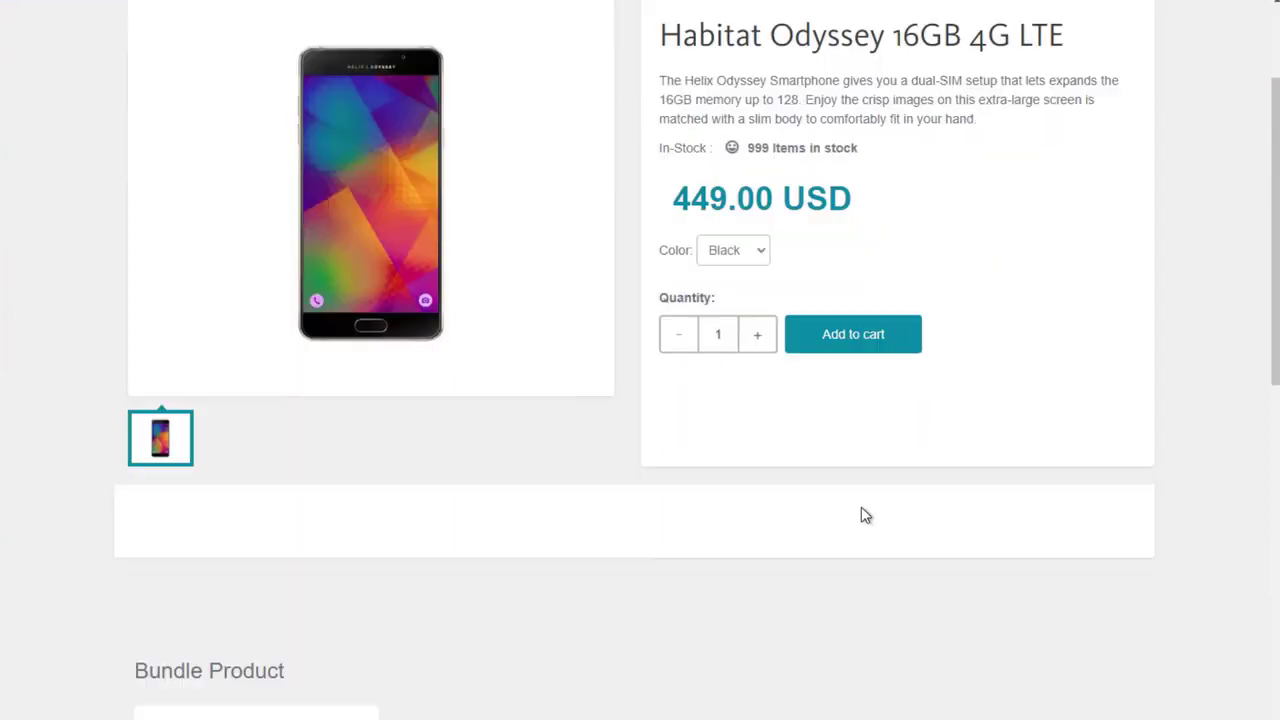
scroll(866, 514, up, 1)
scroll(866, 514, up, 1)
click(847, 341)
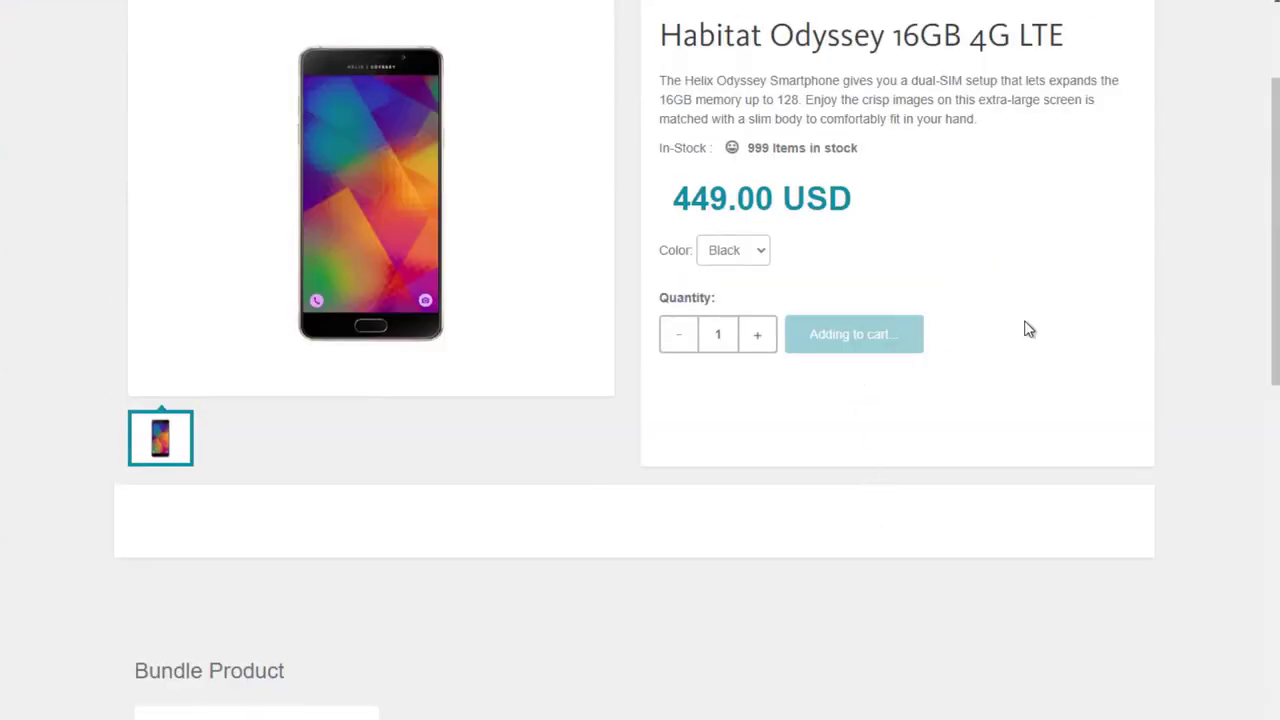
scroll(1032, 330, up, 2)
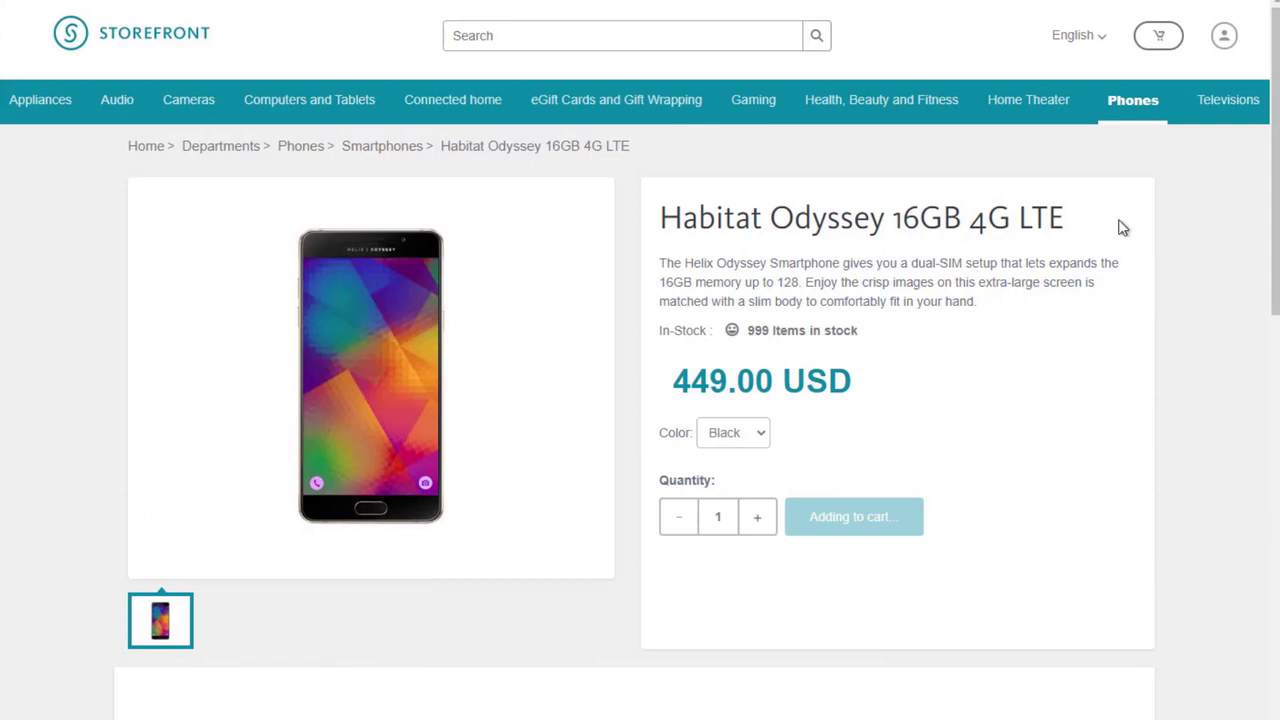
mouse_move(1163, 45)
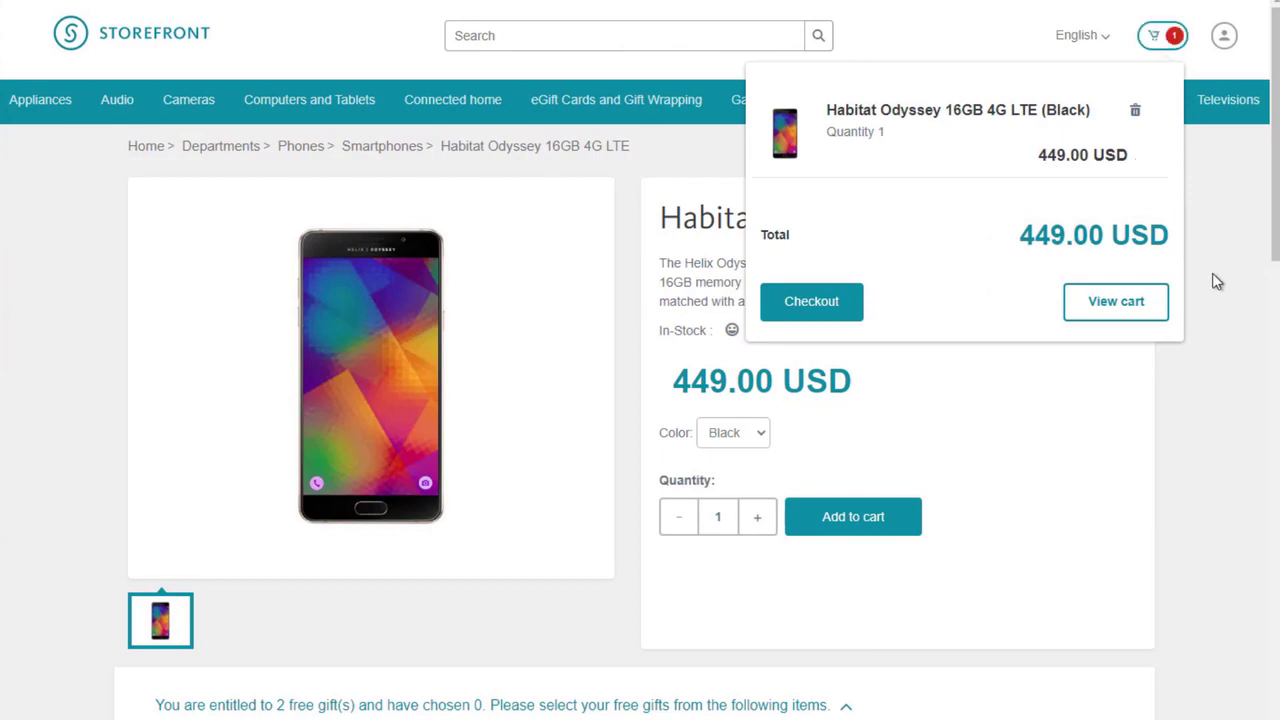
- Claim the Kickbuds Standard Earbuds and the Athletica SportClip Standard Earbuds one after the other as free gifts on the product page
scroll(1215, 356, down, 5)
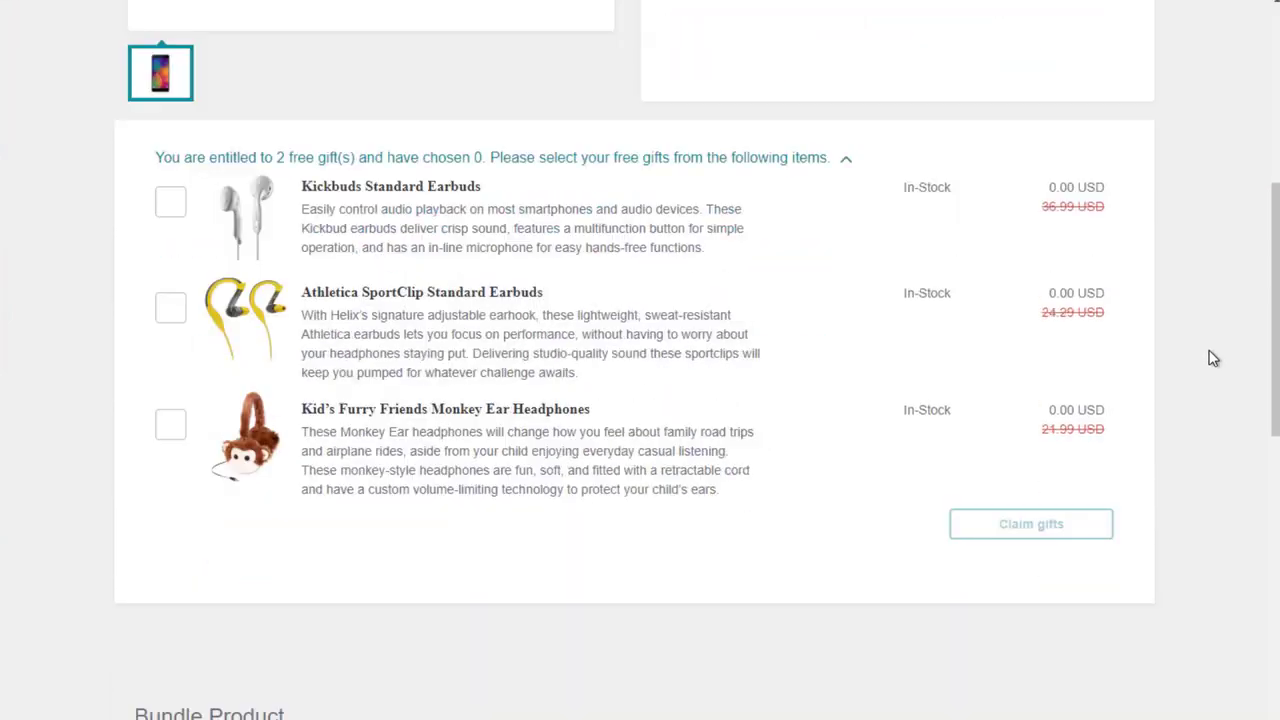
scroll(1213, 358, up, 1)
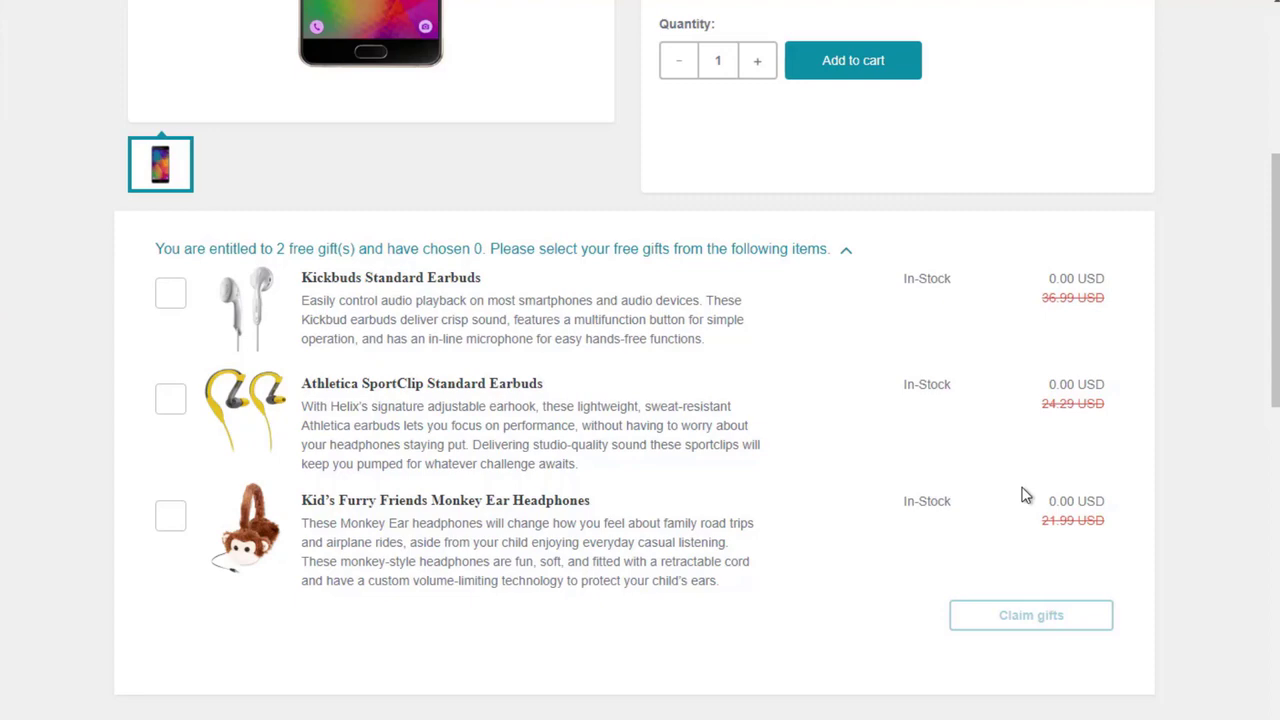
scroll(1234, 150, up, 1)
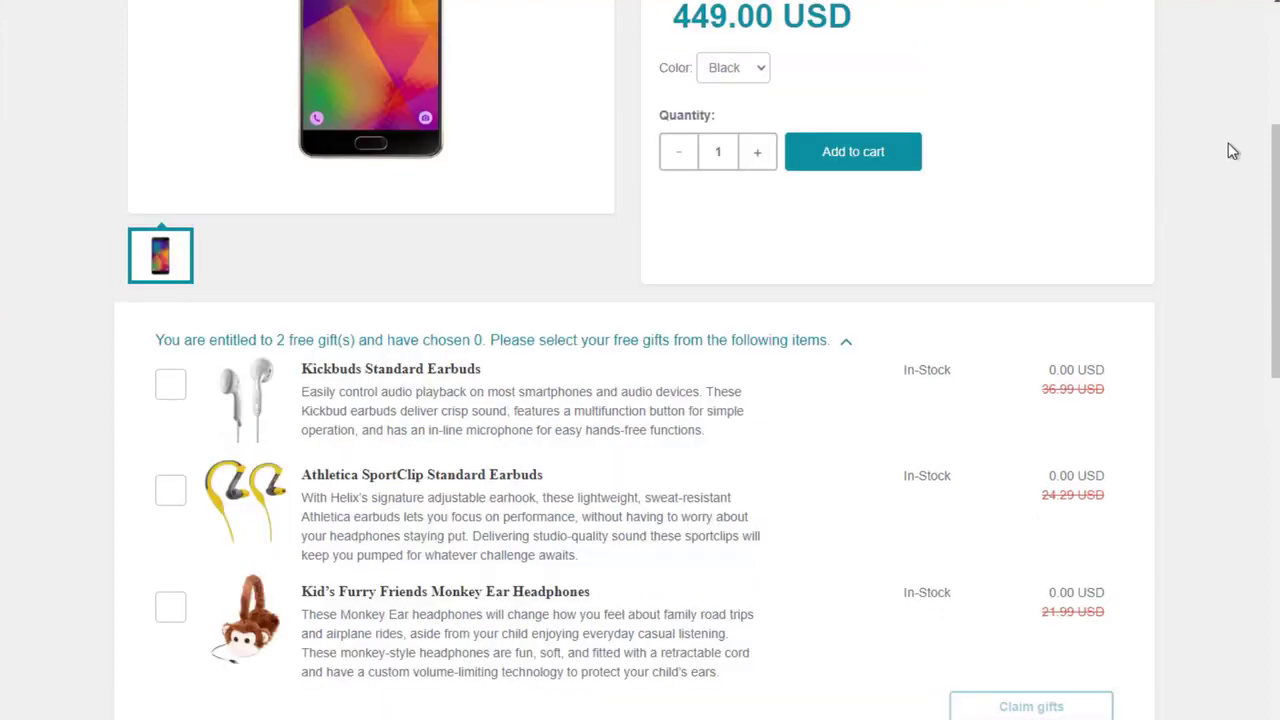
scroll(1213, 192, down, 2)
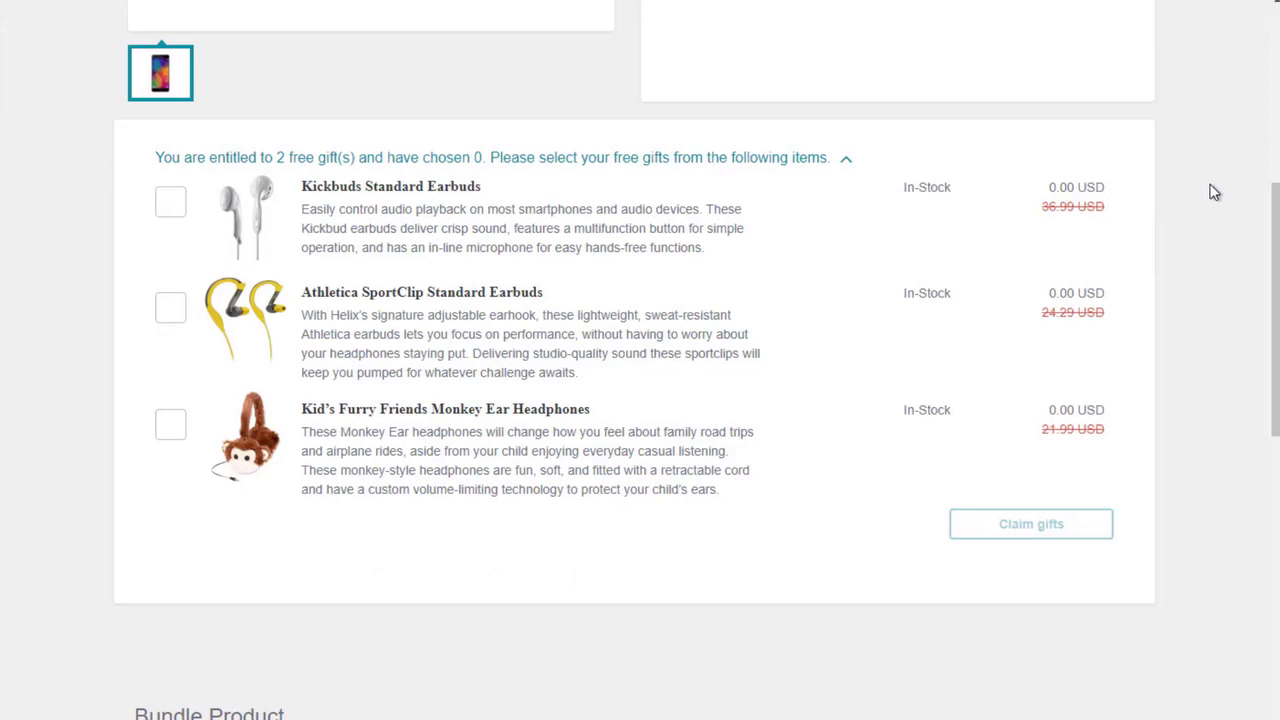
click(169, 205)
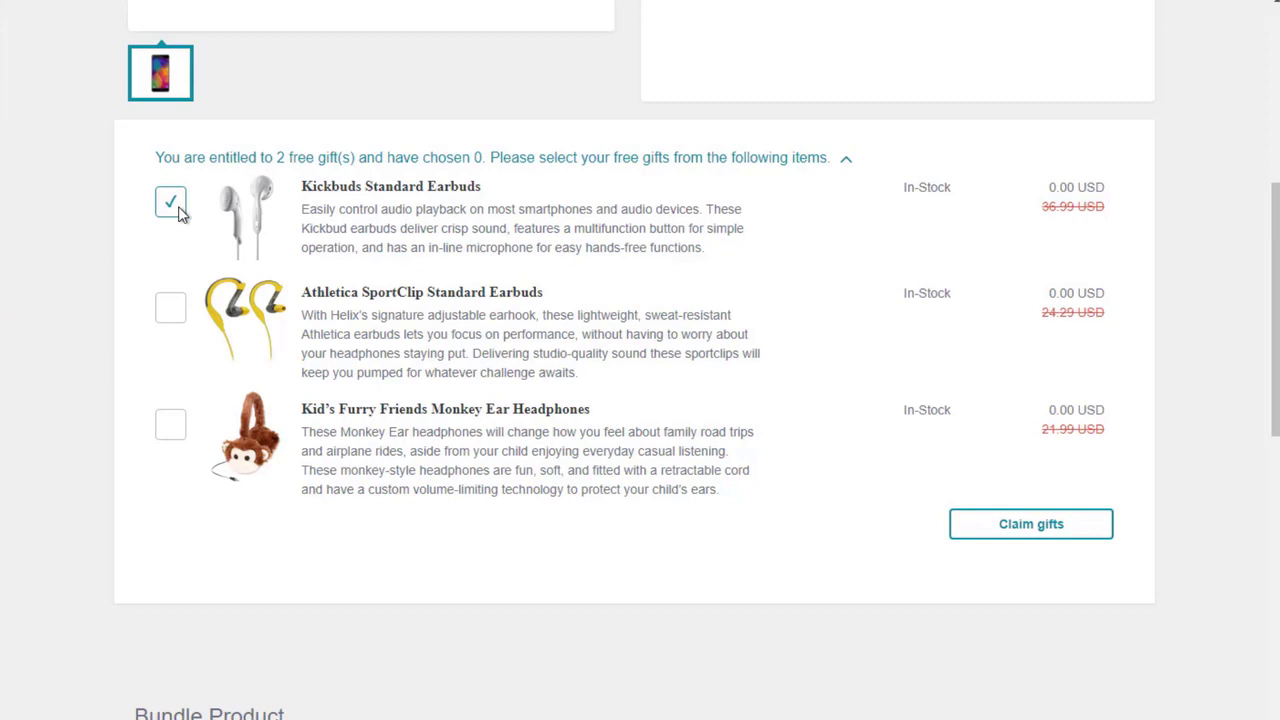
click(1035, 528)
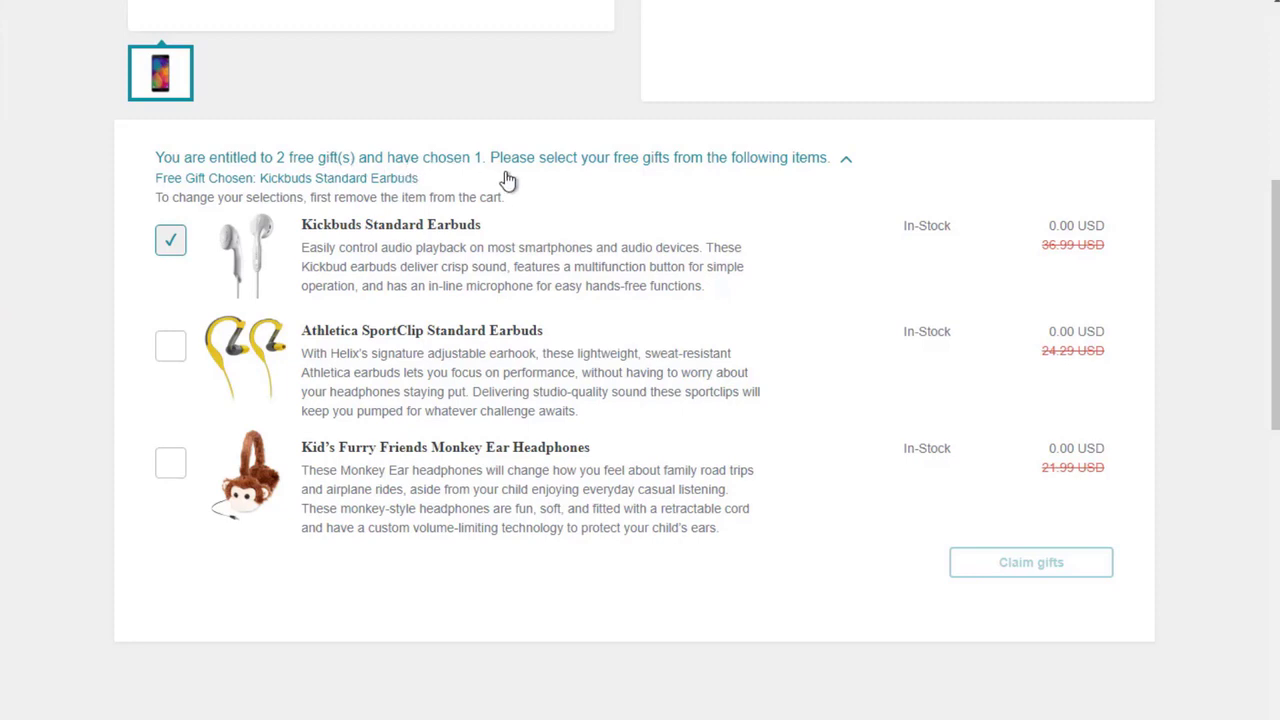
click(170, 350)
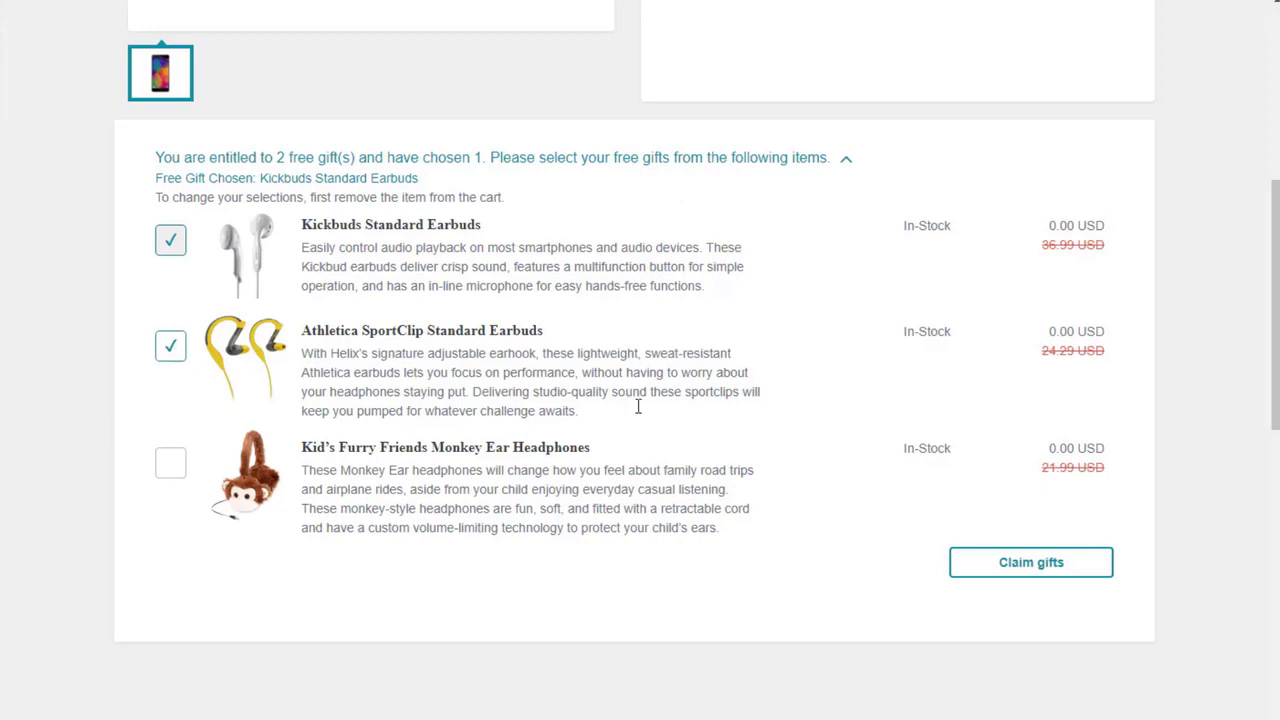
click(1052, 568)
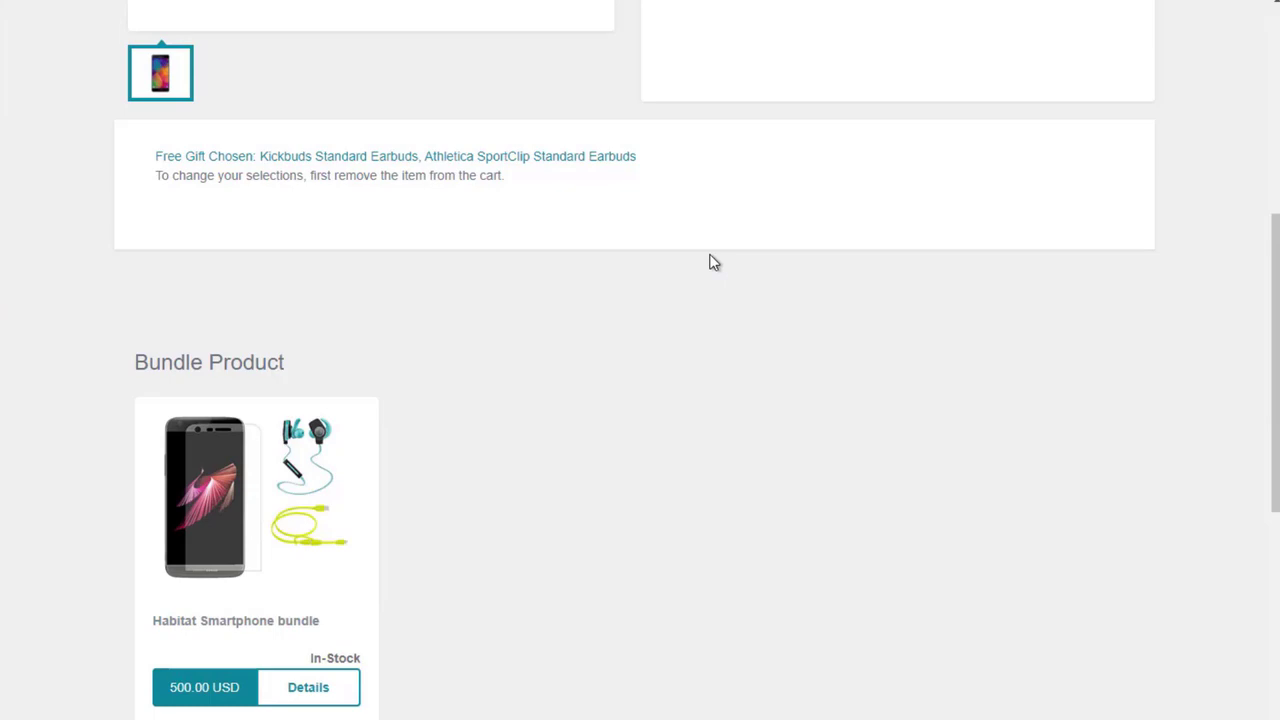
- Open the full cart and review the phone, the free gift lines and the order summary
scroll(724, 283, up, 1)
scroll(727, 285, up, 5)
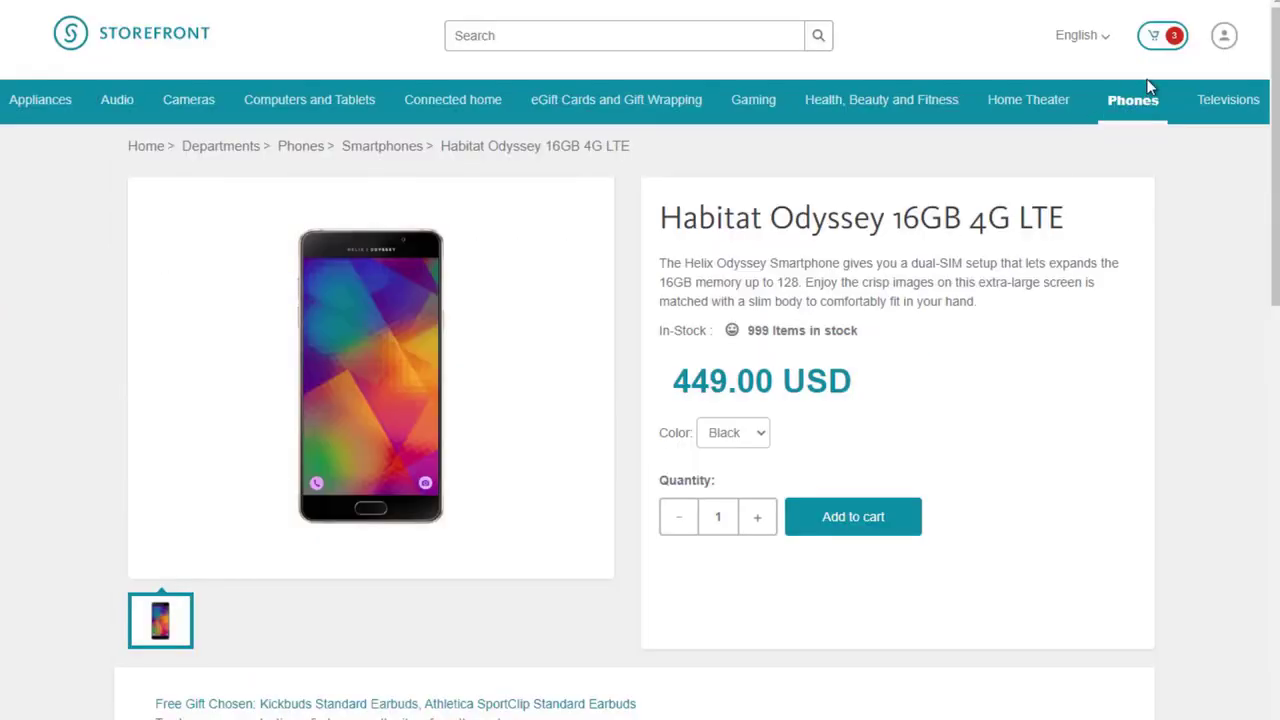
click(1172, 38)
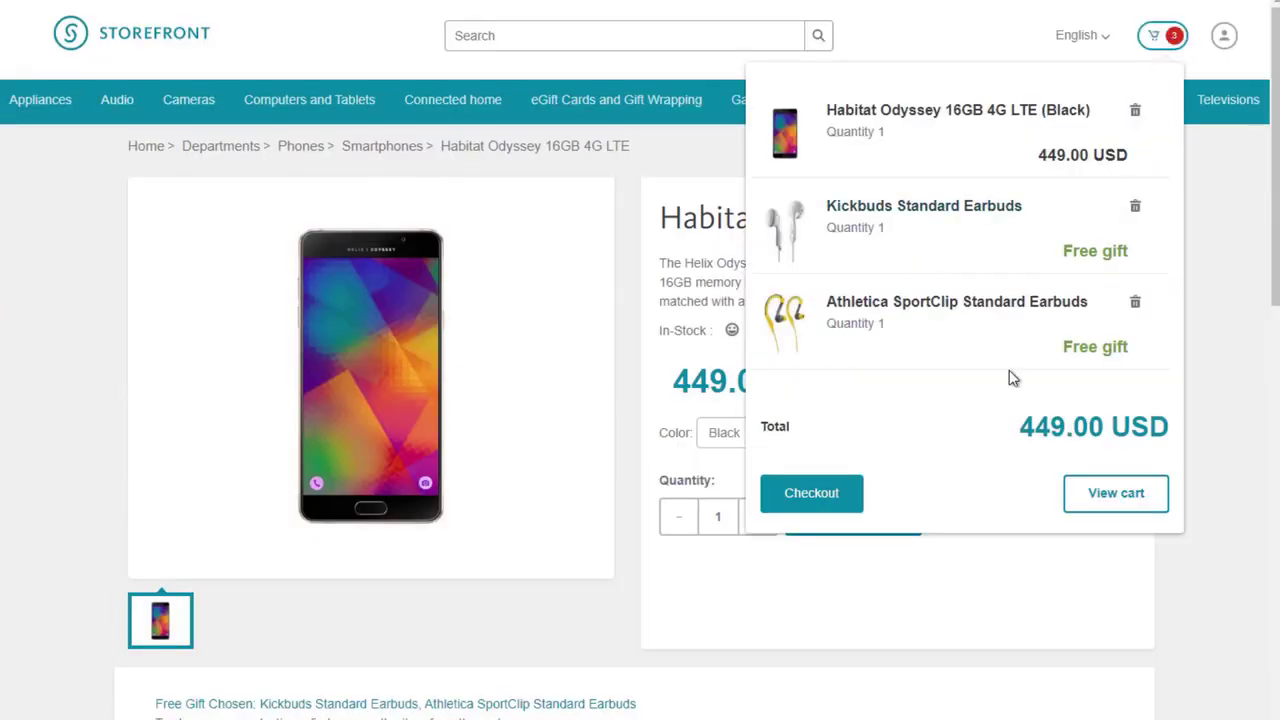
click(1116, 496)
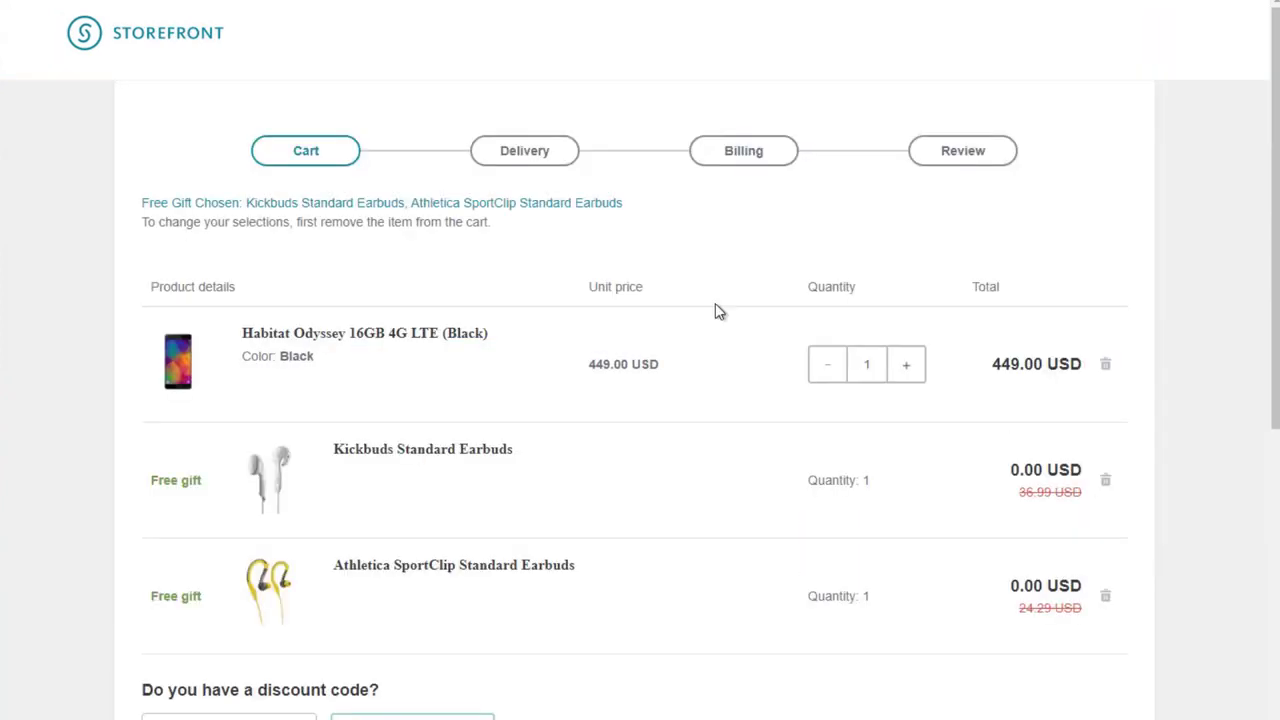
scroll(629, 271, down, 4)
scroll(634, 283, up, 4)
- Remove the Athletica SportClip Standard Earbuds from the cart and claim them again from the free gift list
click(1106, 598)
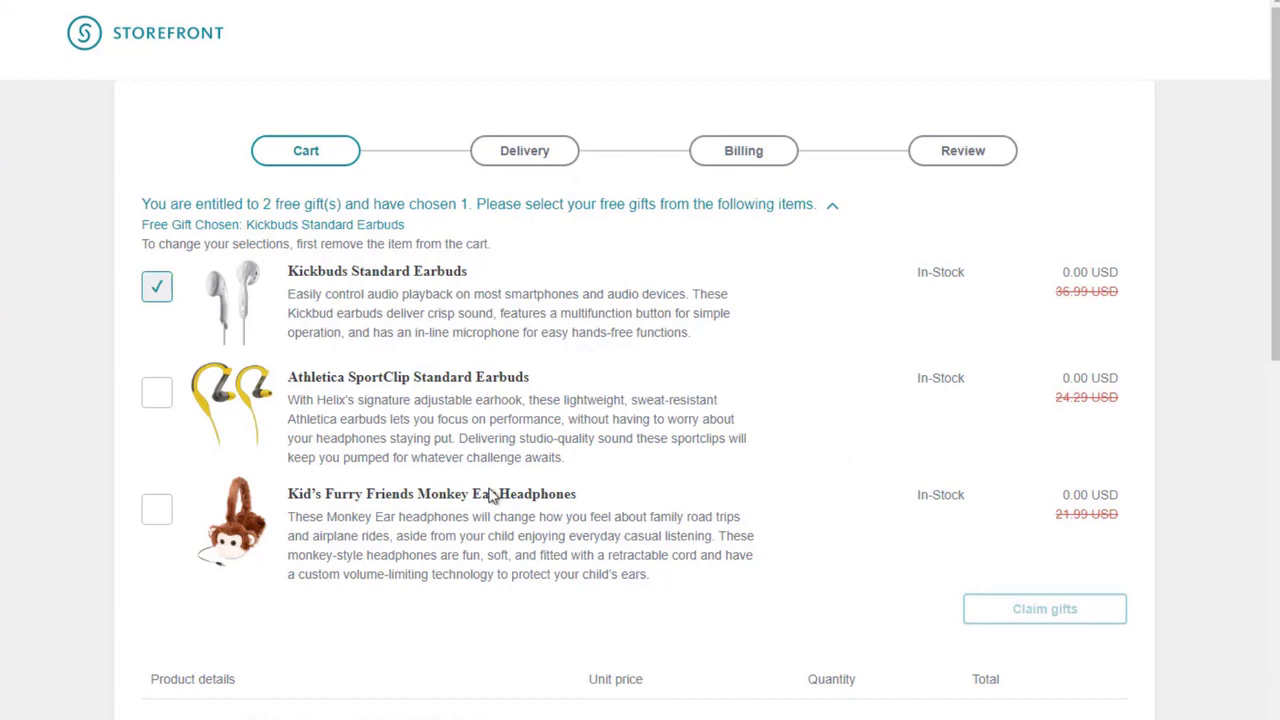
scroll(573, 415, down, 4)
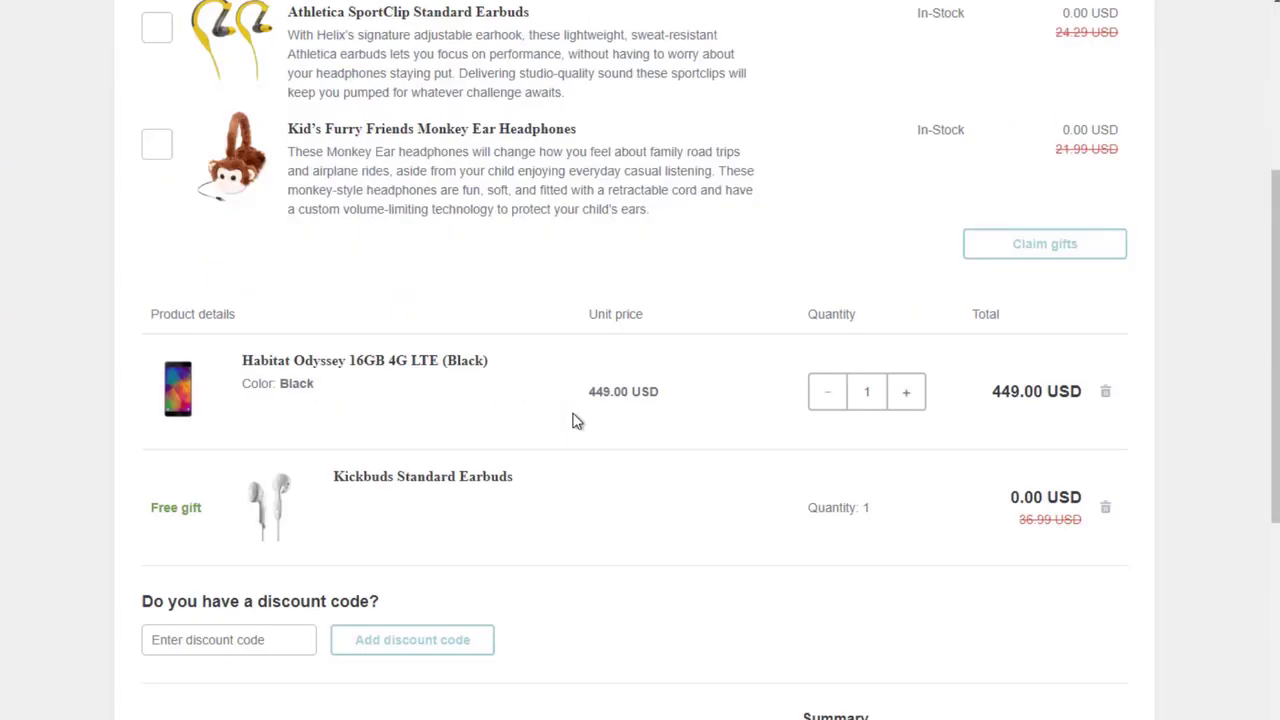
scroll(573, 415, up, 2)
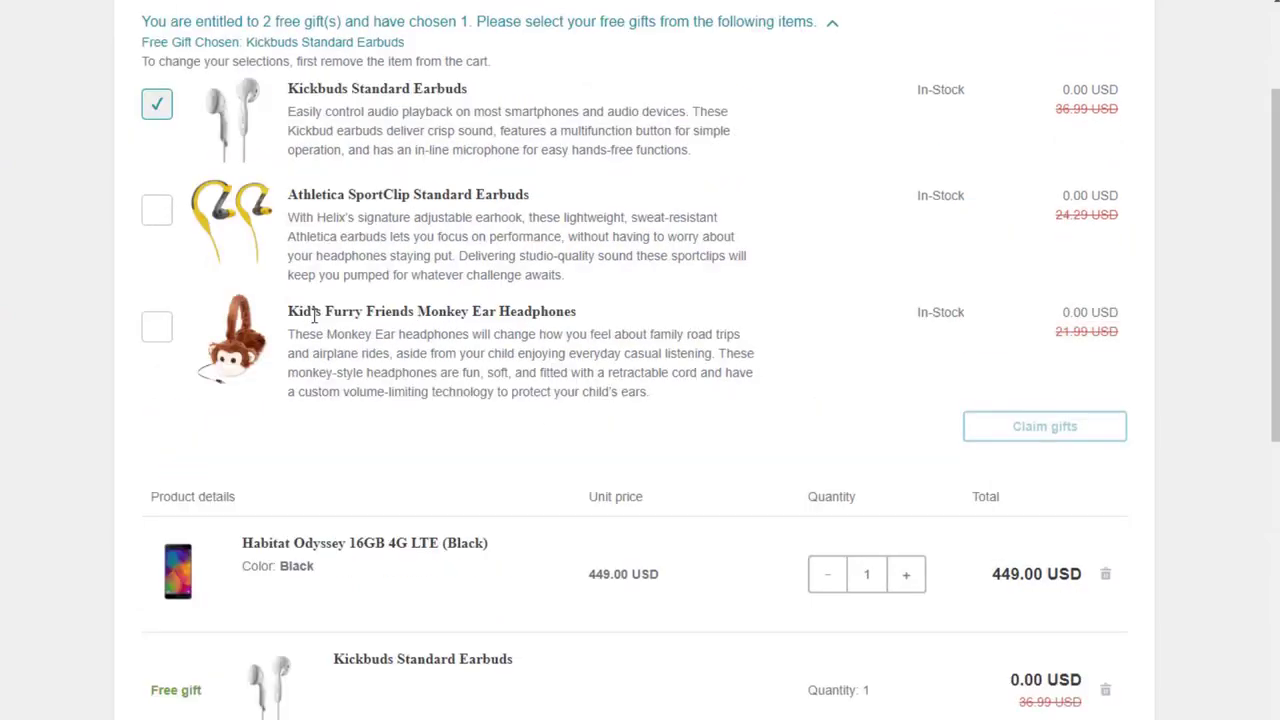
click(154, 218)
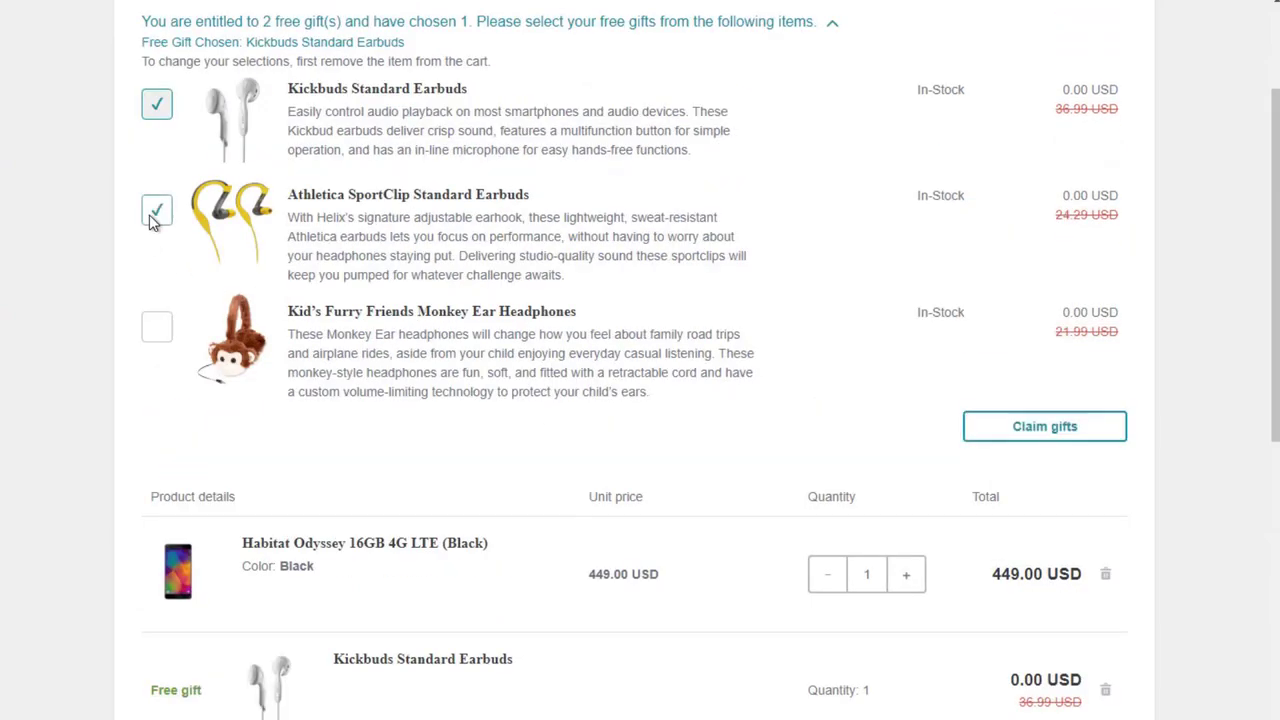
click(1052, 430)
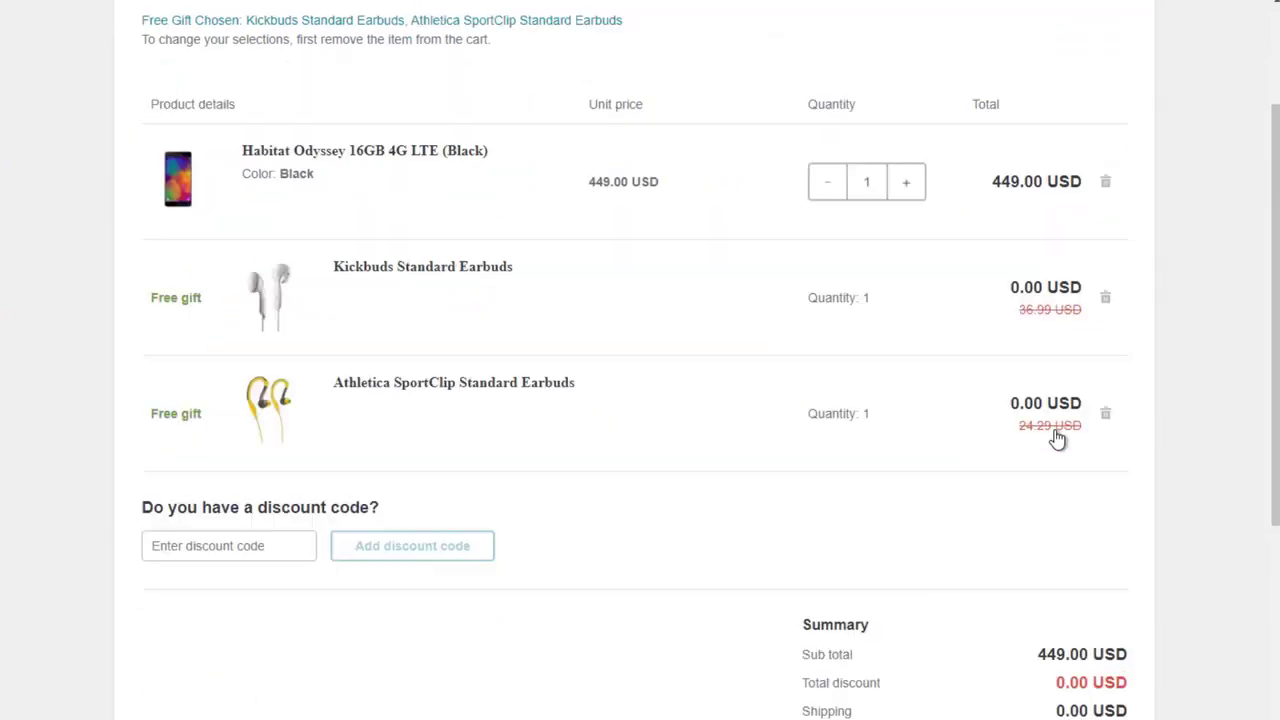
- Remove the Habitat Odyssey 16GB 4G LTE from the cart and add one black unit again from its product page
click(1106, 186)
scroll(1000, 348, up, 2)
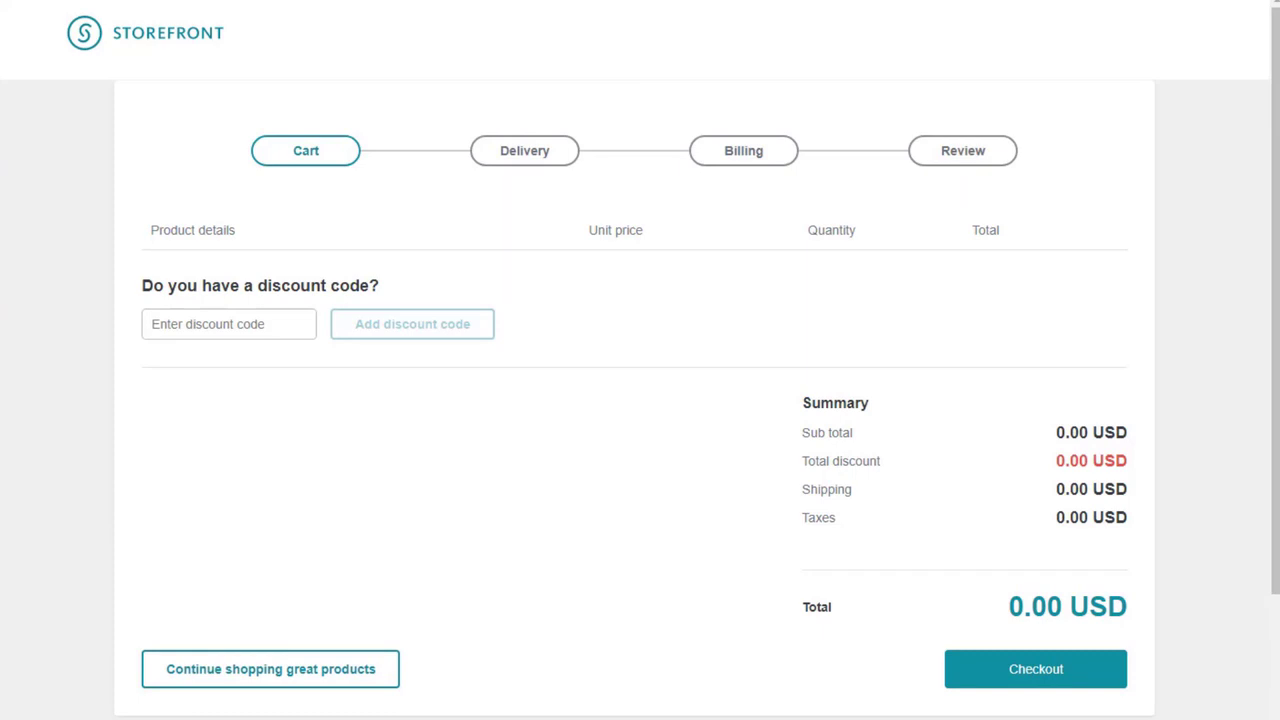
key(alt+Left)
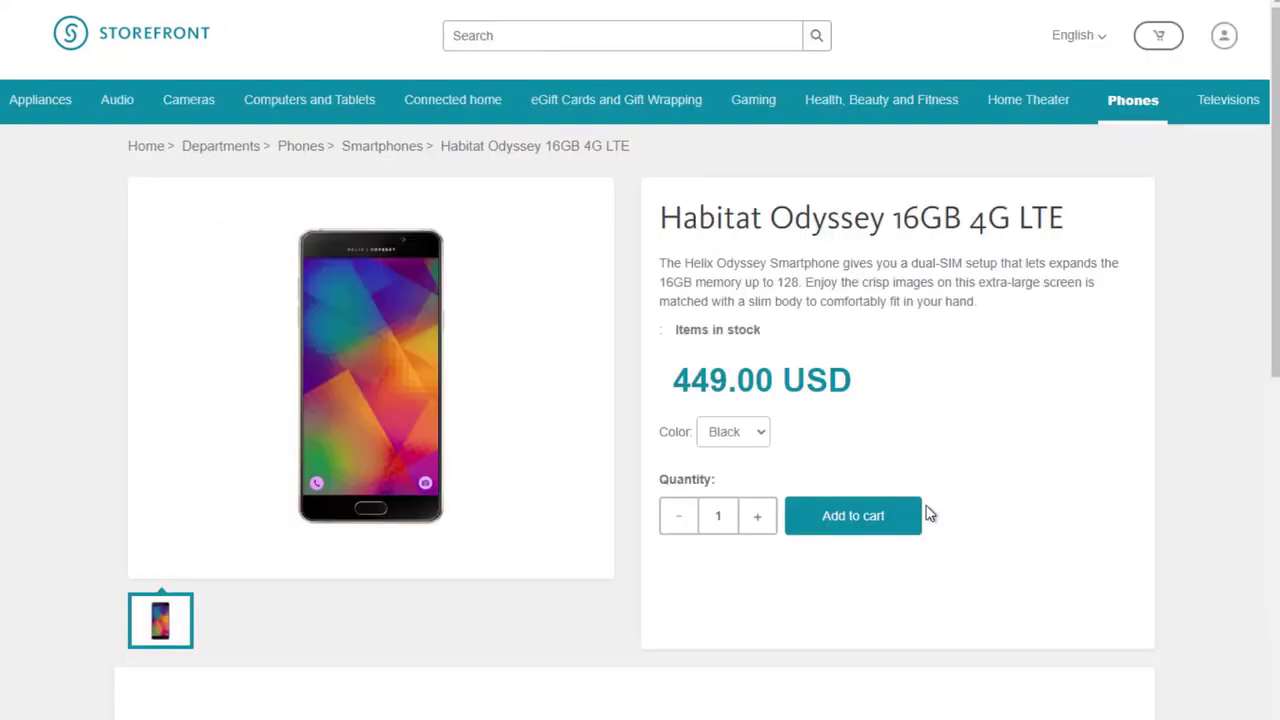
click(852, 522)
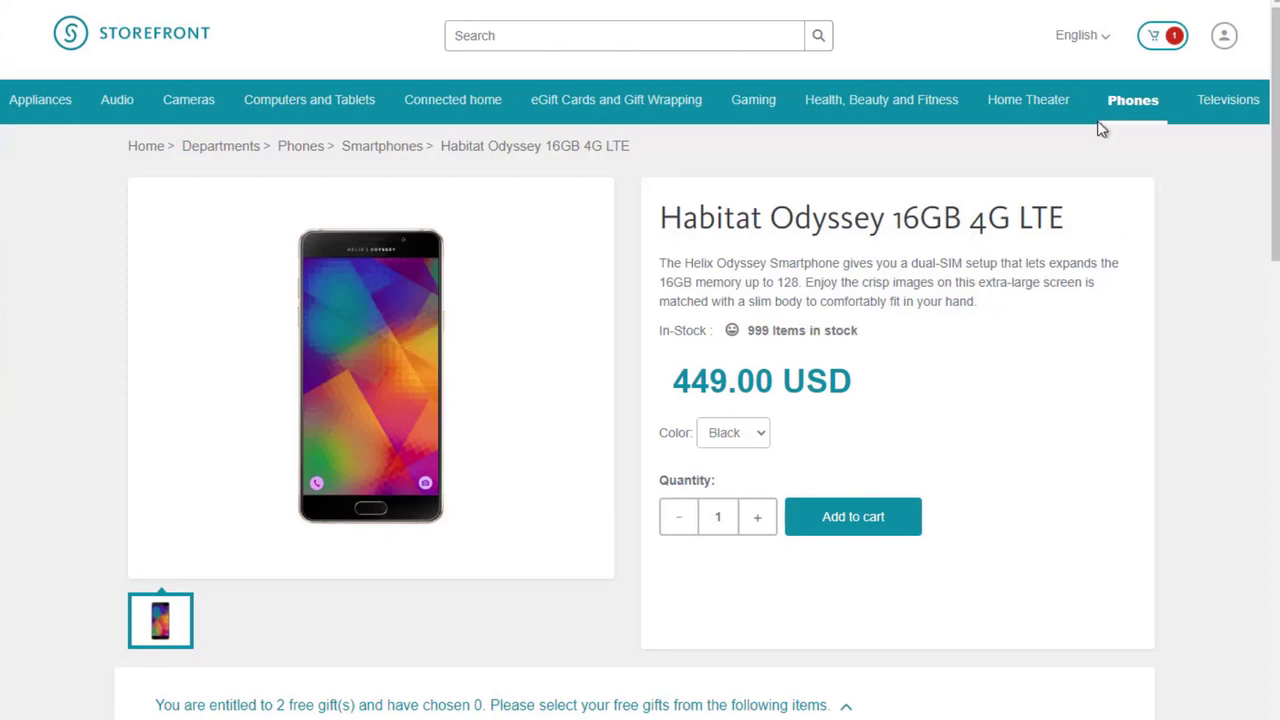
- Check the free gift choices on the Habitat Odyssey 16GB 4G LTE product page and open the full cart
scroll(1102, 210, down, 3)
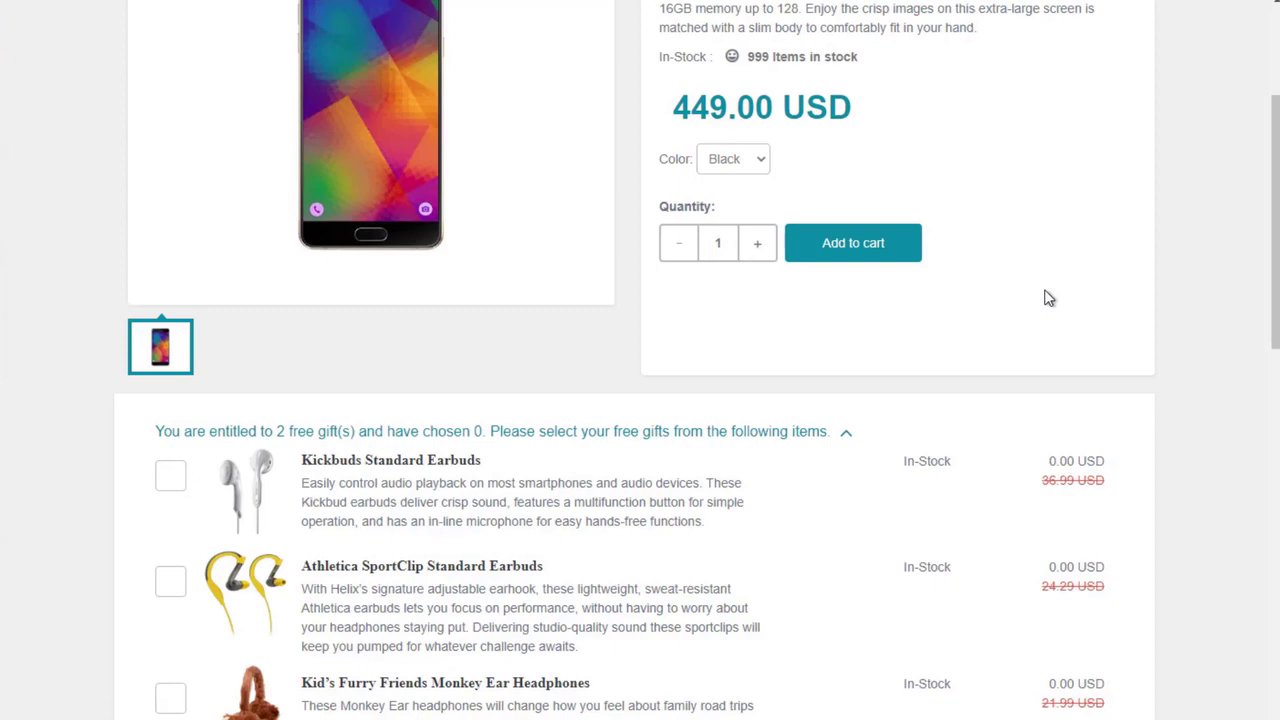
scroll(672, 562, down, 3)
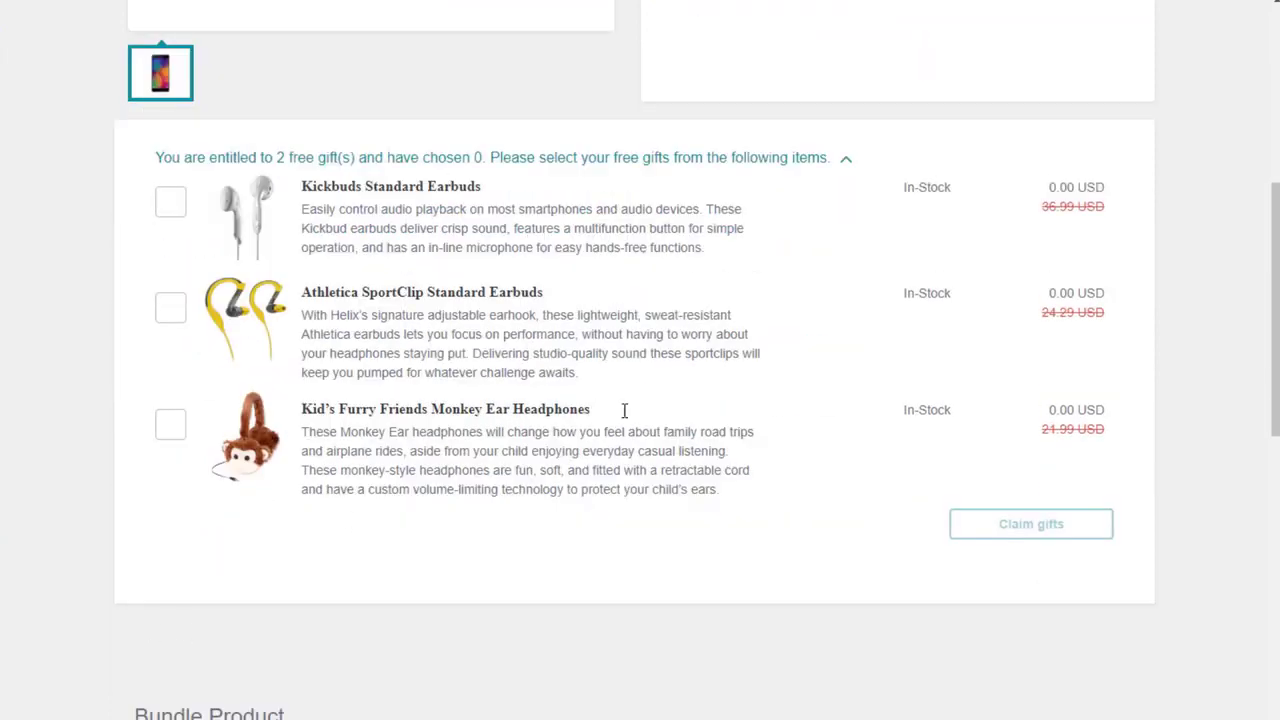
scroll(843, 371, up, 6)
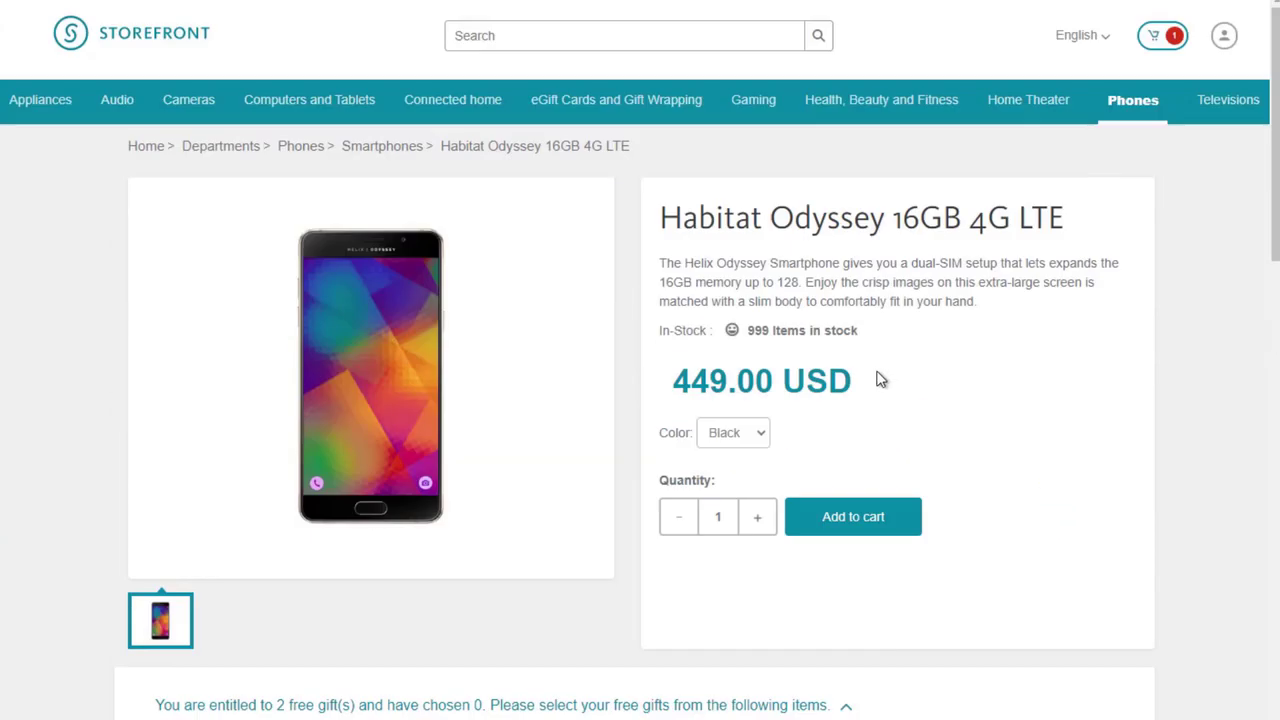
click(1158, 33)
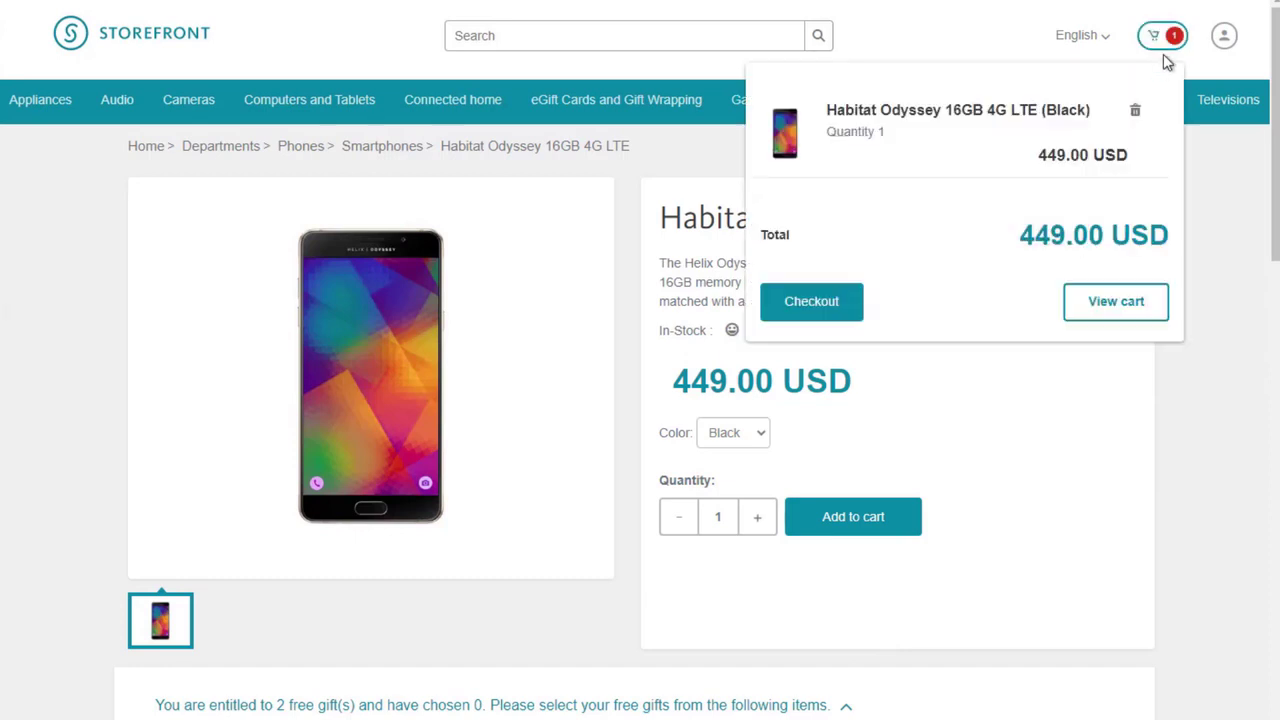
click(1110, 311)
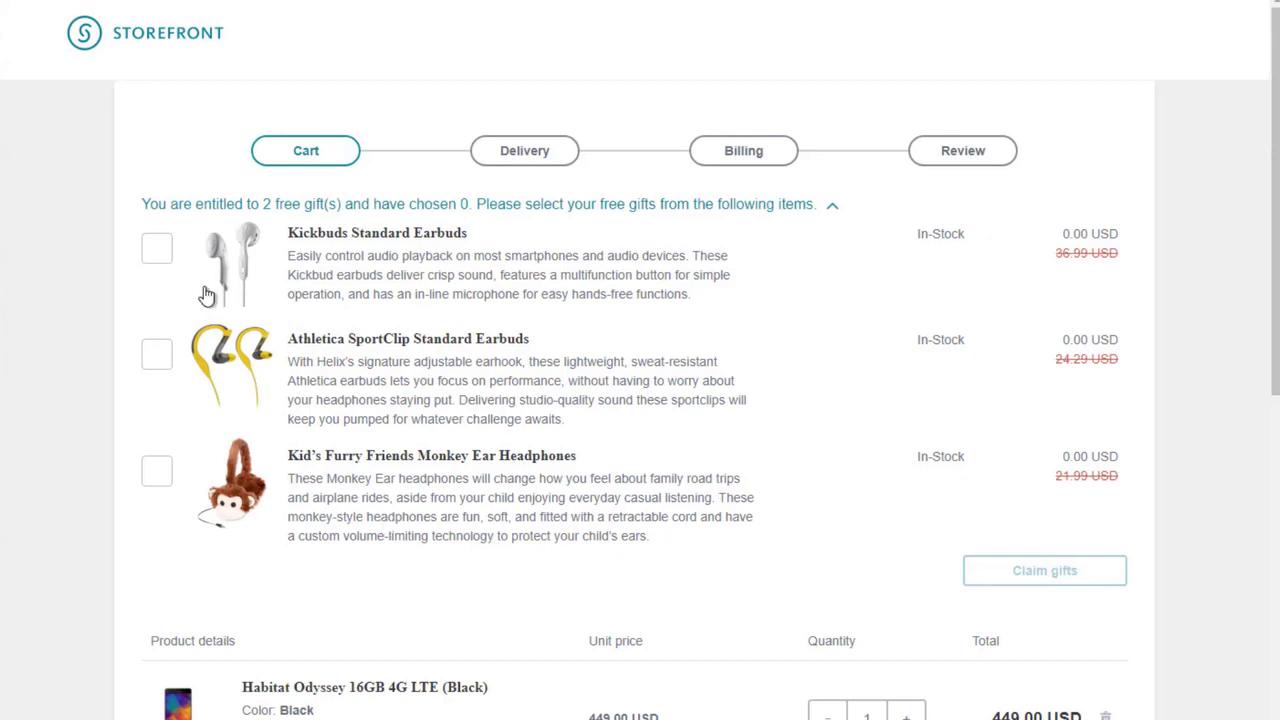
- Claim the Kickbuds Standard Earbuds and the Athletica SportClip Standard Earbuds together as free gifts on the cart page
click(165, 254)
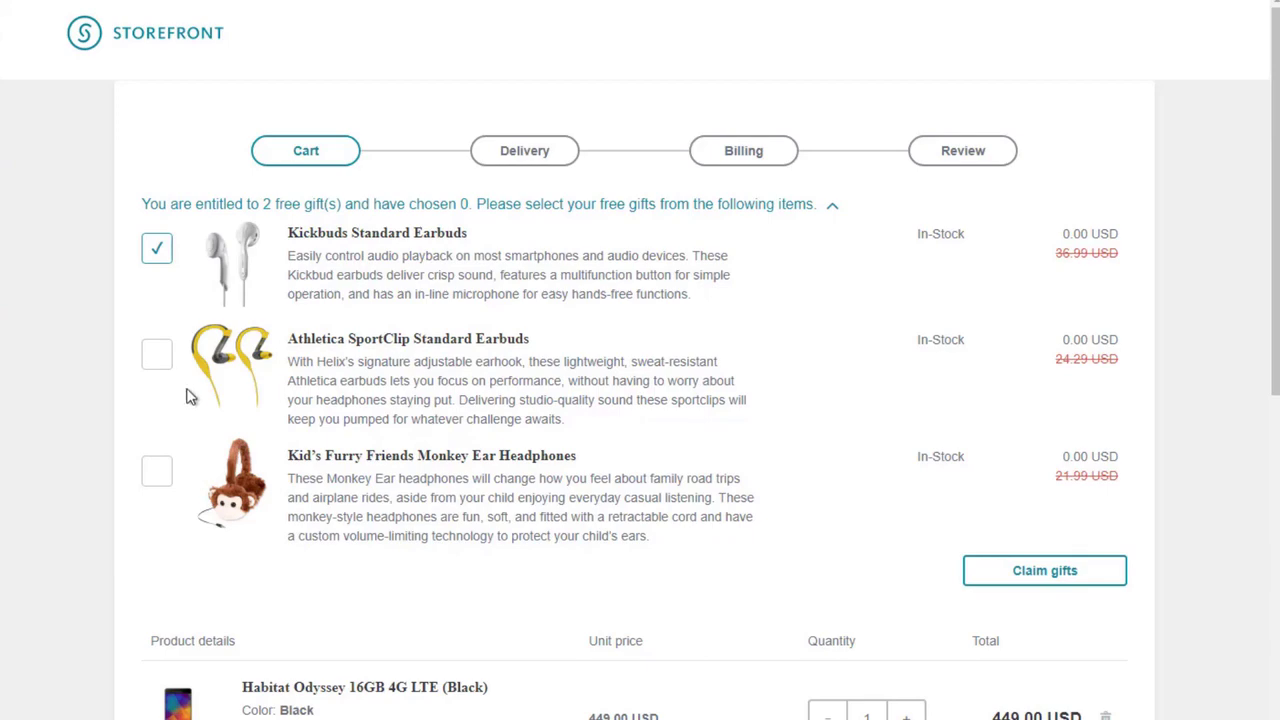
click(260, 372)
scroll(857, 343, down, 4)
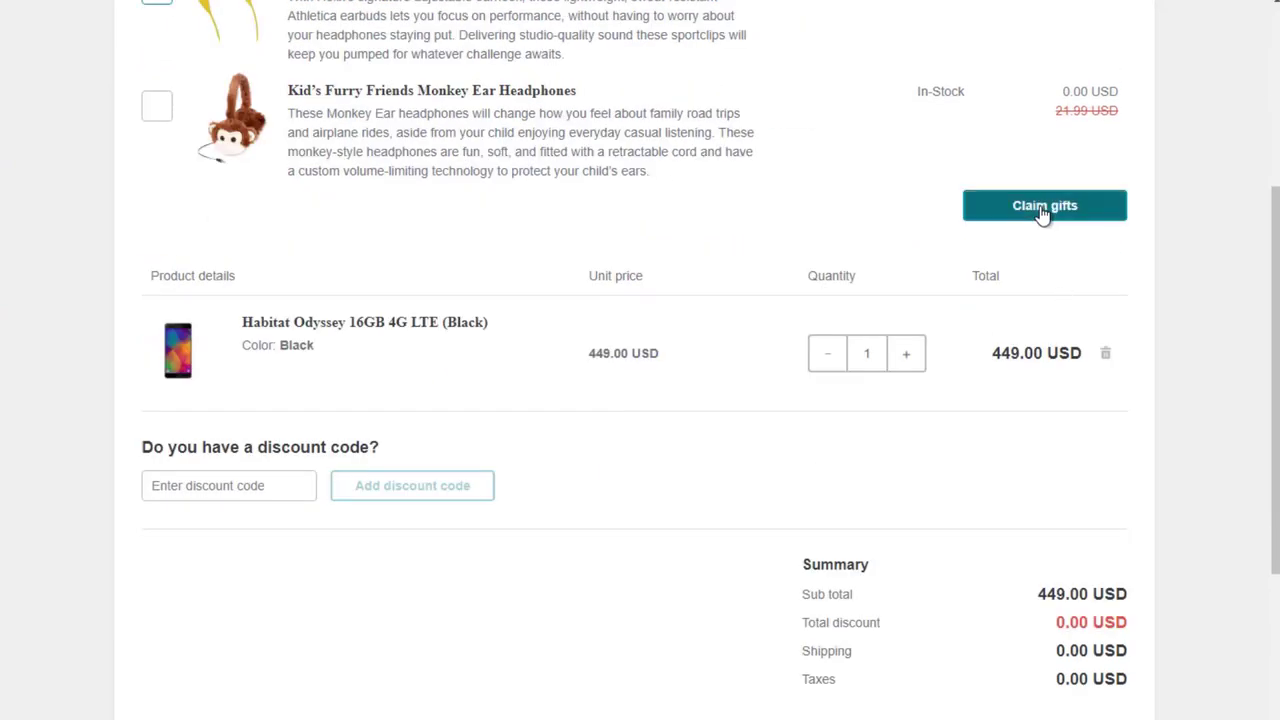
click(1042, 207)
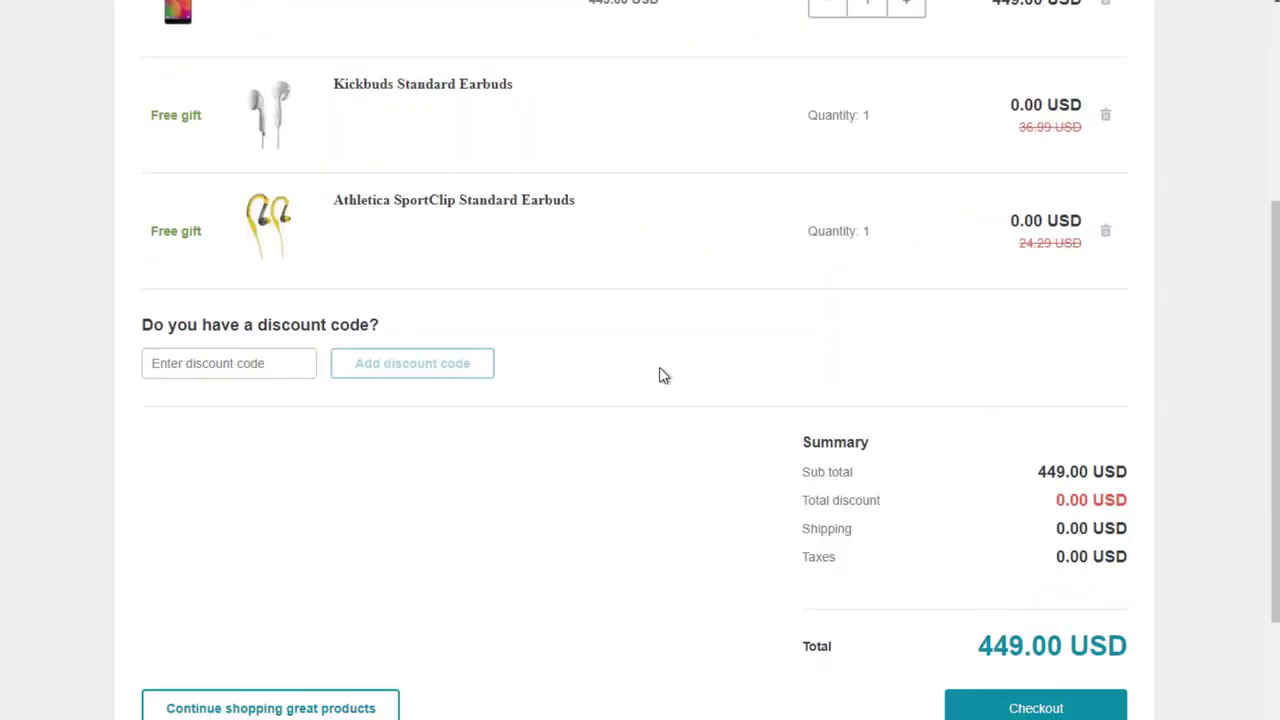
scroll(662, 375, up, 2)
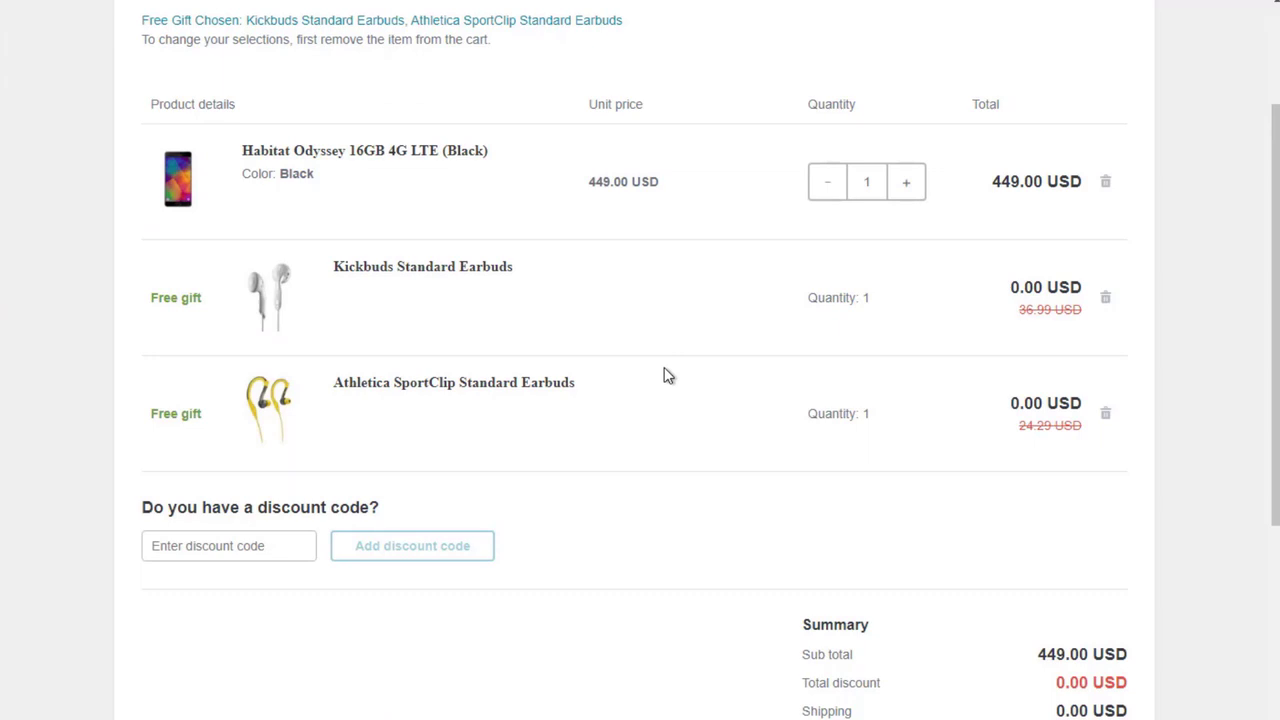